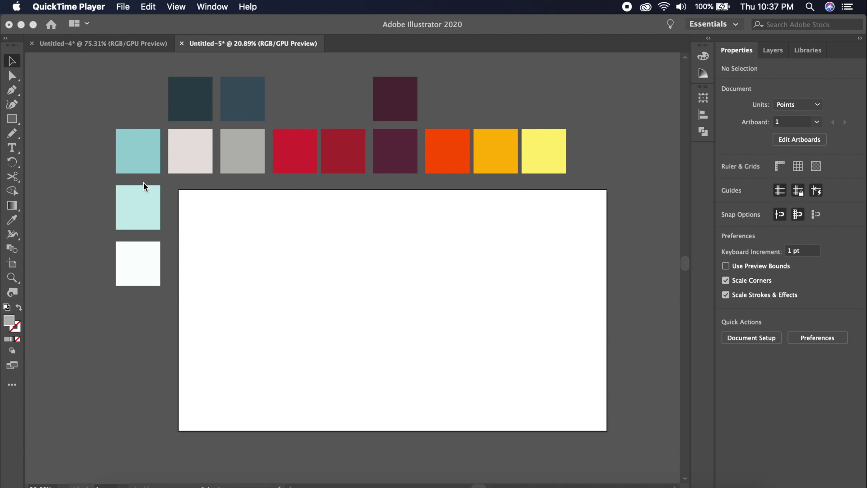
Step: Confirm the Guides & Grid preferences with a gridline every 72 pt and 4 subdivisions
{"action": "left_click", "coordinate": [224, 223]}
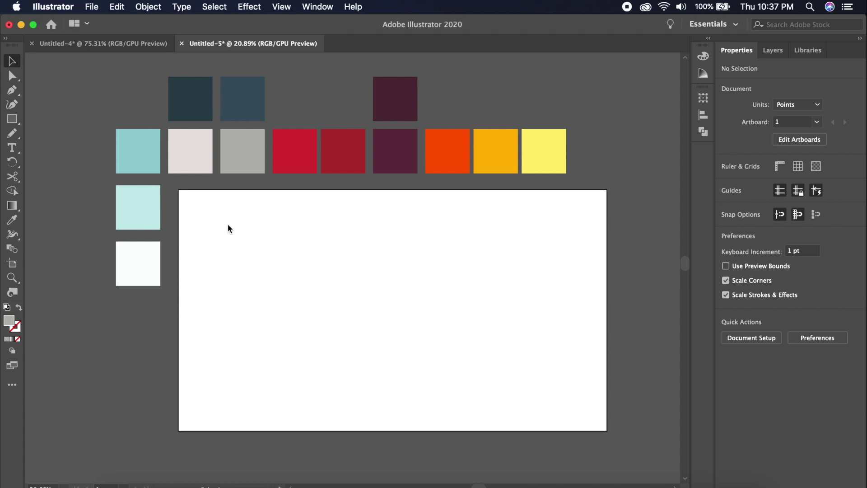
{"action": "left_click", "coordinate": [66, 8]}
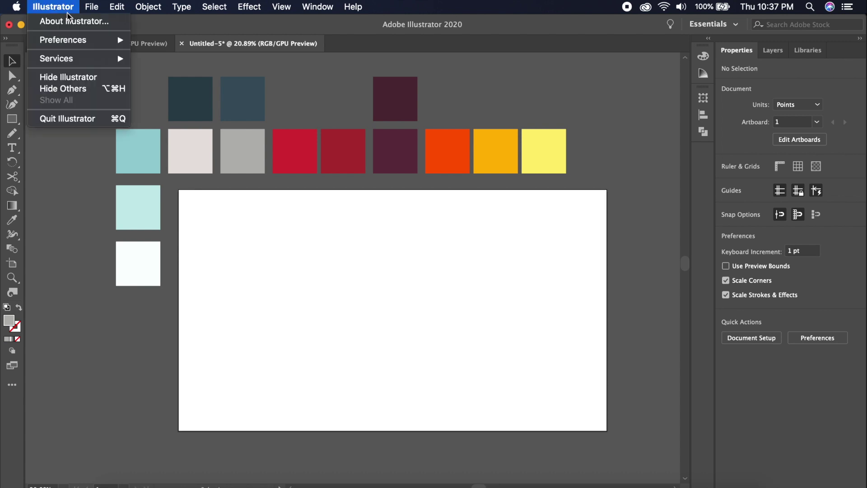
{"action": "mouse_move", "coordinate": [80, 41]}
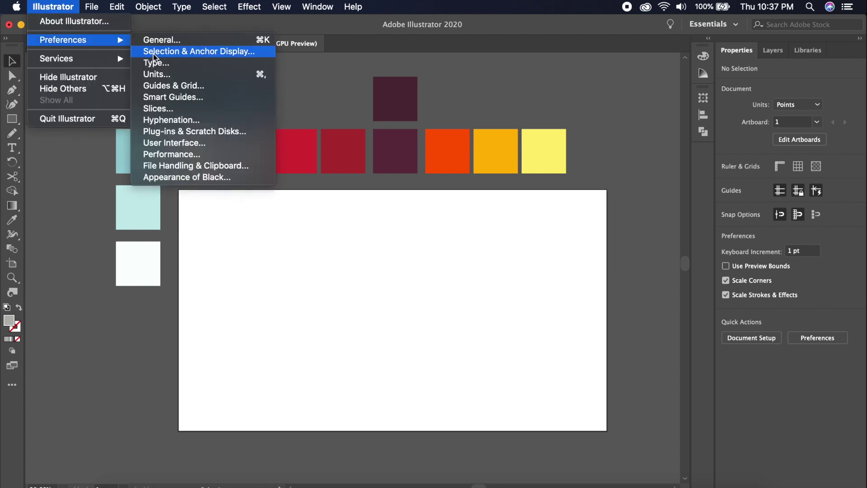
{"action": "left_click", "coordinate": [190, 88]}
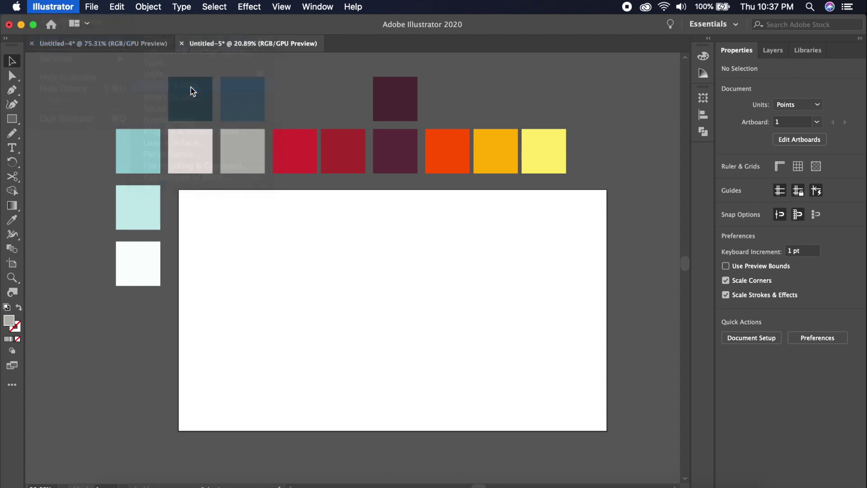
{"action": "left_click", "coordinate": [412, 245]}
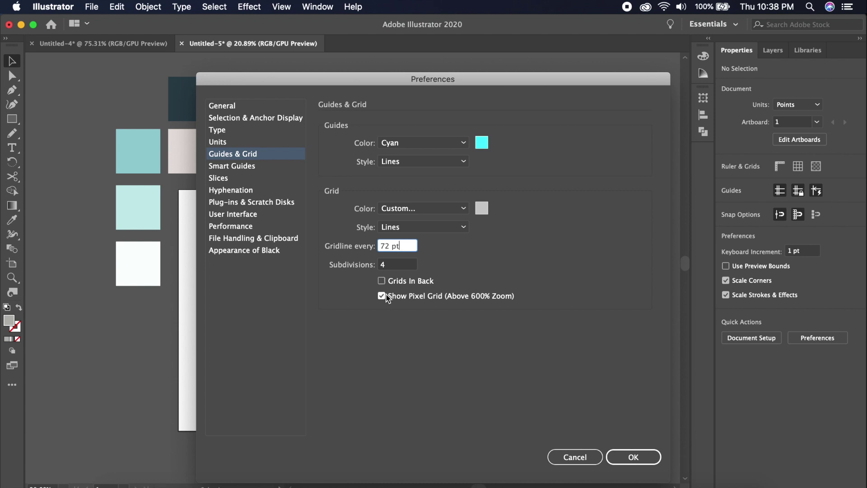
{"action": "left_click", "coordinate": [630, 456]}
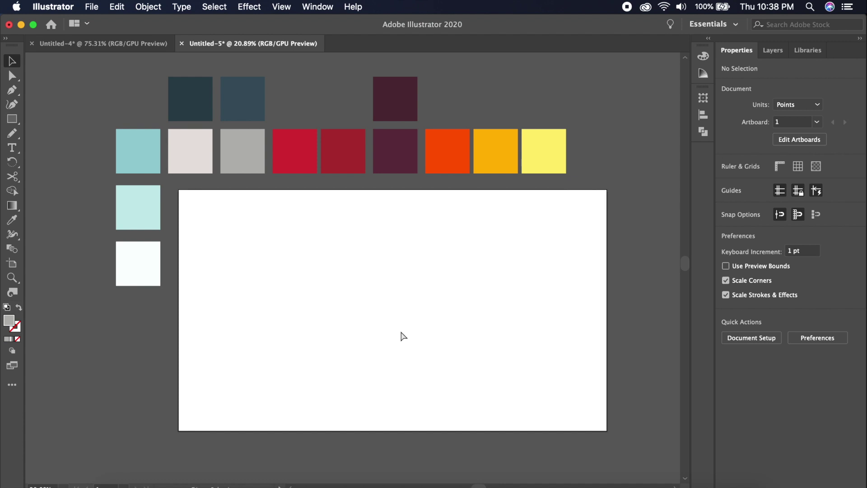
Step: Show the document grid and check that Snap to Grid is enabled
{"action": "key", "text": "super+apostrophe"}
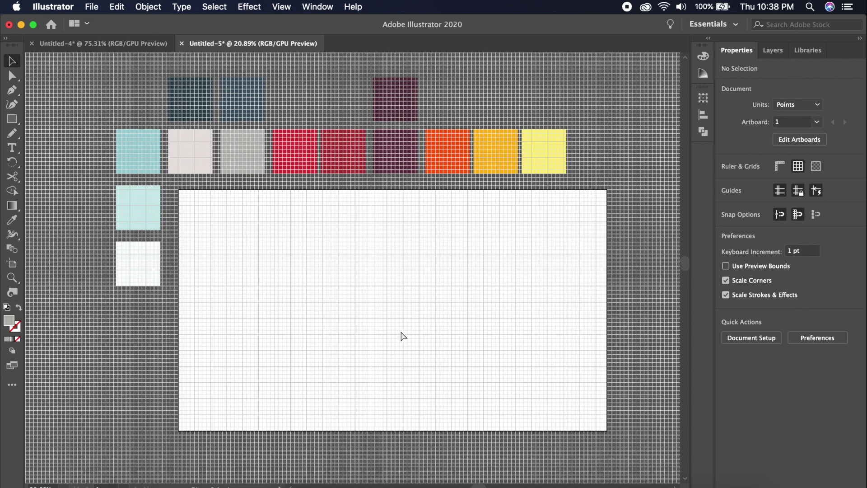
{"action": "key", "text": "super+apostrophe"}
{"action": "left_click", "coordinate": [292, 7]}
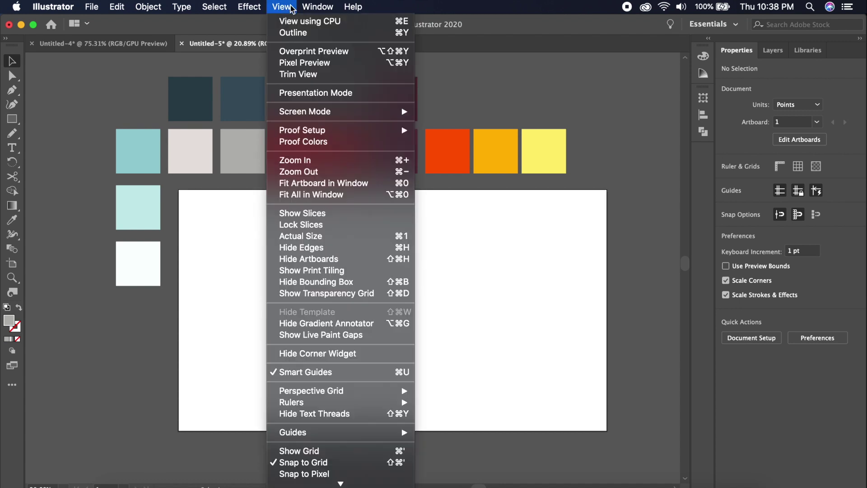
{"action": "left_click", "coordinate": [346, 452]}
{"action": "left_click", "coordinate": [280, 8]}
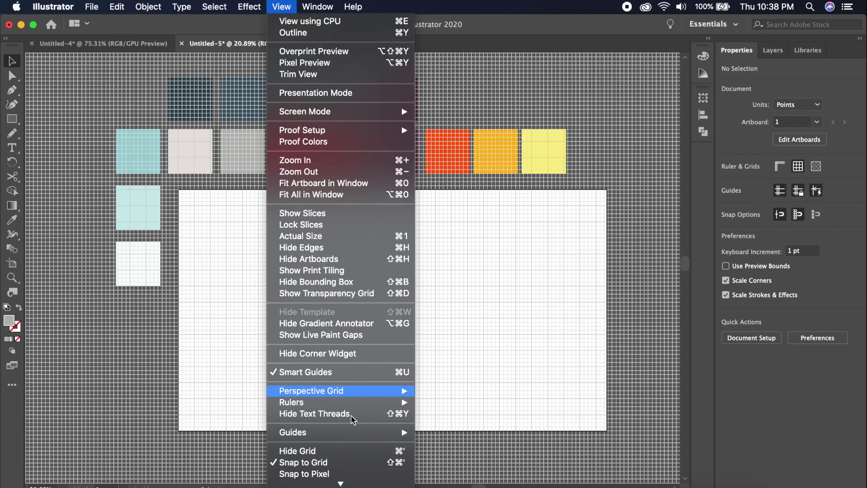
{"action": "left_click", "coordinate": [354, 467]}
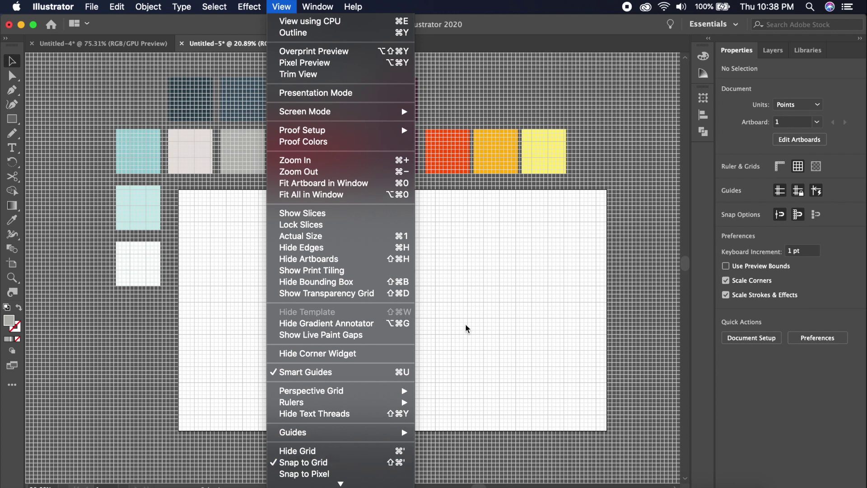
Step: Draw a closed half-leaf shape with the Pen tool, 72 pt wide and 432 pt tall, with a straight left side and a curved right side
{"action": "scroll", "coordinate": [464, 321], "scroll_direction": "down", "scroll_amount": 3}
{"action": "scroll", "coordinate": [466, 324], "scroll_direction": "up", "scroll_amount": 5}
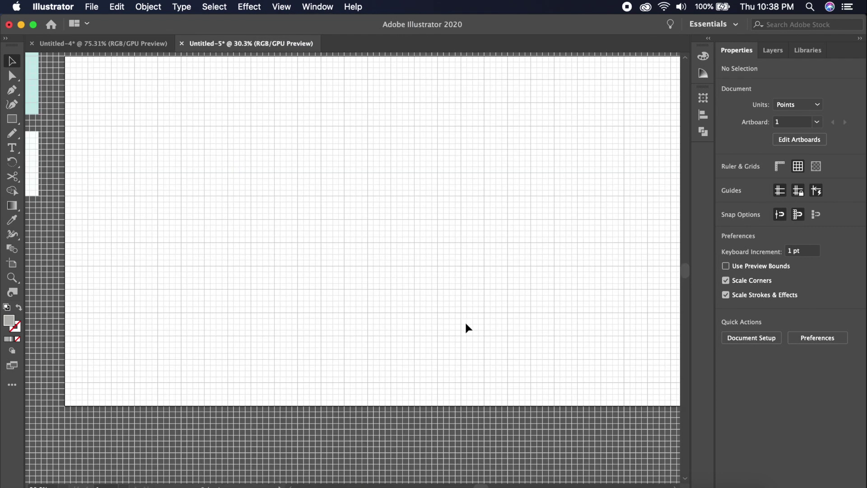
{"action": "scroll", "coordinate": [464, 321], "scroll_direction": "up", "scroll_amount": 1}
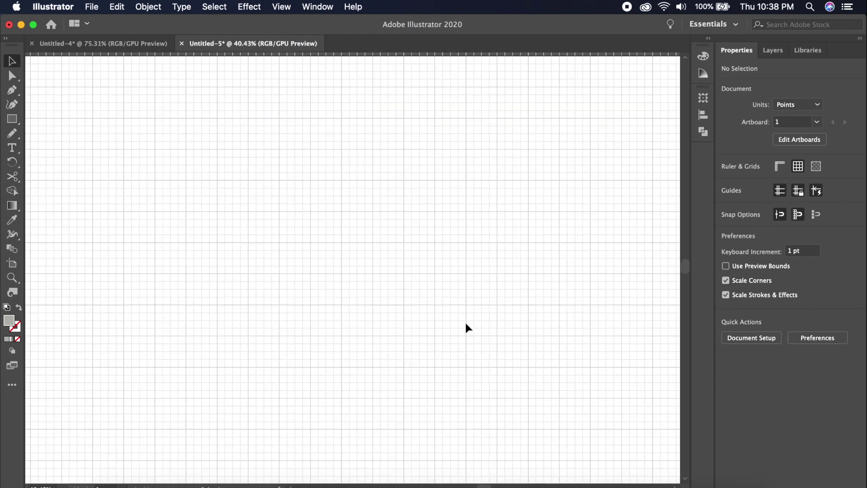
{"action": "scroll", "coordinate": [466, 324], "scroll_direction": "up", "scroll_amount": 2}
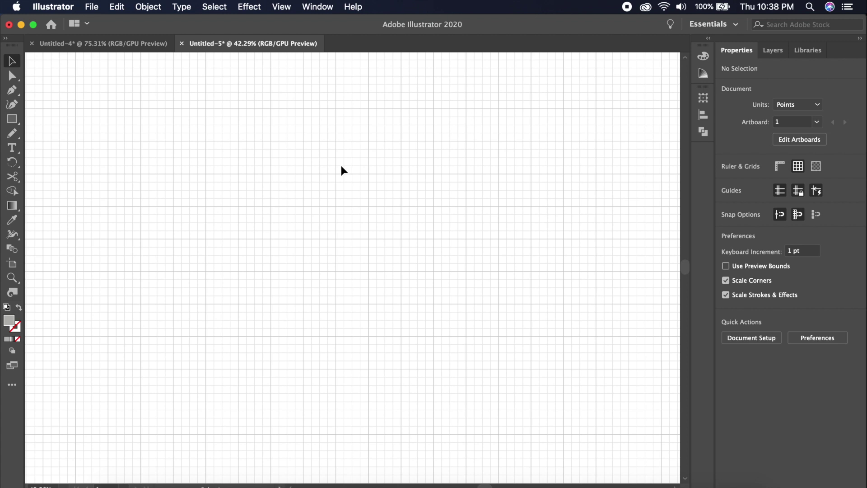
{"action": "left_click", "coordinate": [14, 92]}
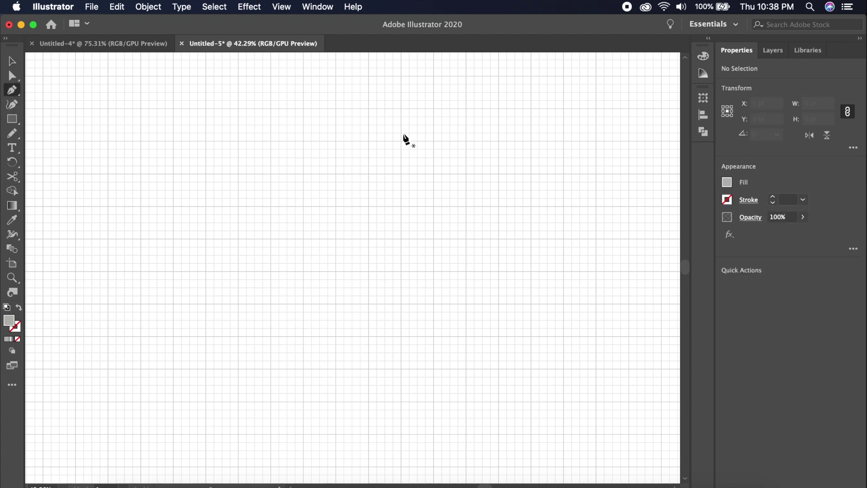
{"action": "left_click", "coordinate": [369, 141]}
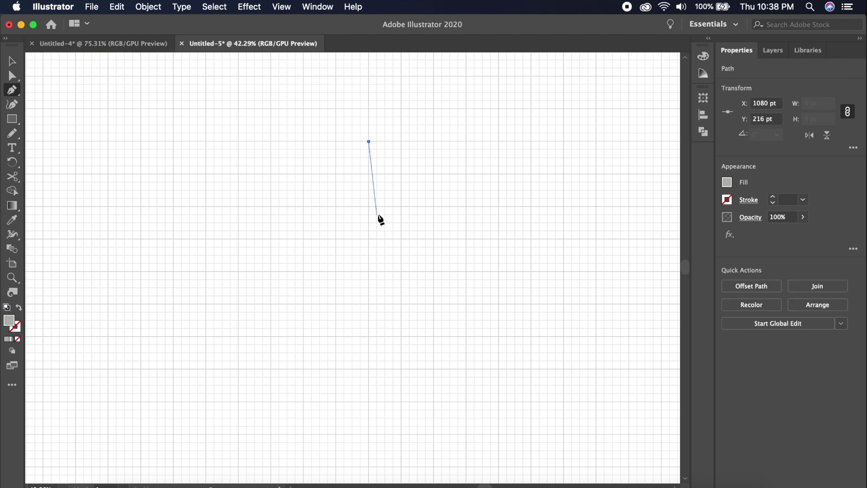
{"action": "left_click_drag", "start_coordinate": [369, 337], "coordinate": [296, 447]}
{"action": "left_click", "coordinate": [369, 337]}
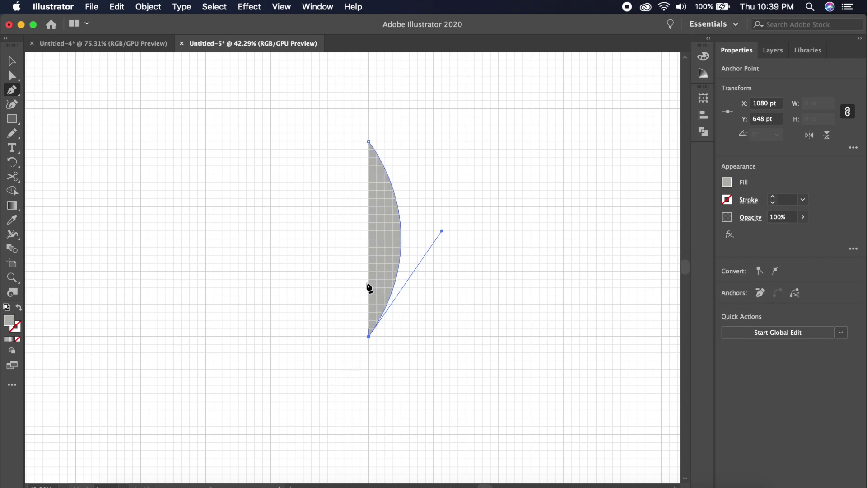
{"action": "left_click", "coordinate": [369, 142]}
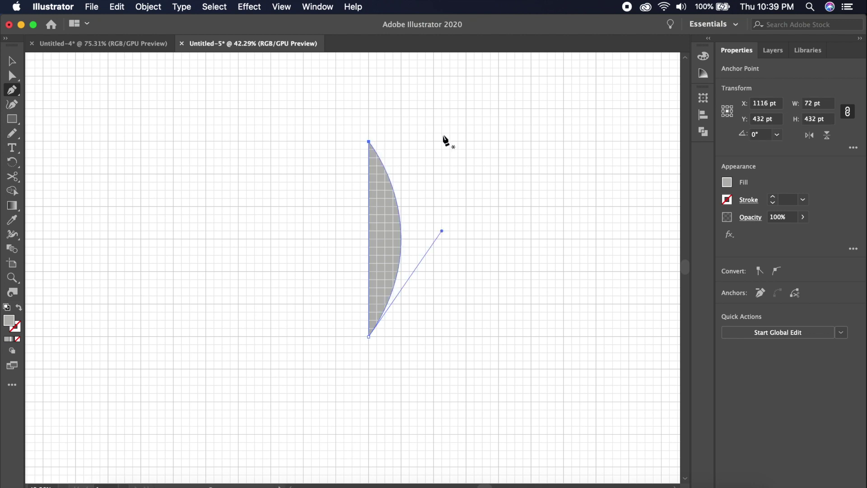
Step: Hide the document grid and deselect the half-leaf shape
{"action": "key", "text": "v"}
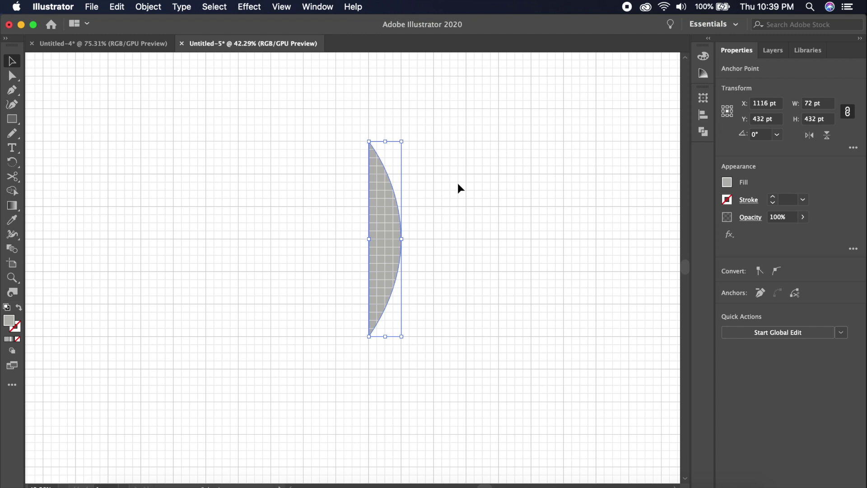
{"action": "key", "text": "super+apostrophe"}
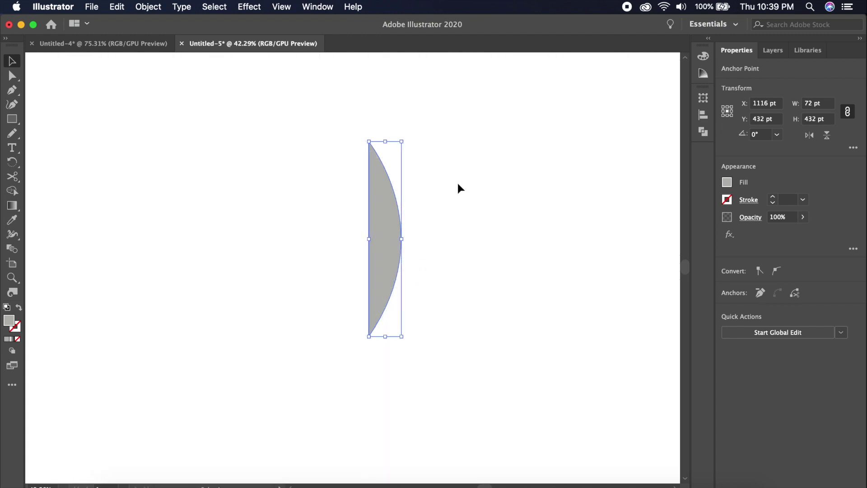
{"action": "left_click", "coordinate": [282, 7]}
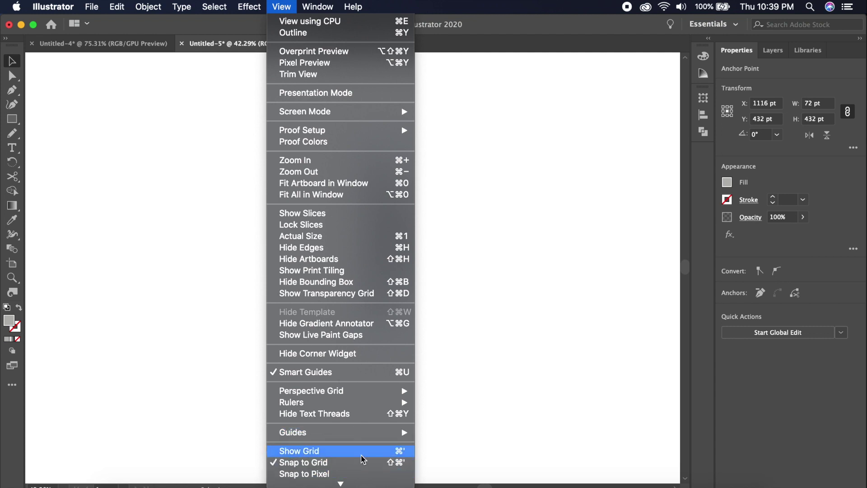
{"action": "left_click", "coordinate": [538, 199]}
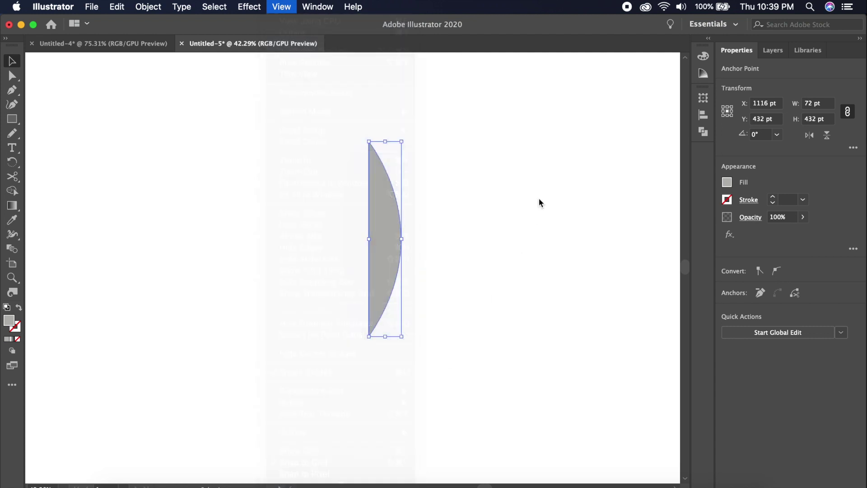
{"action": "left_click", "coordinate": [446, 221]}
{"action": "scroll", "coordinate": [446, 221], "scroll_direction": "up", "scroll_amount": 1}
{"action": "scroll", "coordinate": [445, 221], "scroll_direction": "left", "scroll_amount": 1}
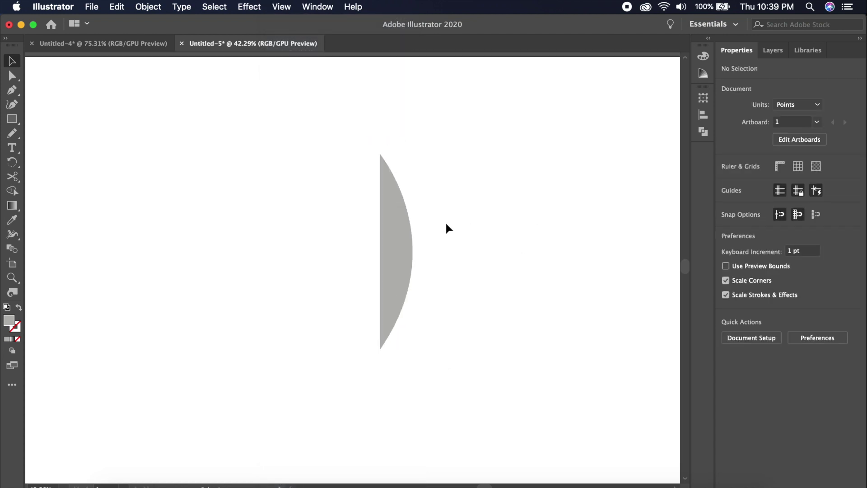
Step: Create a reflected copy of the half-leaf shape across the vertical axis
{"action": "left_click", "coordinate": [404, 245]}
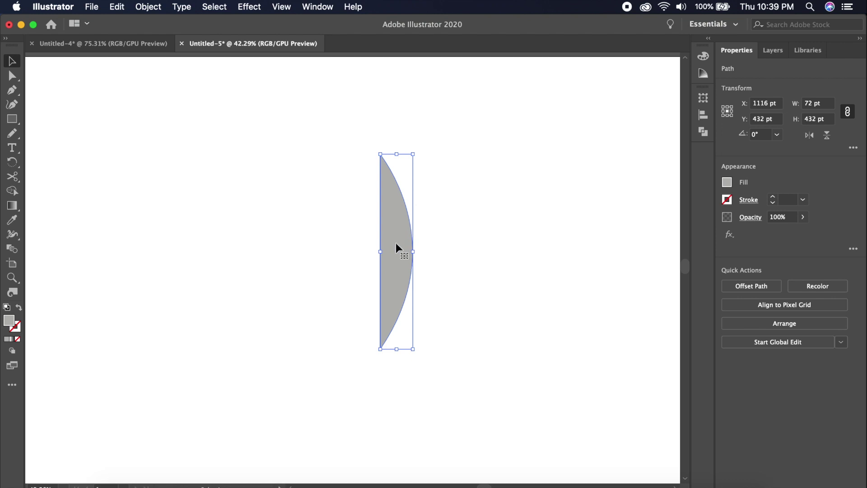
{"action": "right_click", "coordinate": [396, 242]}
{"action": "mouse_move", "coordinate": [470, 423]}
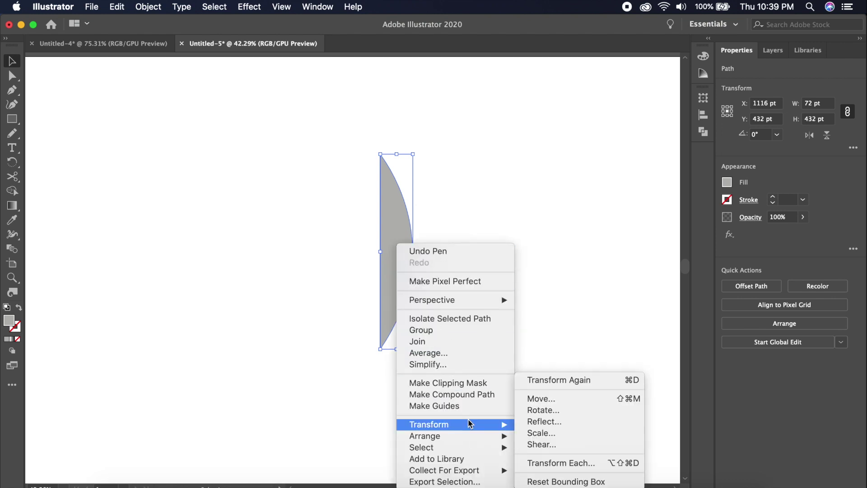
{"action": "left_click", "coordinate": [536, 422]}
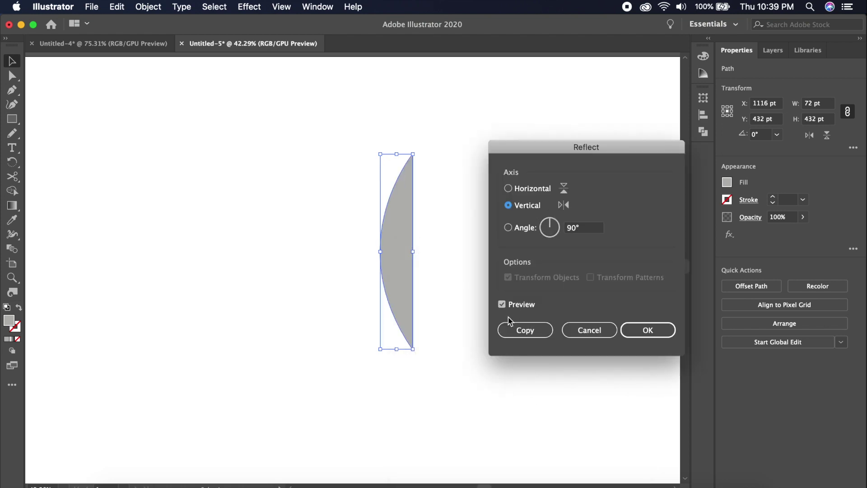
{"action": "left_click", "coordinate": [521, 330]}
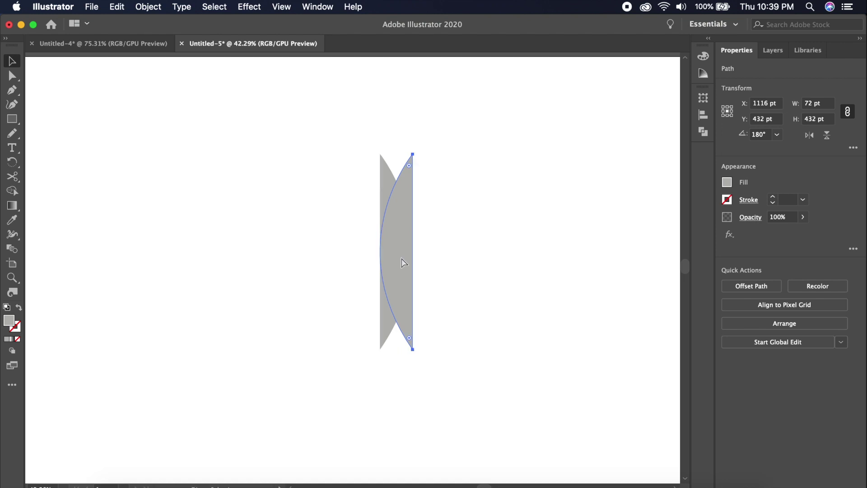
Step: Move the reflected copy left to X 1044 pt so the straight edges of both halves meet, and hide the grid
{"action": "scroll", "coordinate": [401, 257], "scroll_direction": "up", "scroll_amount": 3}
{"action": "scroll", "coordinate": [402, 257], "scroll_direction": "down", "scroll_amount": 1}
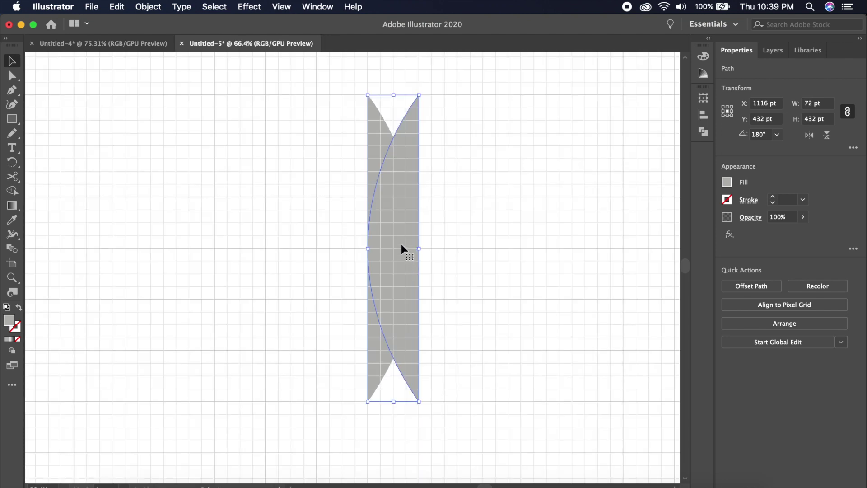
{"action": "left_click_drag", "start_coordinate": [400, 245], "coordinate": [357, 249]}
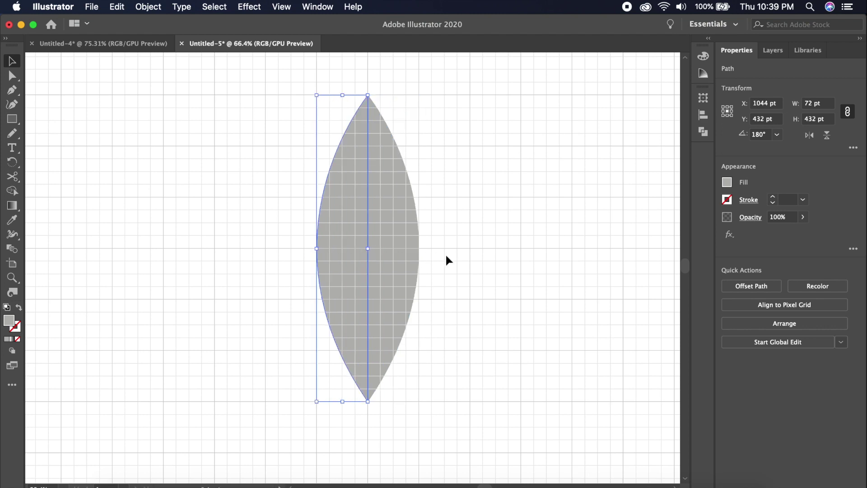
{"action": "left_click", "coordinate": [453, 264]}
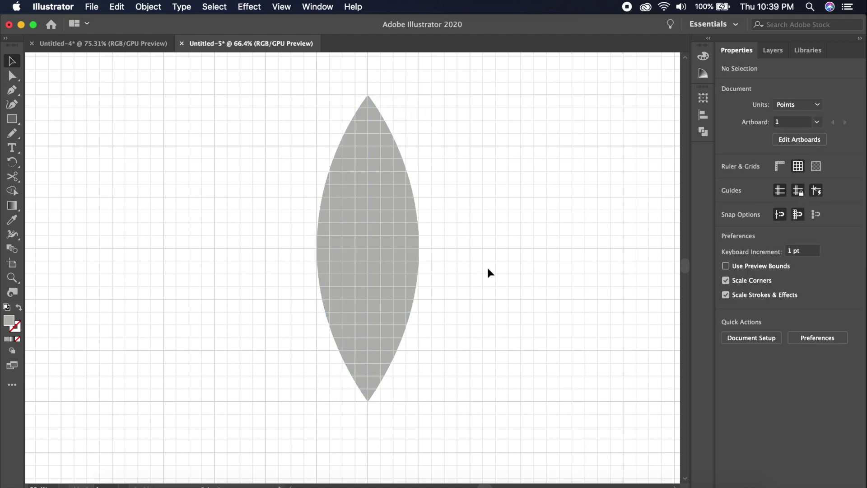
{"action": "scroll", "coordinate": [487, 268], "scroll_direction": "down", "scroll_amount": 1}
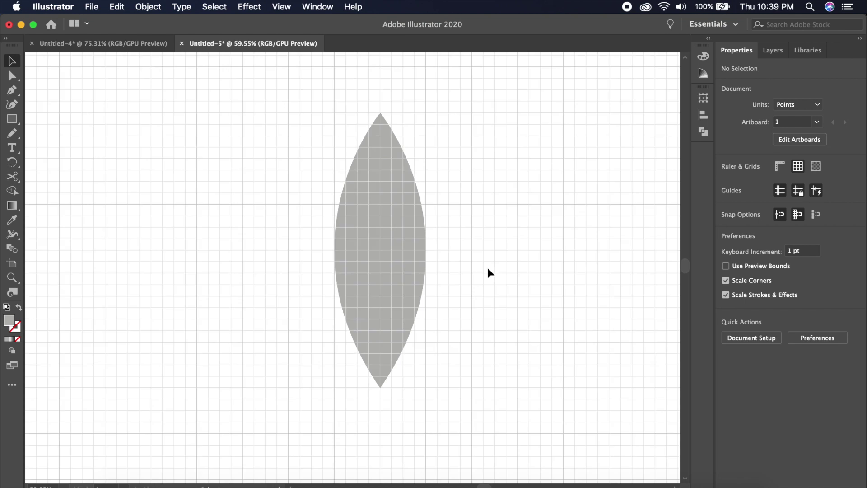
{"action": "key", "text": "super+apostrophe"}
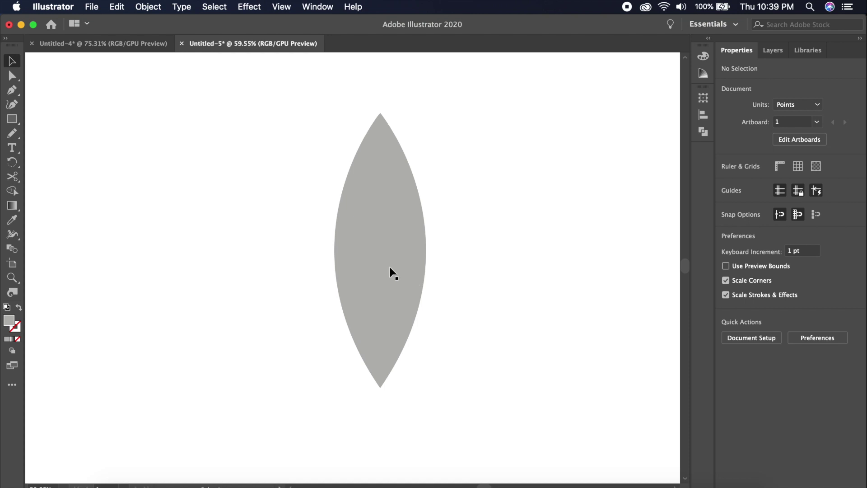
Step: Select both halves of the leaf shape and combine them into one shape with Pathfinder Merge
{"action": "scroll", "coordinate": [459, 227], "scroll_direction": "down", "scroll_amount": 1}
{"action": "scroll", "coordinate": [459, 226], "scroll_direction": "down", "scroll_amount": 6}
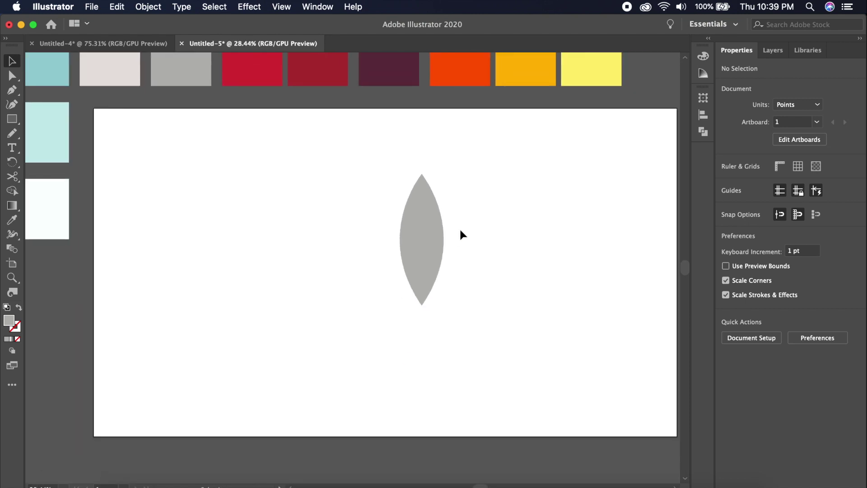
{"action": "left_click", "coordinate": [402, 276]}
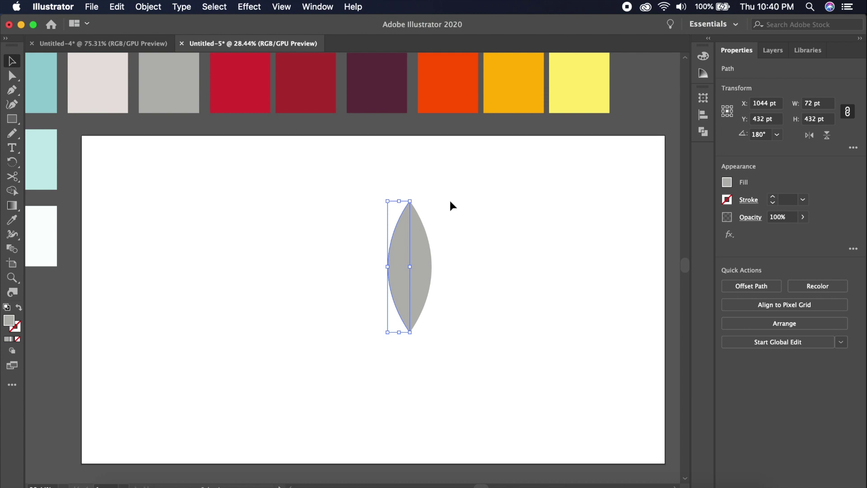
{"action": "left_click", "coordinate": [465, 315]}
{"action": "left_click_drag", "start_coordinate": [457, 340], "coordinate": [357, 202]}
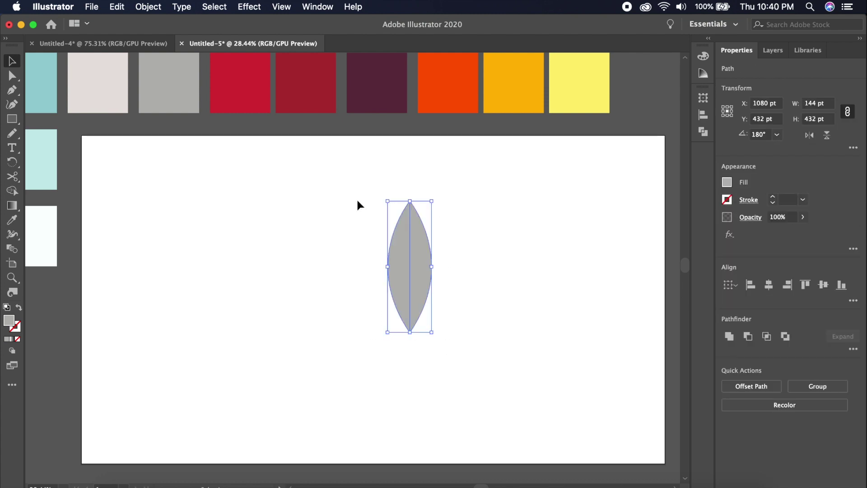
{"action": "left_click", "coordinate": [852, 349]}
{"action": "left_click", "coordinate": [775, 413]}
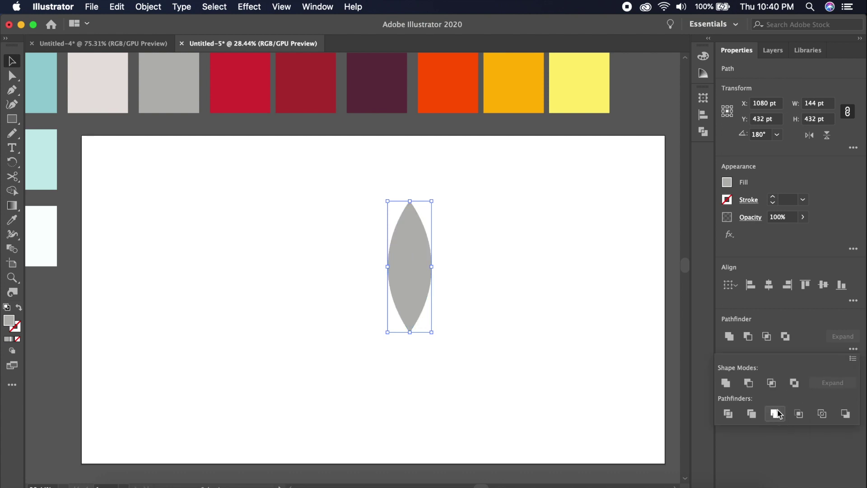
Step: Fill the leaf shape with the pale warm-grey palette colour #e7e1de using the Eyedropper, and deselect it
{"action": "left_click", "coordinate": [488, 259]}
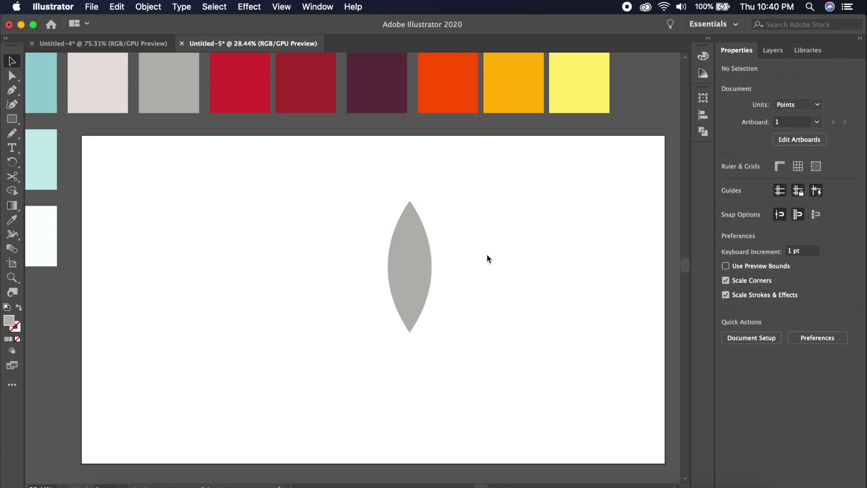
{"action": "left_click", "coordinate": [408, 270]}
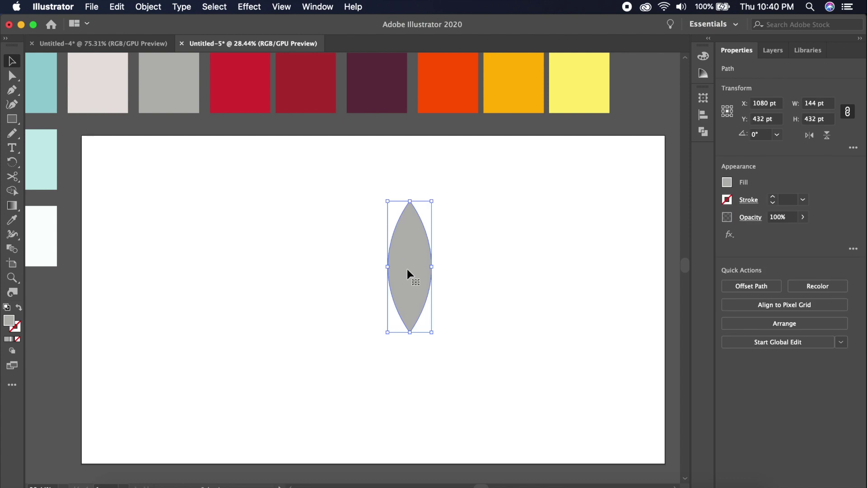
{"action": "key", "text": "i"}
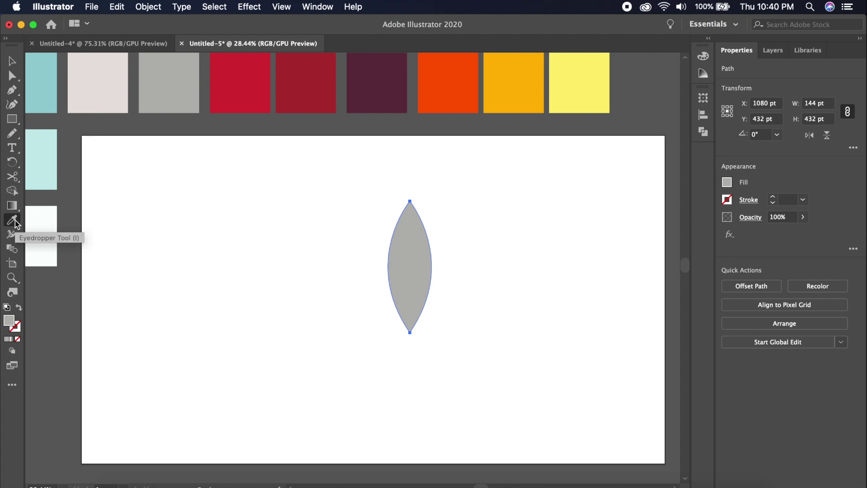
{"action": "left_click", "coordinate": [115, 83]}
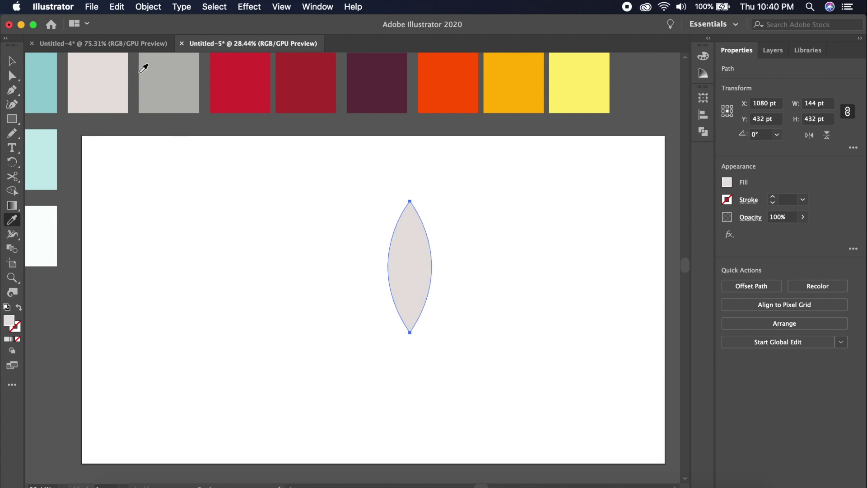
{"action": "left_click", "coordinate": [730, 184]}
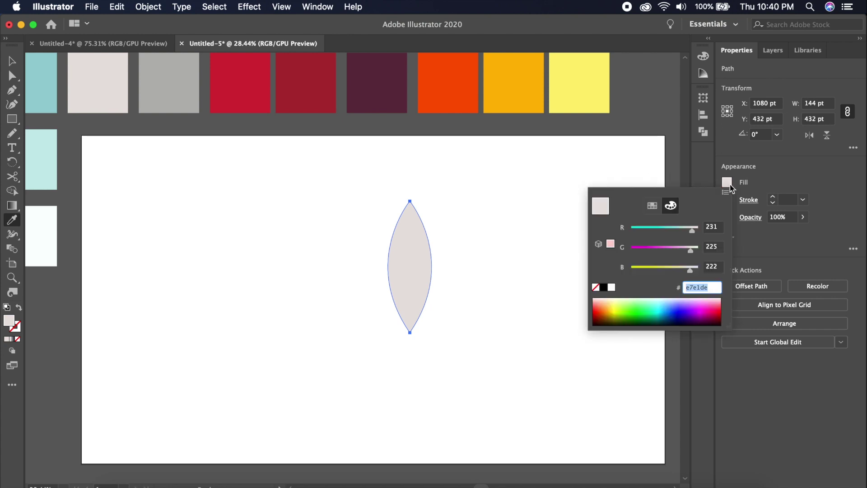
{"action": "left_click", "coordinate": [715, 288]}
{"action": "key", "text": "Return"}
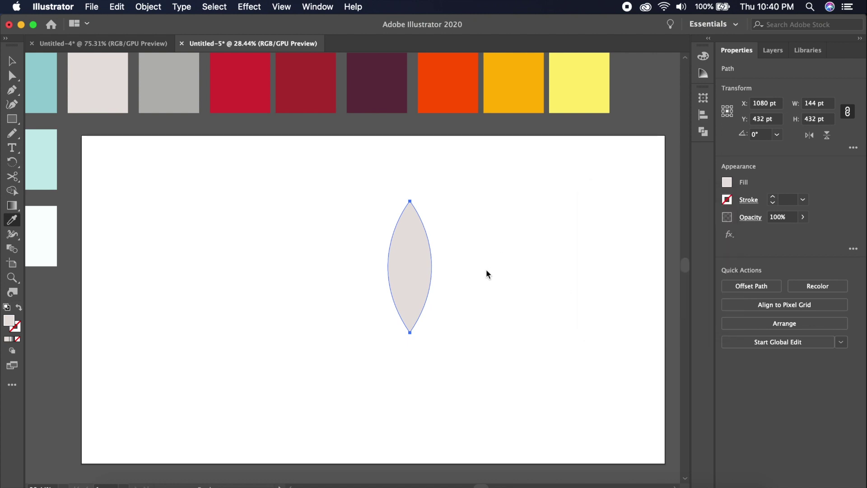
{"action": "key", "text": "v"}
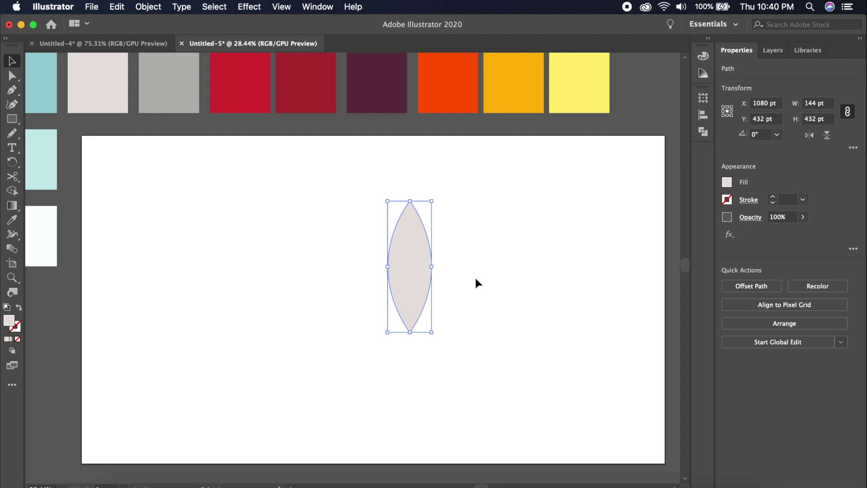
{"action": "left_click", "coordinate": [476, 279]}
Step: Draw a rectangle 108 pt wide and 558 pt high over the leaf's right half, with one edge on its vertical centre line
{"action": "scroll", "coordinate": [475, 279], "scroll_direction": "up", "scroll_amount": 1}
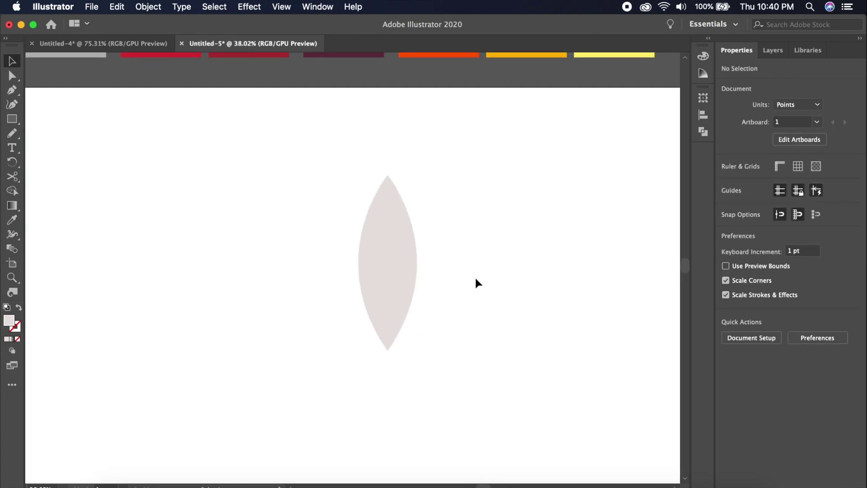
{"action": "scroll", "coordinate": [438, 243], "scroll_direction": "up", "scroll_amount": 2}
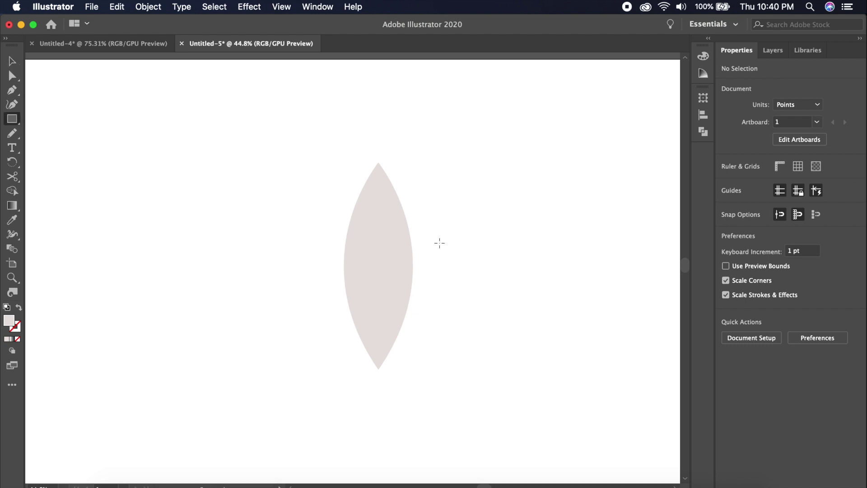
{"action": "key", "text": "m"}
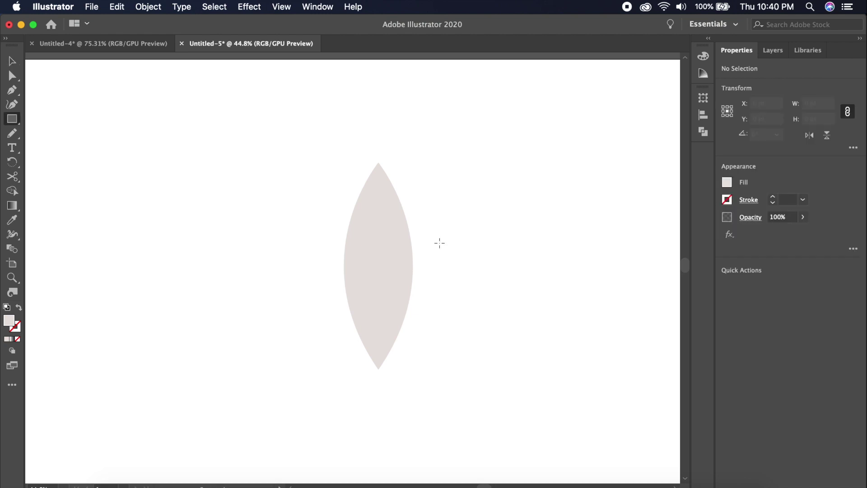
{"action": "left_click", "coordinate": [16, 121]}
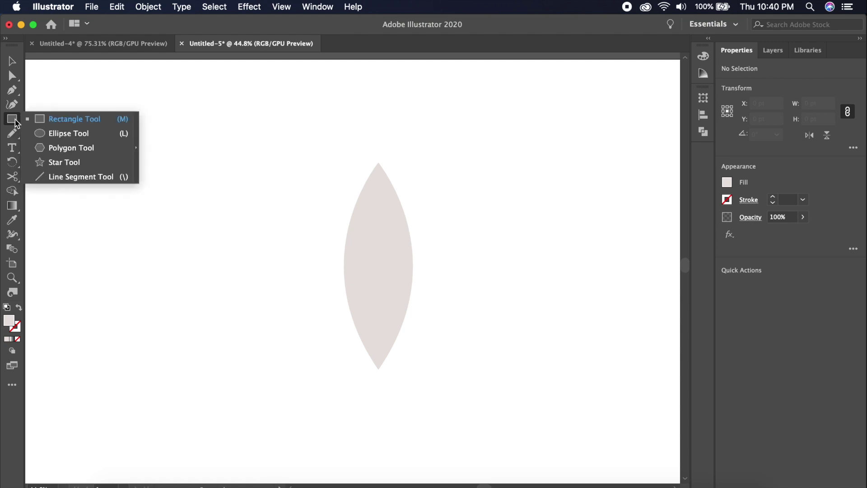
{"action": "left_click", "coordinate": [53, 119]}
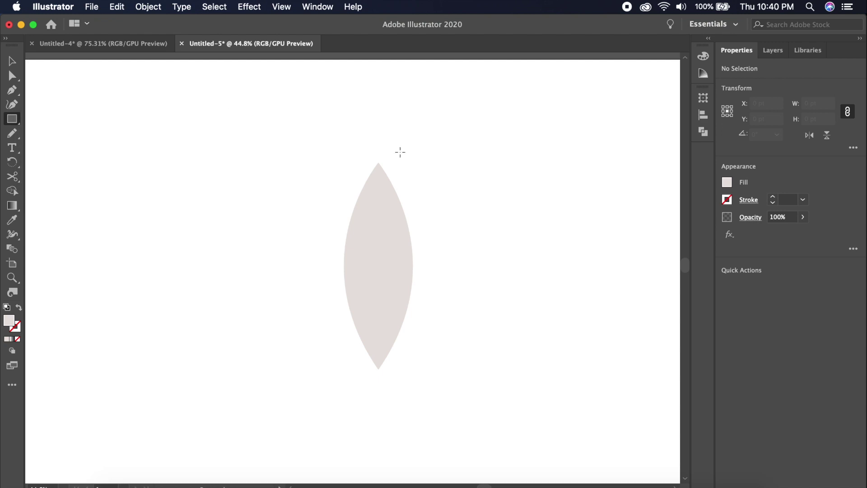
{"action": "left_click_drag", "start_coordinate": [430, 120], "coordinate": [380, 383]}
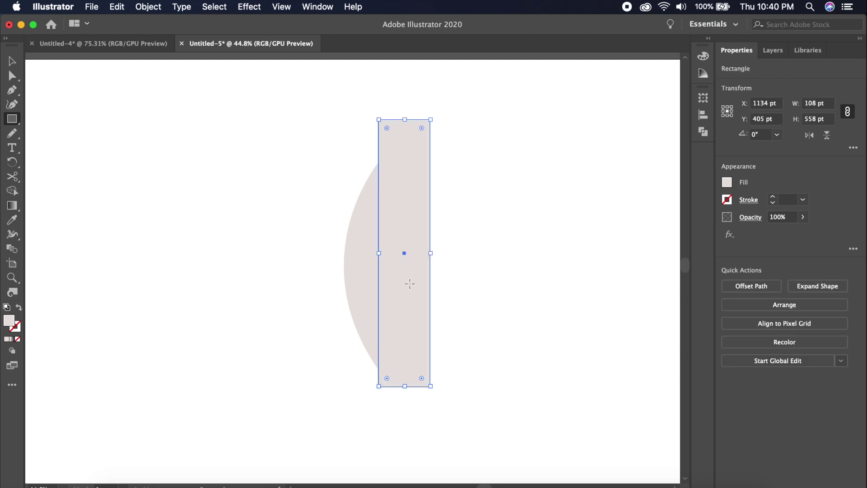
Step: Split the leaf into two halves along the rectangle's edge and remove the rectangle's excess with the Shape Builder tool
{"action": "key", "text": "v"}
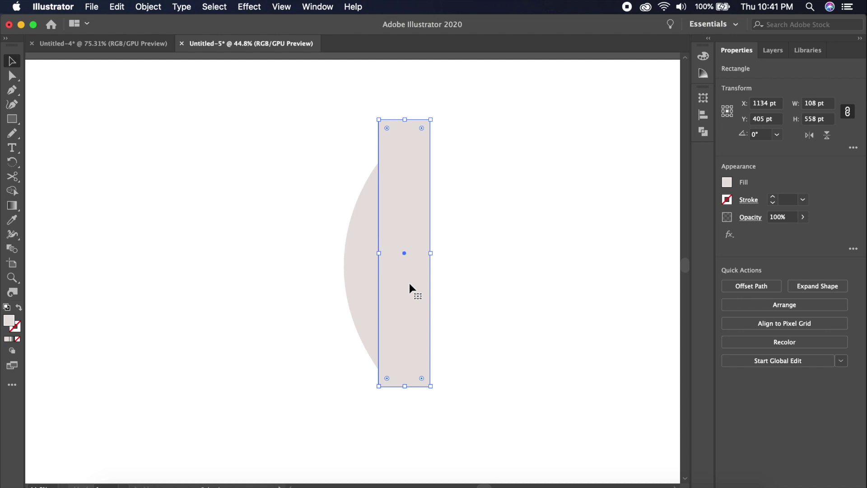
{"action": "left_click", "coordinate": [365, 299], "text": "shift"}
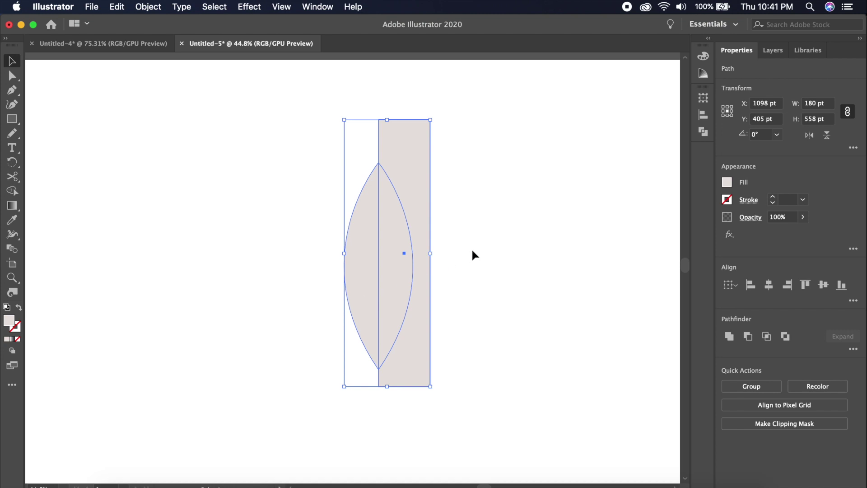
{"action": "left_click", "coordinate": [13, 190]}
{"action": "left_click", "coordinate": [404, 326]}
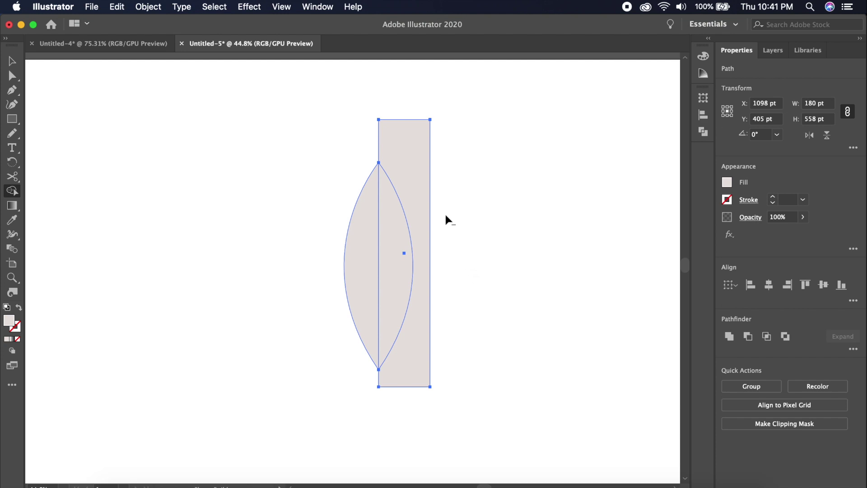
{"action": "left_click", "coordinate": [428, 179], "text": "alt"}
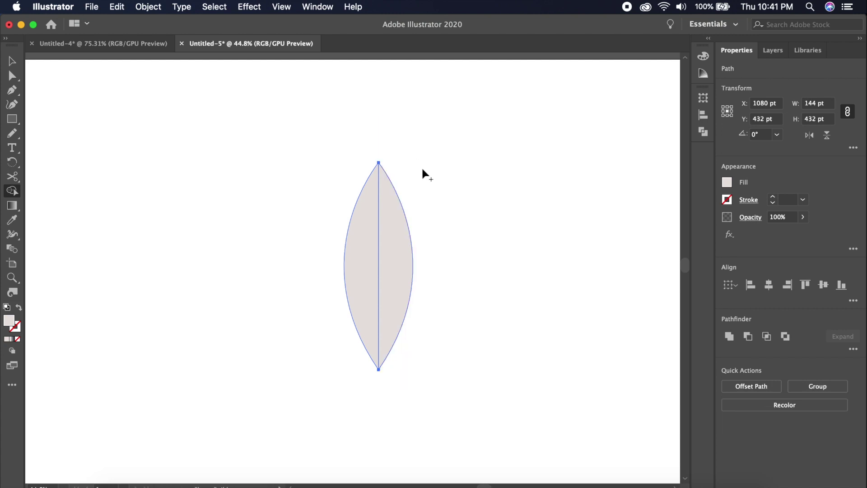
{"action": "key", "text": "v"}
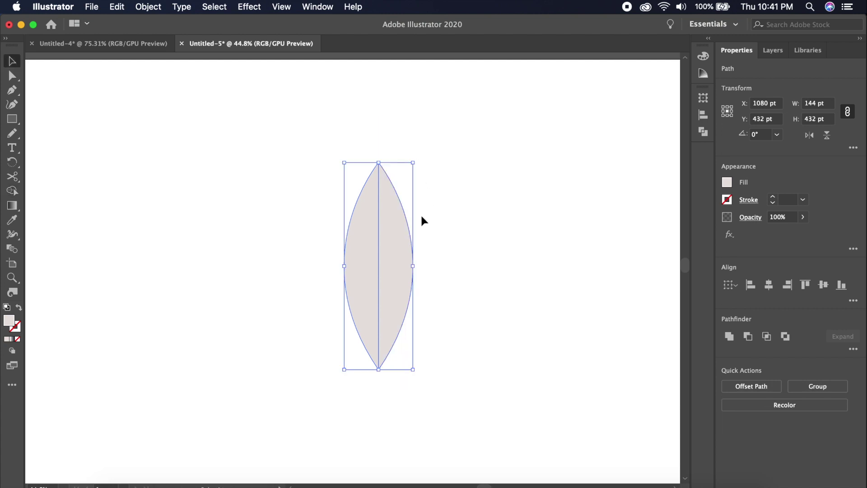
{"action": "scroll", "coordinate": [421, 217], "scroll_direction": "up", "scroll_amount": 3}
{"action": "scroll", "coordinate": [422, 217], "scroll_direction": "down", "scroll_amount": 2}
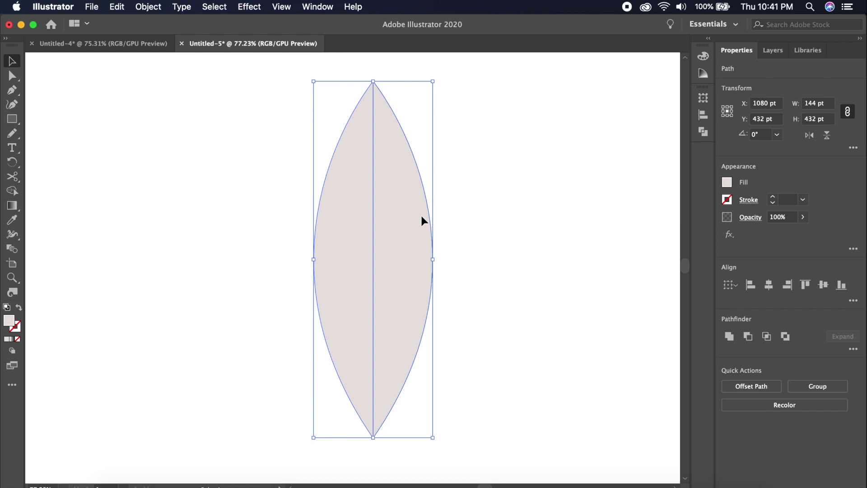
{"action": "left_click", "coordinate": [500, 230]}
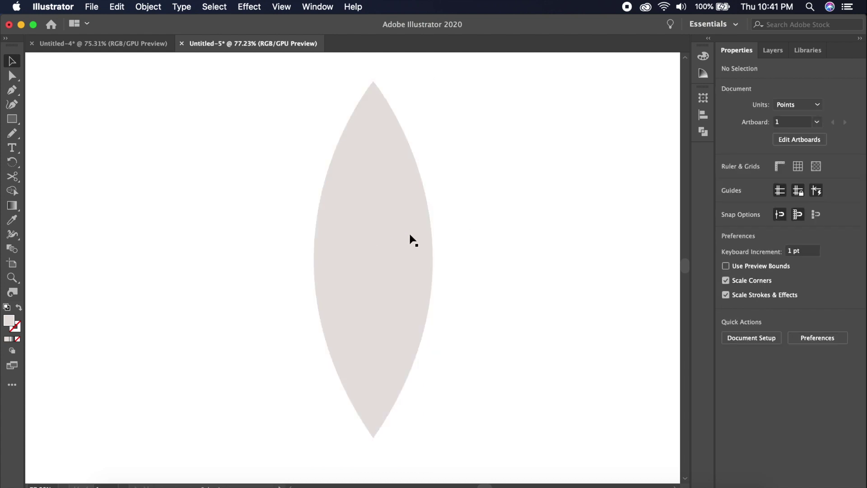
Step: Try moving the leaf's right half away from the left half, and undo the move
{"action": "left_click", "coordinate": [399, 239]}
{"action": "left_click", "coordinate": [493, 213]}
{"action": "scroll", "coordinate": [493, 266], "scroll_direction": "down", "scroll_amount": 5}
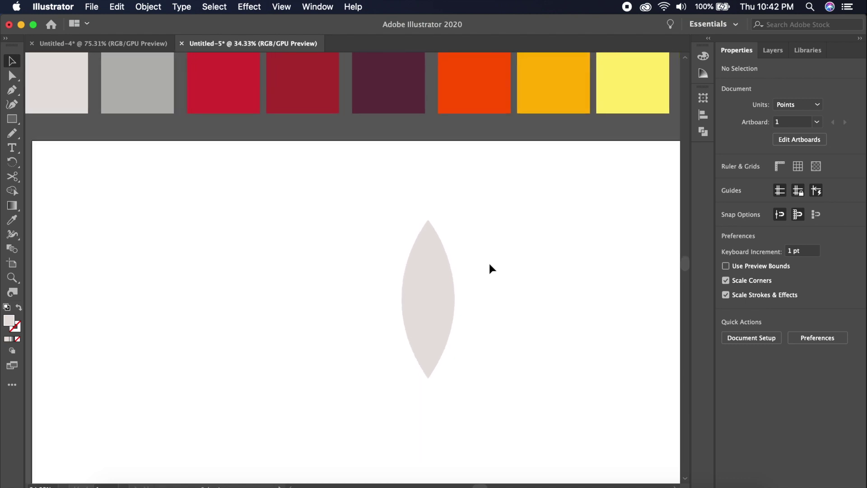
{"action": "left_click", "coordinate": [444, 306]}
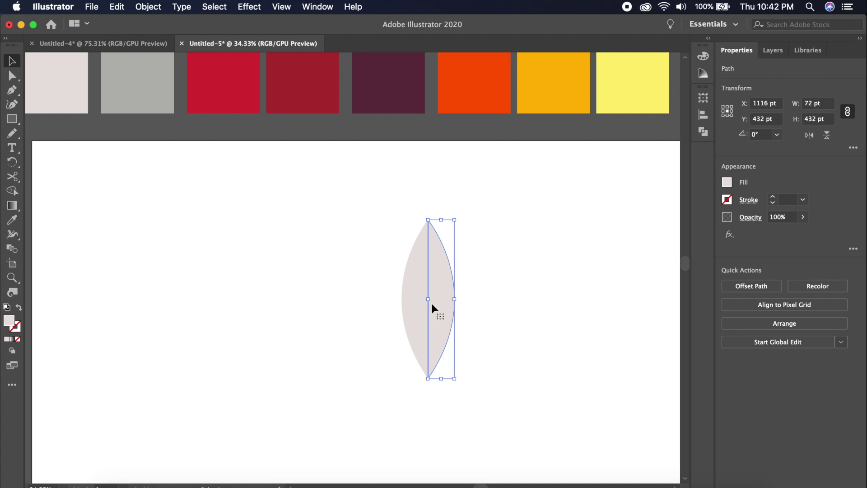
{"action": "left_click_drag", "start_coordinate": [441, 302], "coordinate": [495, 305]}
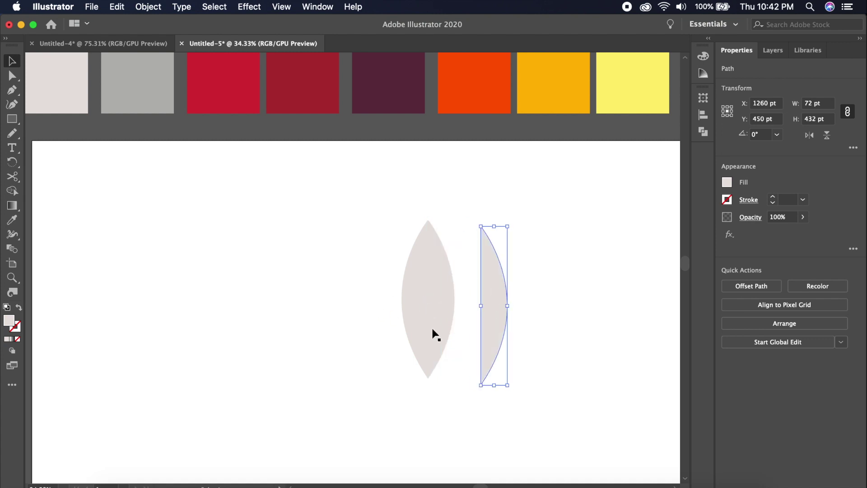
{"action": "key", "text": "super+z"}
Step: Fill the leaf's right half with the darker grey palette colour #b5b5b3, and deselect it
{"action": "key", "text": "i"}
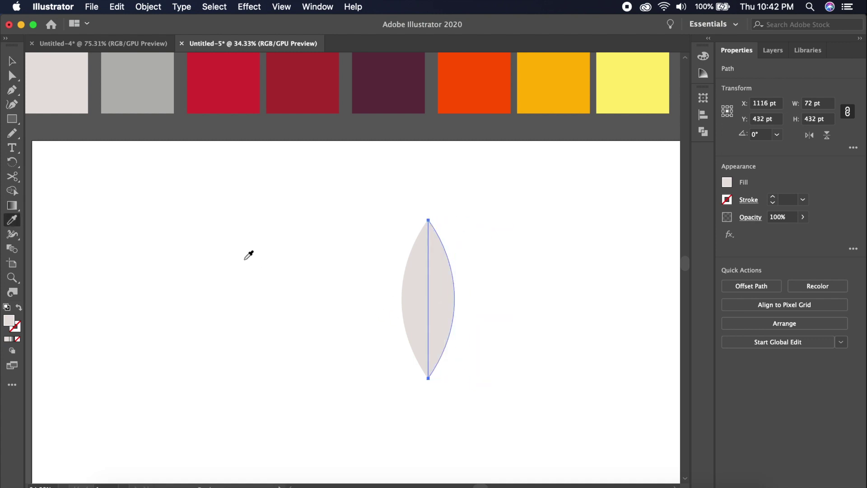
{"action": "left_click", "coordinate": [133, 91]}
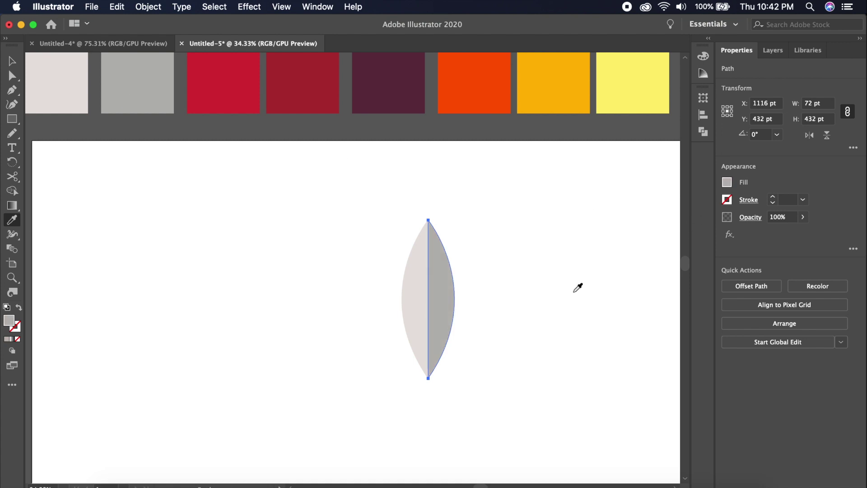
{"action": "key", "text": "v"}
{"action": "left_click", "coordinate": [727, 182]}
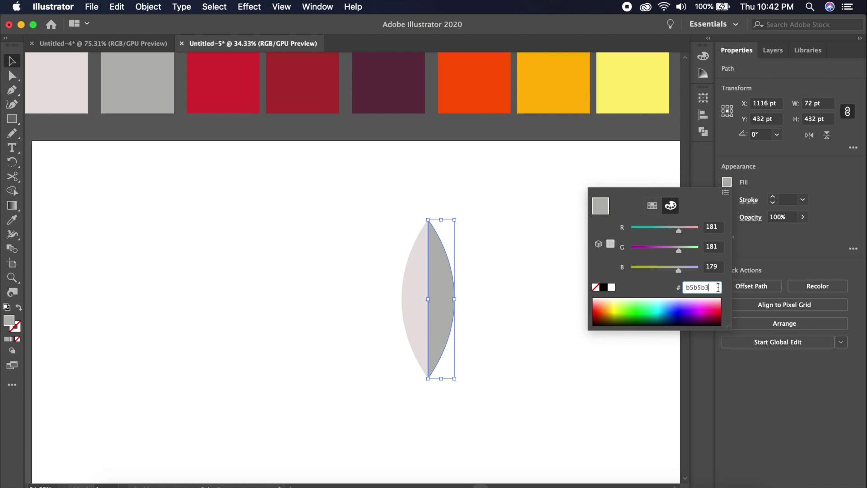
{"action": "left_click", "coordinate": [551, 297]}
{"action": "left_click", "coordinate": [509, 319]}
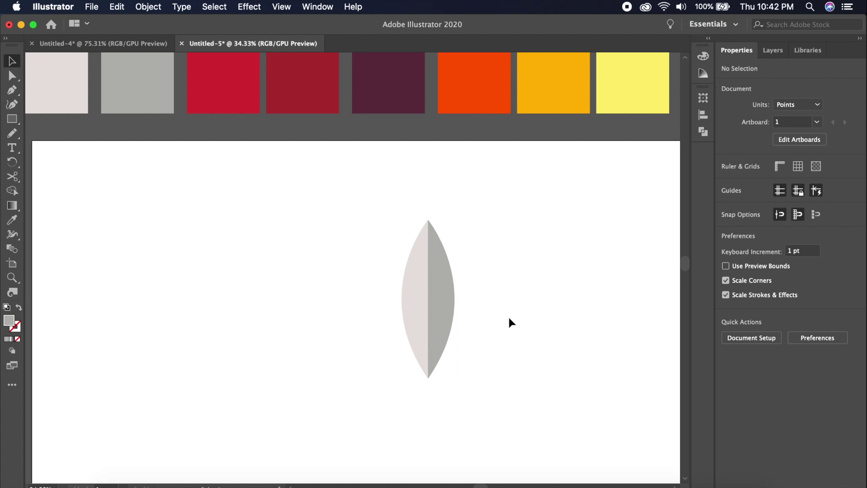
Step: Bend the grey half's straight inner edge to the right with the Pen tool, turning it into a crescent-shaped shadow
{"action": "key", "text": "super+0"}
{"action": "scroll", "coordinate": [508, 315], "scroll_direction": "left", "scroll_amount": 3}
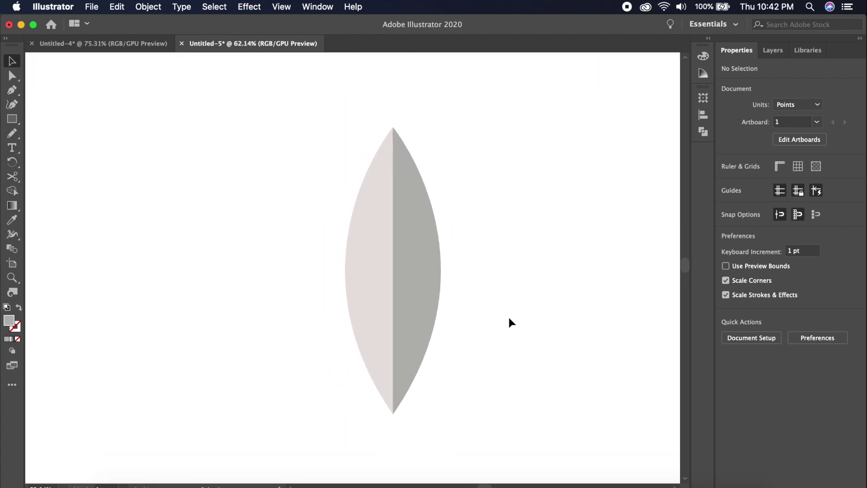
{"action": "key", "text": "p"}
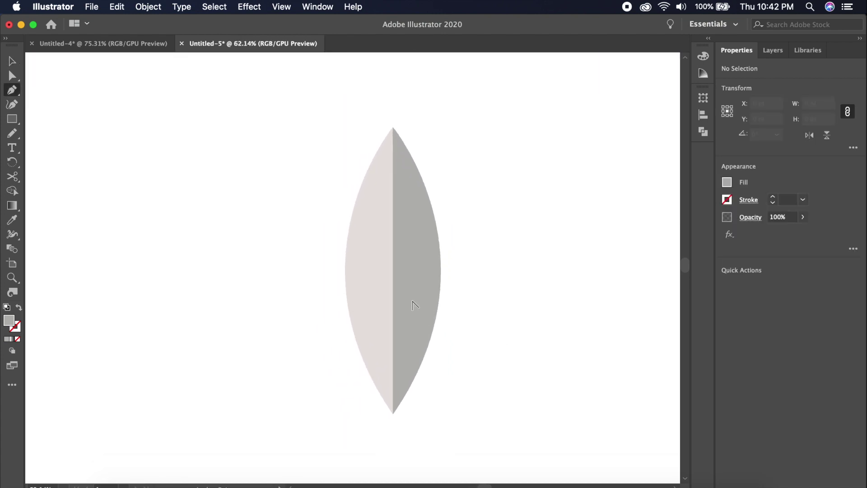
{"action": "left_click", "coordinate": [394, 283]}
{"action": "left_click_drag", "start_coordinate": [394, 281], "coordinate": [414, 276]}
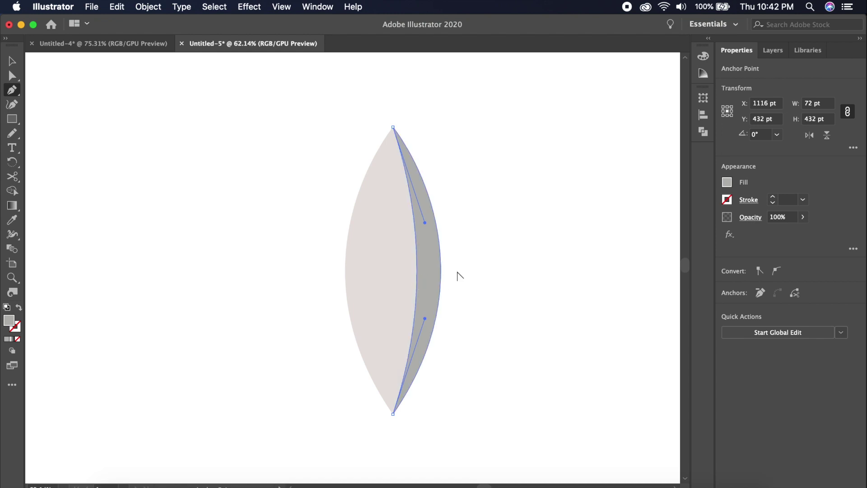
{"action": "key", "text": "v"}
{"action": "left_click", "coordinate": [490, 298]}
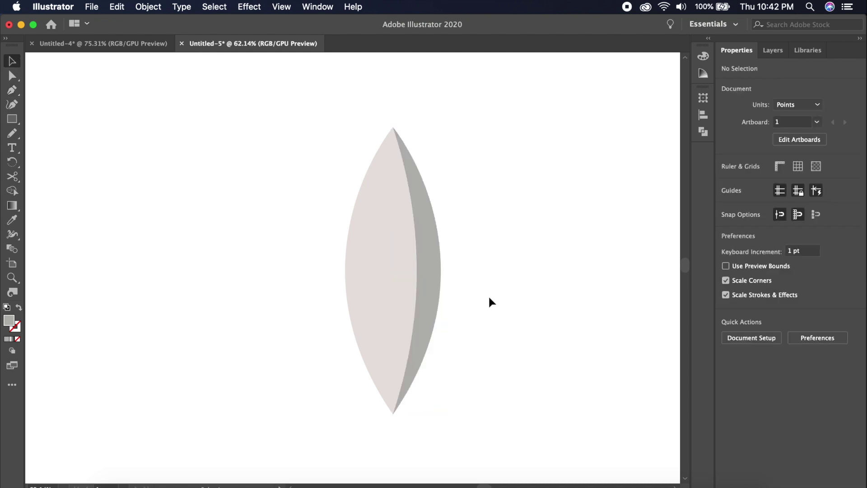
{"action": "scroll", "coordinate": [496, 277], "scroll_direction": "down", "scroll_amount": 5}
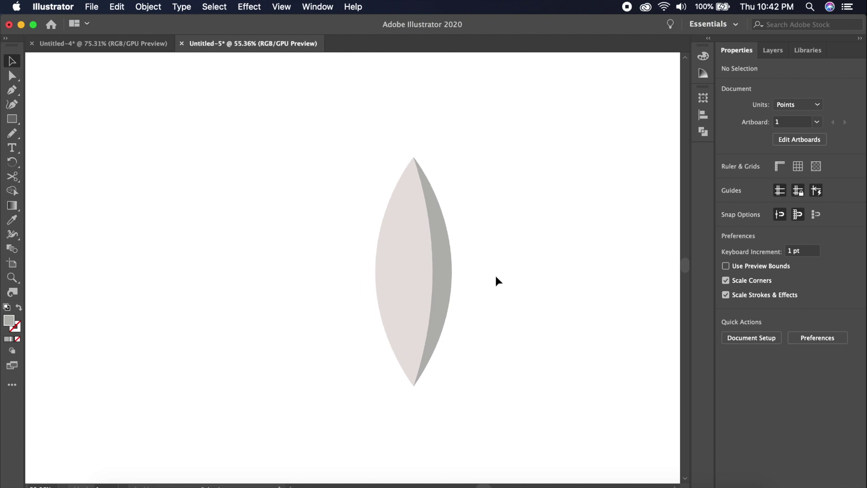
{"action": "scroll", "coordinate": [496, 277], "scroll_direction": "down", "scroll_amount": 1}
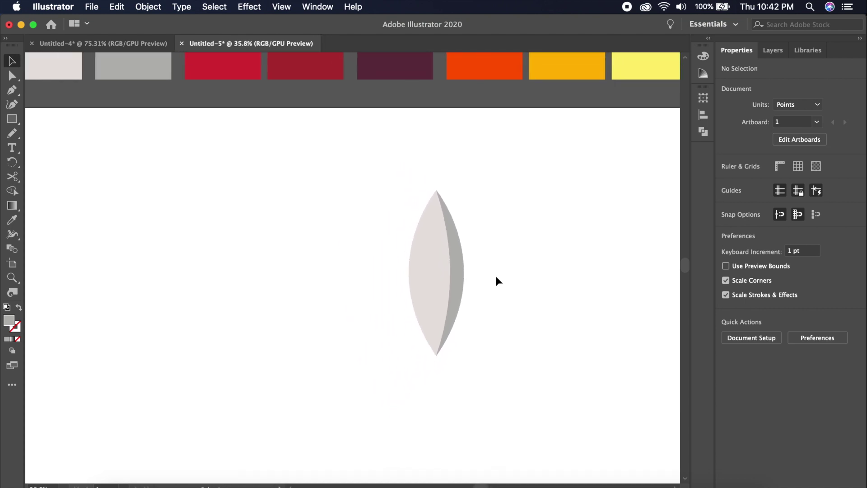
{"action": "scroll", "coordinate": [509, 223], "scroll_direction": "down", "scroll_amount": 2}
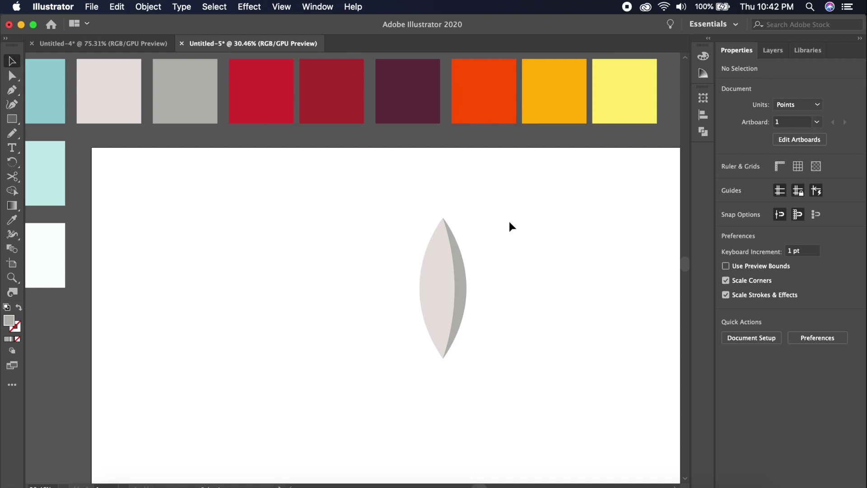
{"action": "scroll", "coordinate": [508, 222], "scroll_direction": "up", "scroll_amount": 8}
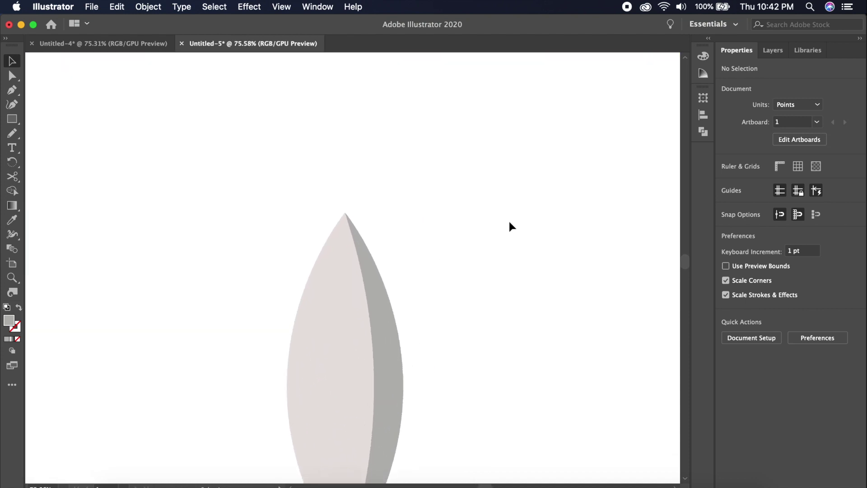
Step: Combine the body's light and dark grey parts with the Pathfinder Merge operation, and deselect the result
{"action": "left_click_drag", "start_coordinate": [305, 190], "coordinate": [533, 351]}
{"action": "left_click", "coordinate": [853, 350]}
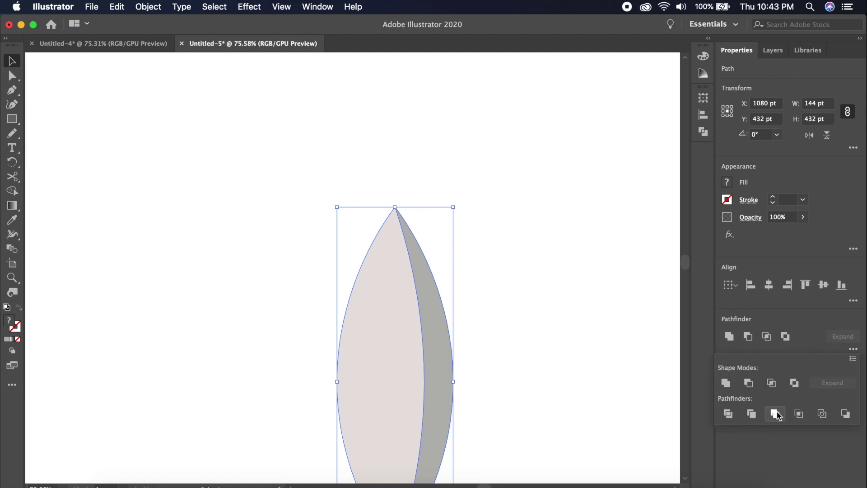
{"action": "left_click", "coordinate": [775, 414]}
{"action": "left_click", "coordinate": [522, 237]}
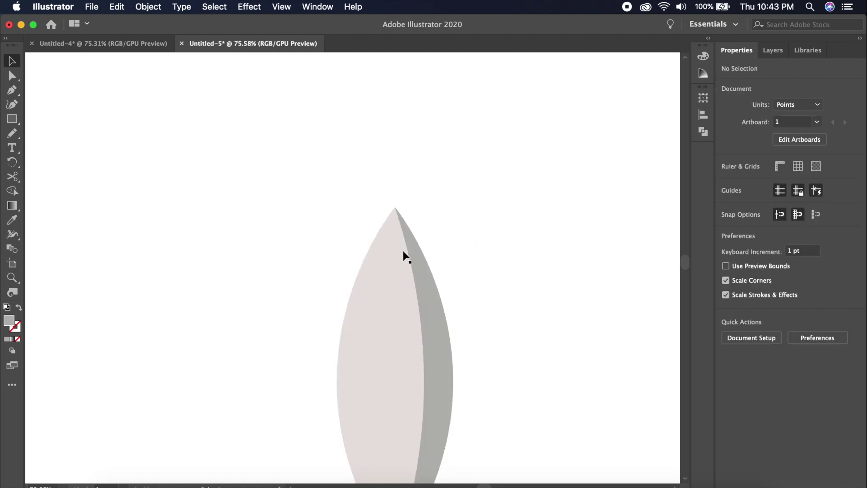
{"action": "left_click", "coordinate": [415, 258]}
{"action": "scroll", "coordinate": [330, 188], "scroll_direction": "up", "scroll_amount": 4, "text": "alt"}
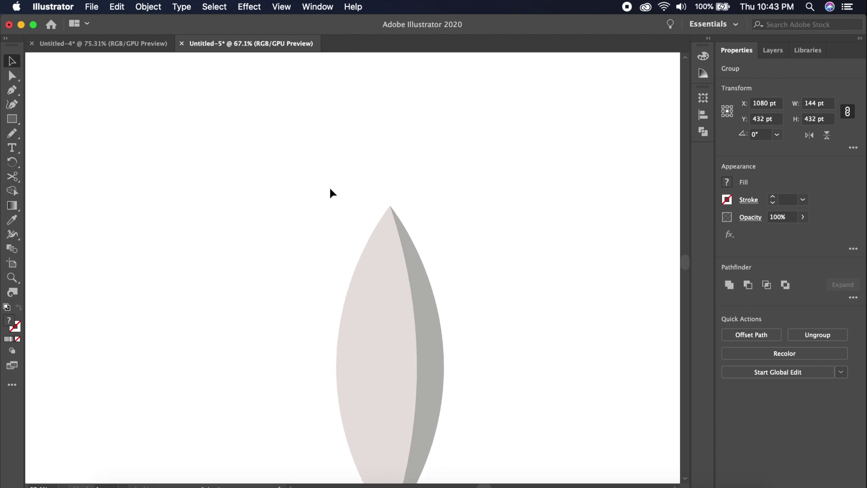
{"action": "scroll", "coordinate": [330, 188], "scroll_direction": "down", "scroll_amount": 2}
{"action": "left_click", "coordinate": [281, 171]}
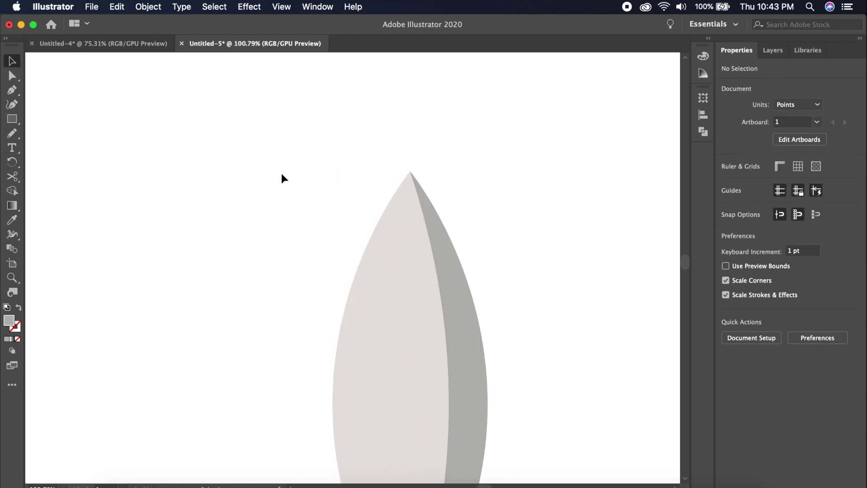
Step: Draw a rectangle about 234 by 90 pt covering the body's upper tip
{"action": "key", "text": "m"}
{"action": "left_click_drag", "start_coordinate": [294, 132], "coordinate": [540, 236]}
{"action": "key", "text": "v"}
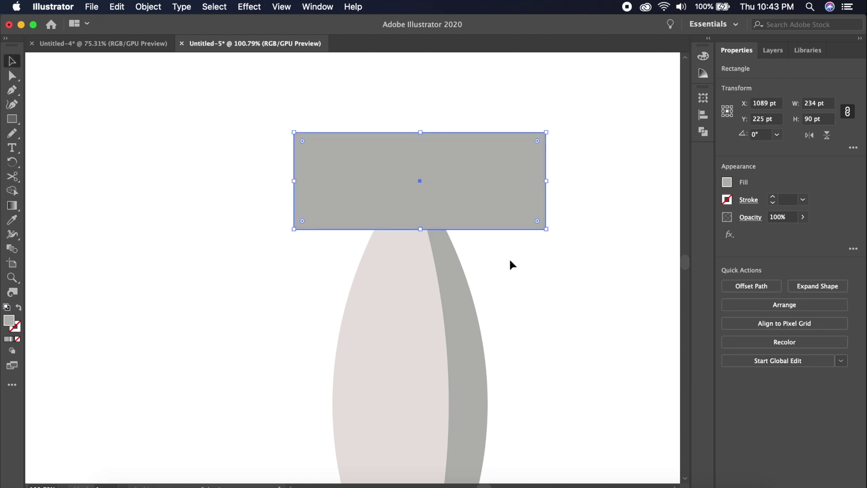
Step: Split the body's upper tip along the rectangle's edge and remove the rectangle's parts outside the body with the Shape Builder tool
{"action": "left_click", "coordinate": [430, 285], "text": "shift"}
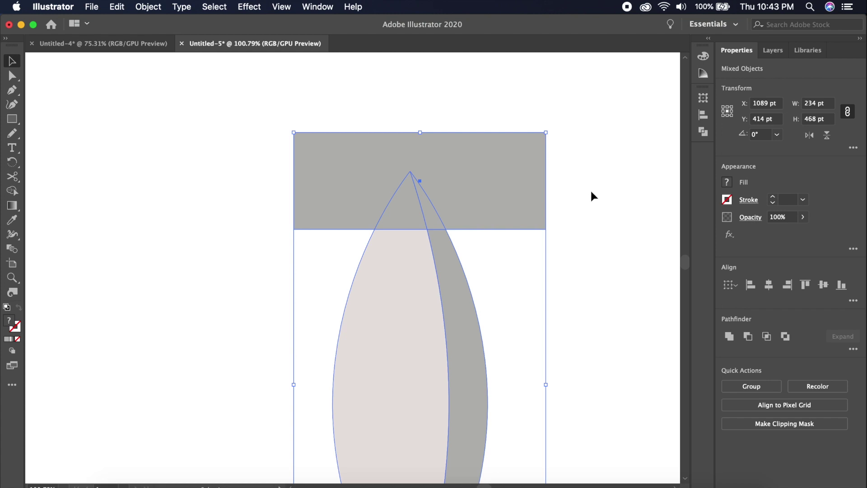
{"action": "key", "text": "shift+m"}
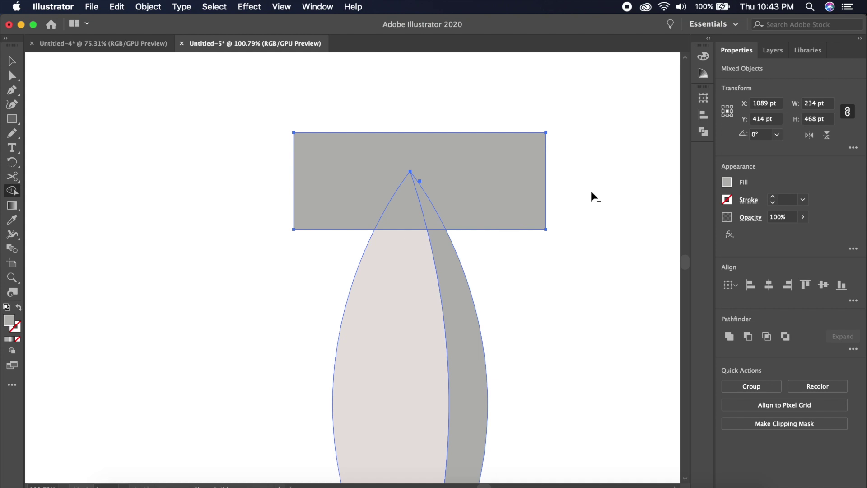
{"action": "left_click", "coordinate": [514, 199], "text": "alt"}
{"action": "scroll", "coordinate": [515, 198], "scroll_direction": "up", "scroll_amount": 5}
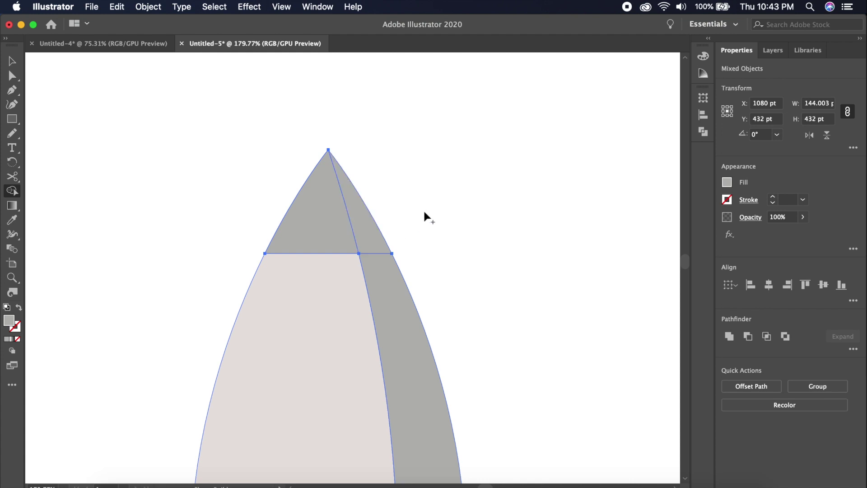
Step: Isolate the upper tip's right shadow piece, fill it with the darker red palette colour #b12e34, and exit isolation mode
{"action": "key", "text": "v"}
{"action": "double_click", "coordinate": [370, 230]}
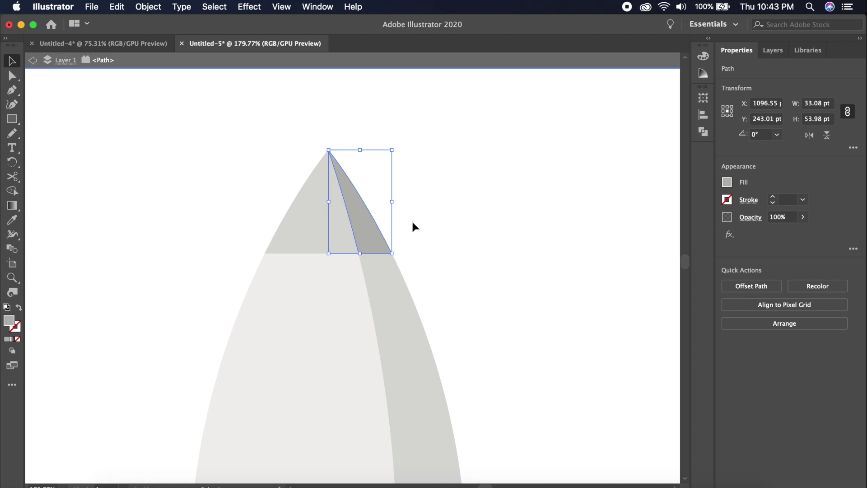
{"action": "scroll", "coordinate": [443, 218], "scroll_direction": "down", "scroll_amount": 6}
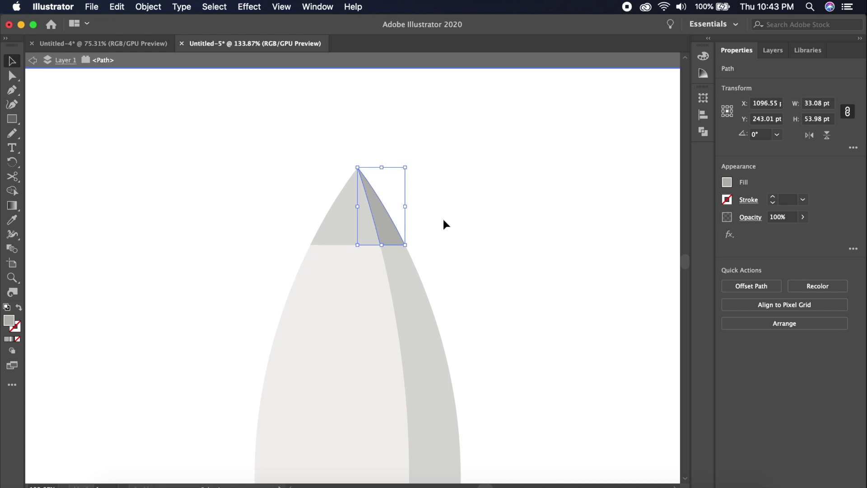
{"action": "scroll", "coordinate": [443, 218], "scroll_direction": "down", "scroll_amount": 4}
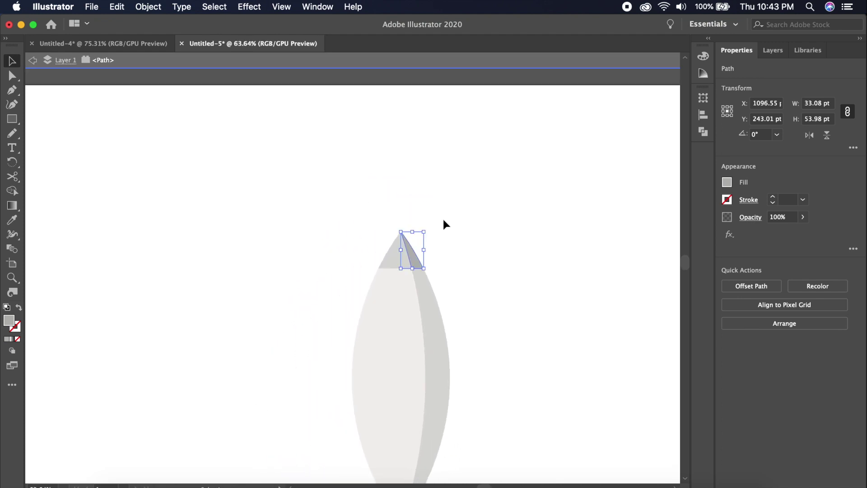
{"action": "scroll", "coordinate": [496, 243], "scroll_direction": "down", "scroll_amount": 2}
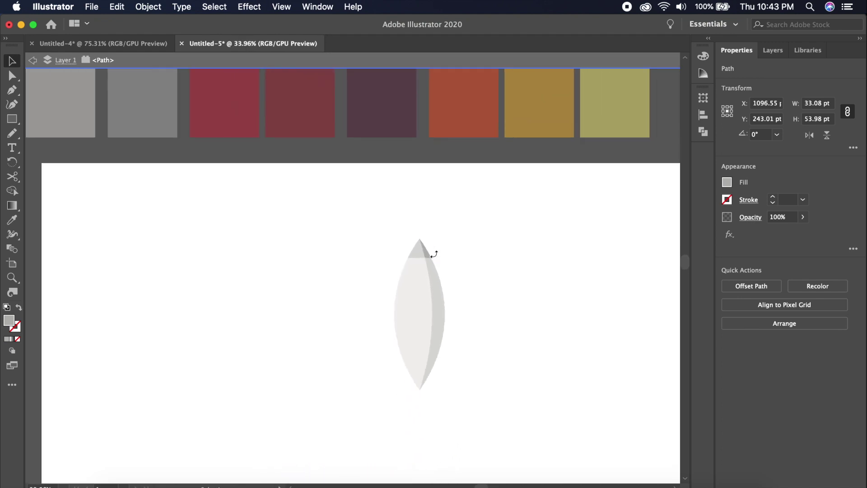
{"action": "left_click", "coordinate": [726, 182]}
{"action": "key", "text": "BackSpace"}
{"action": "left_click", "coordinate": [496, 257]}
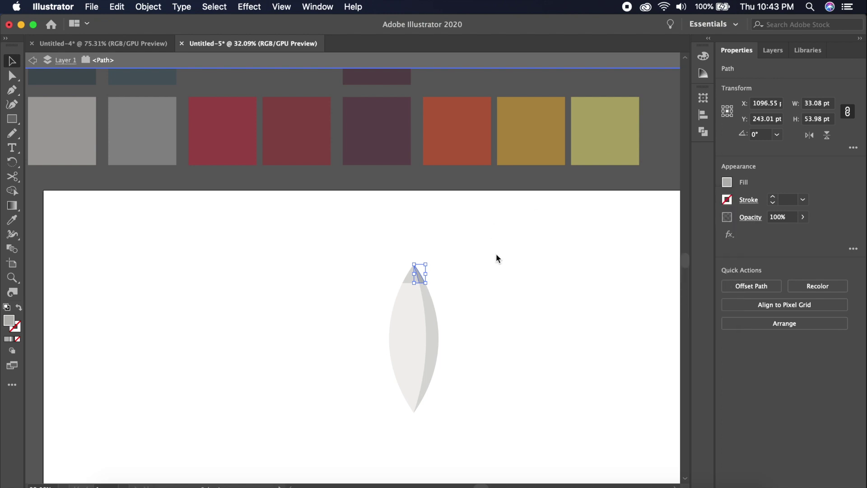
{"action": "key", "text": "i"}
{"action": "left_click", "coordinate": [285, 128]}
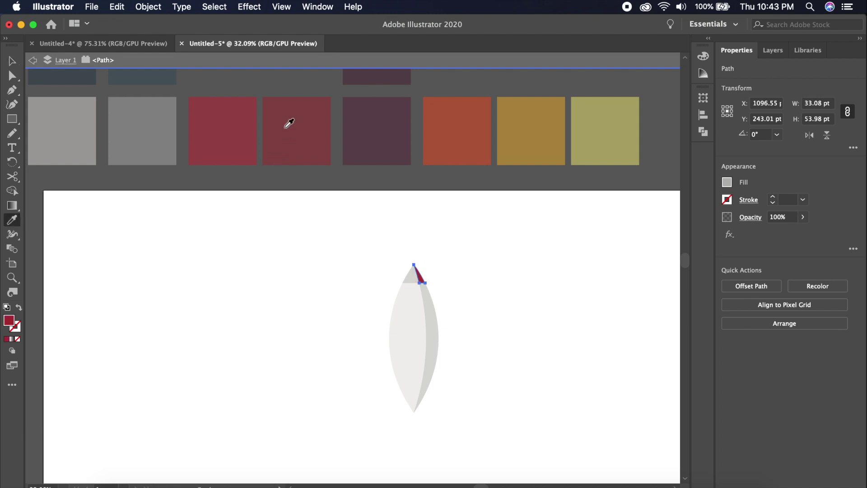
{"action": "left_click", "coordinate": [726, 182]}
{"action": "left_click", "coordinate": [718, 287]}
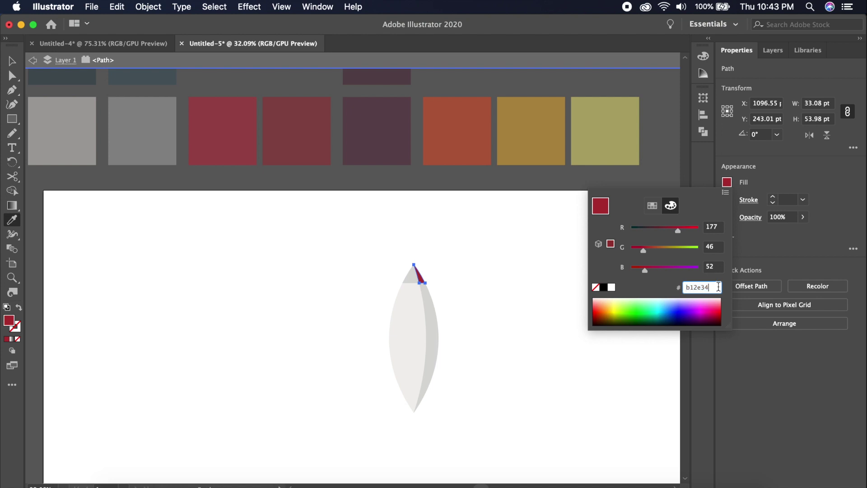
{"action": "left_click", "coordinate": [501, 305]}
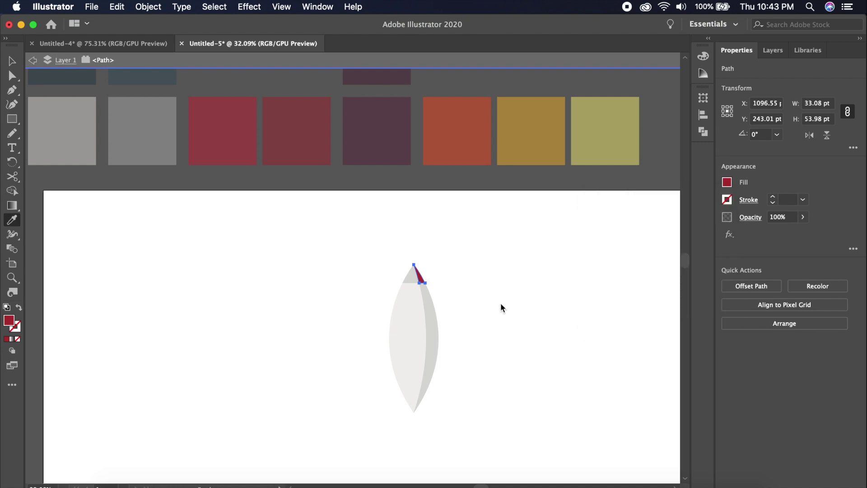
{"action": "key", "text": "v"}
{"action": "left_click", "coordinate": [363, 292]}
{"action": "double_click", "coordinate": [363, 292]}
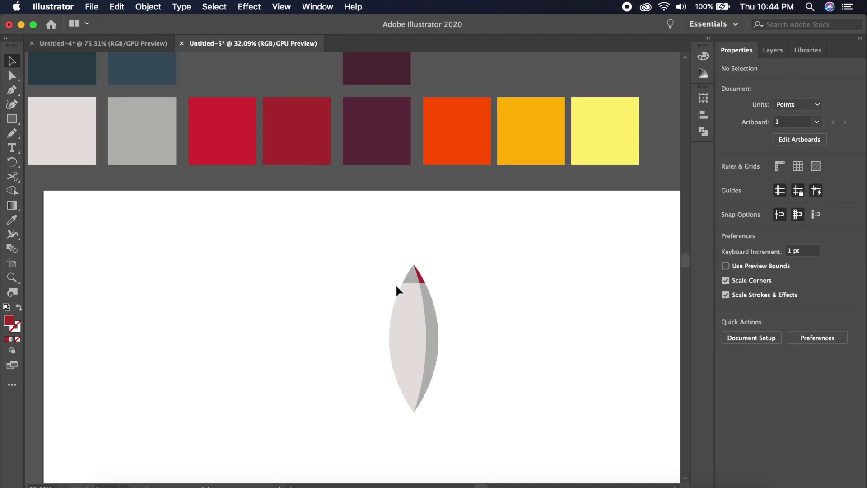
Step: Fill the upper tip's left piece with the brighter red palette colour #d62c38, and deselect it
{"action": "left_click", "coordinate": [411, 285]}
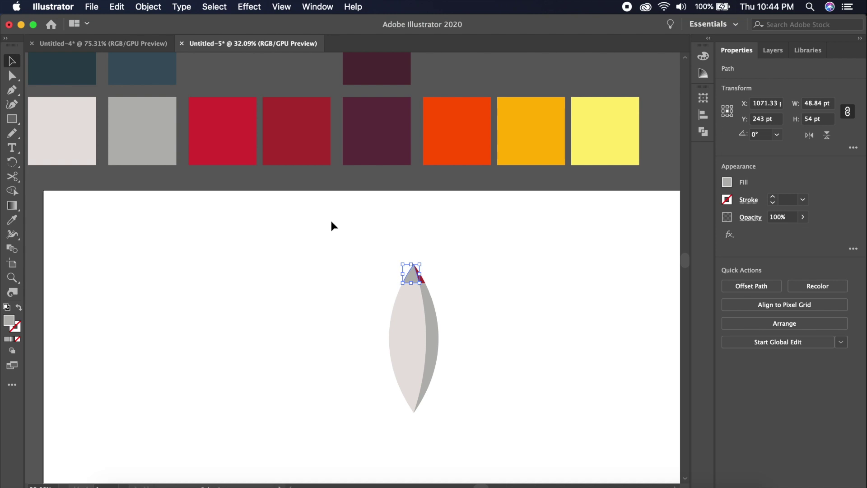
{"action": "key", "text": "i"}
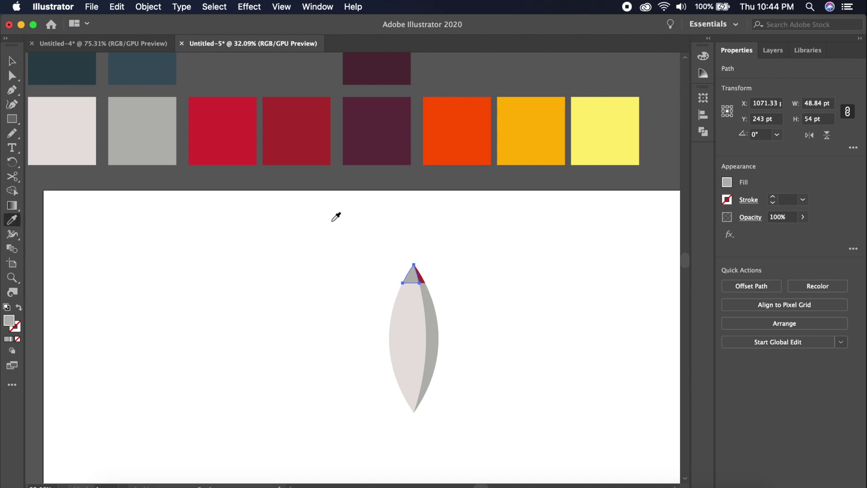
{"action": "left_click", "coordinate": [242, 145]}
{"action": "left_click", "coordinate": [727, 183]}
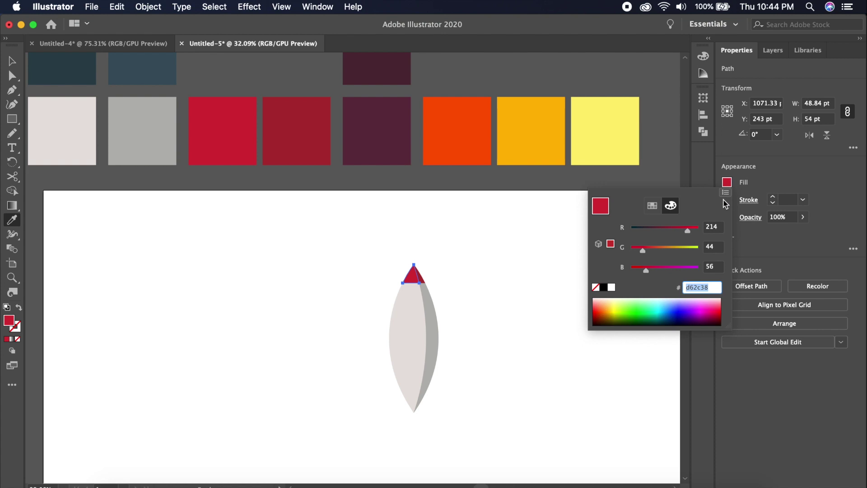
{"action": "left_click", "coordinate": [715, 288]}
{"action": "left_click", "coordinate": [535, 316]}
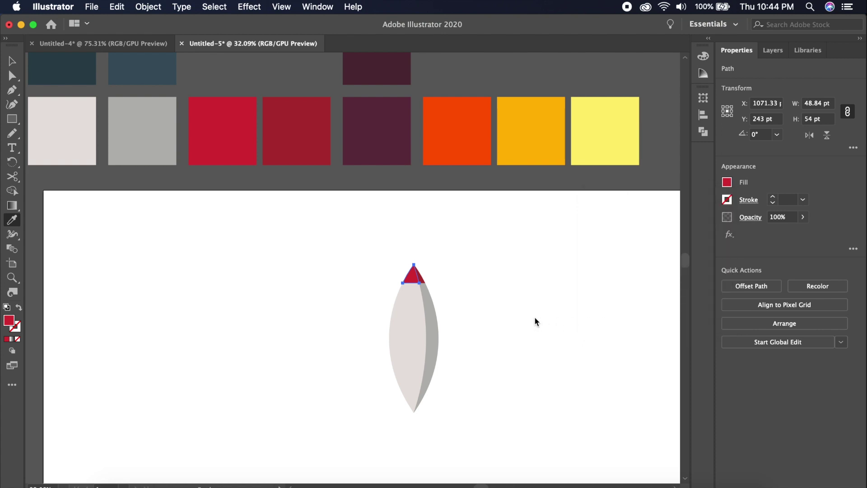
{"action": "left_click", "coordinate": [535, 316]}
{"action": "key", "text": "super+z"}
{"action": "key", "text": "v"}
{"action": "left_click", "coordinate": [496, 310]}
Step: Draw a rectangle about 252 by 90 pt over the body's lower tip, centred on the body
{"action": "scroll", "coordinate": [496, 310], "scroll_direction": "up", "scroll_amount": 5}
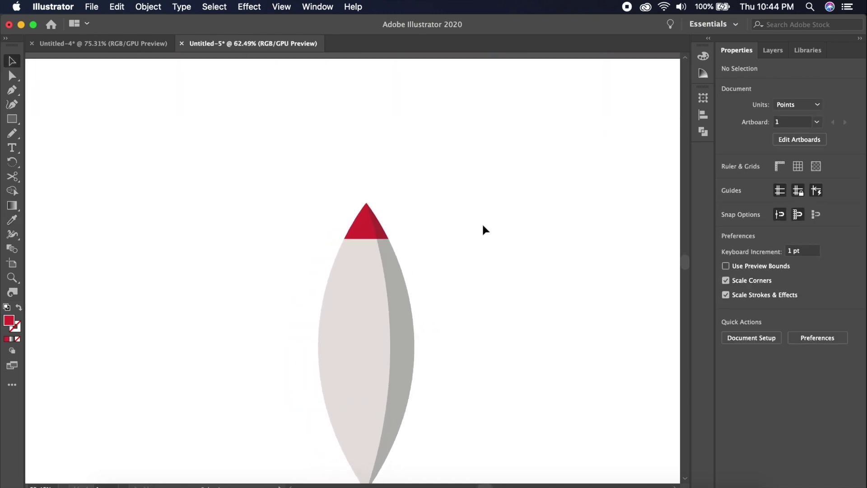
{"action": "scroll", "coordinate": [482, 223], "scroll_direction": "down", "scroll_amount": 3}
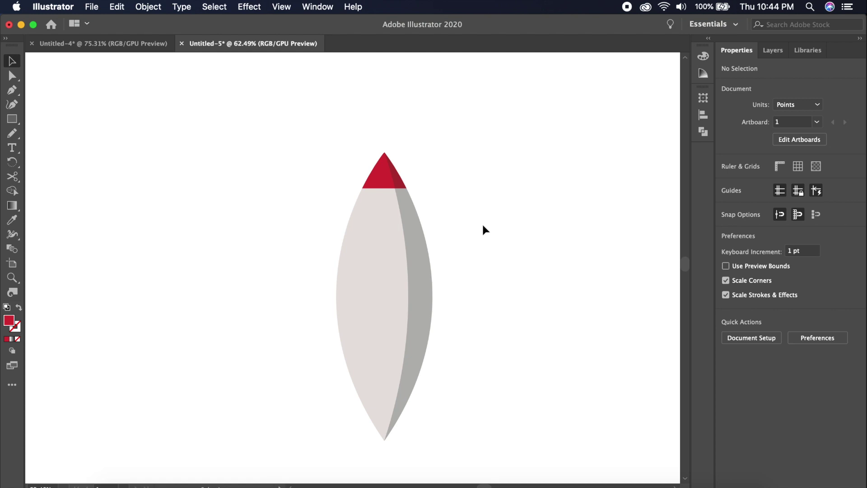
{"action": "scroll", "coordinate": [483, 225], "scroll_direction": "down", "scroll_amount": 2}
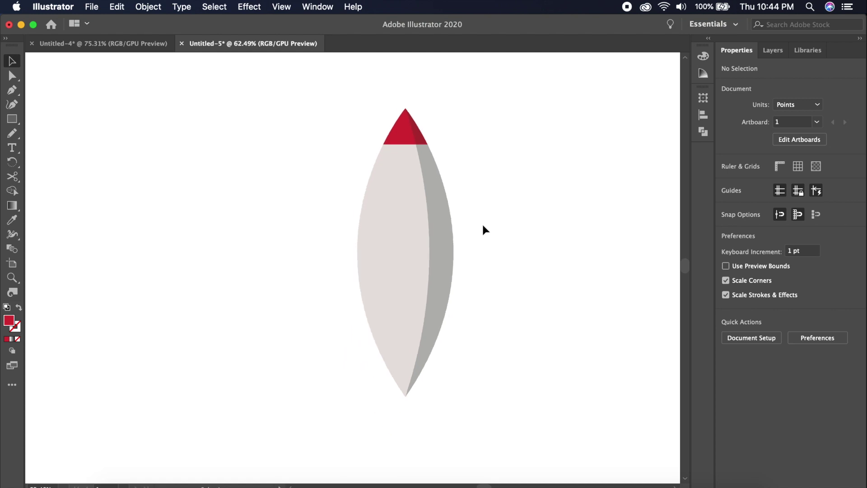
{"action": "scroll", "coordinate": [482, 225], "scroll_direction": "up", "scroll_amount": 1}
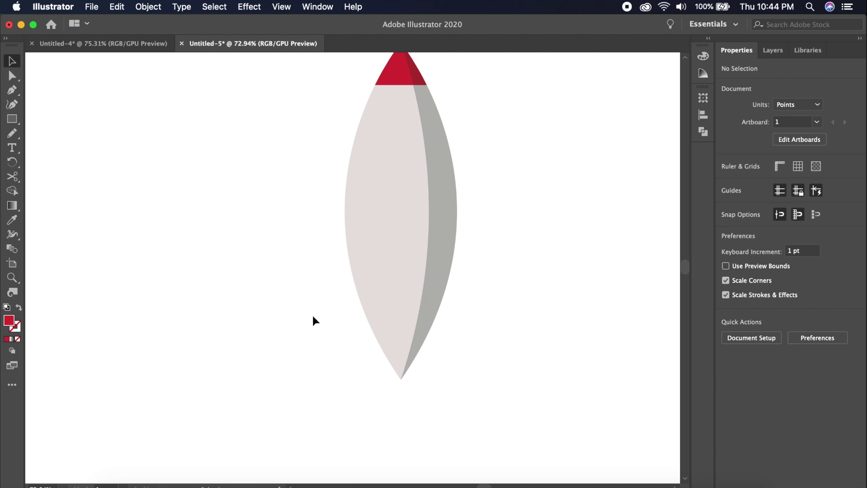
{"action": "key", "text": "m"}
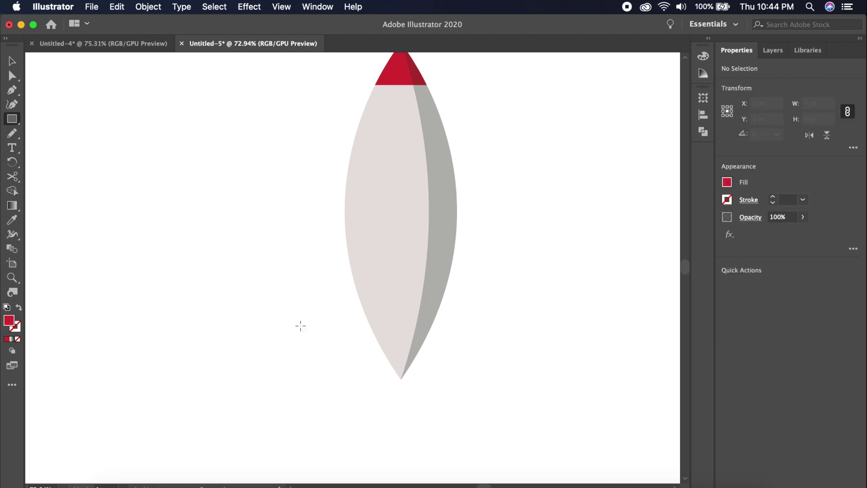
{"action": "left_click_drag", "start_coordinate": [303, 324], "coordinate": [499, 407]}
{"action": "left_click_drag", "start_coordinate": [403, 323], "coordinate": [403, 338]}
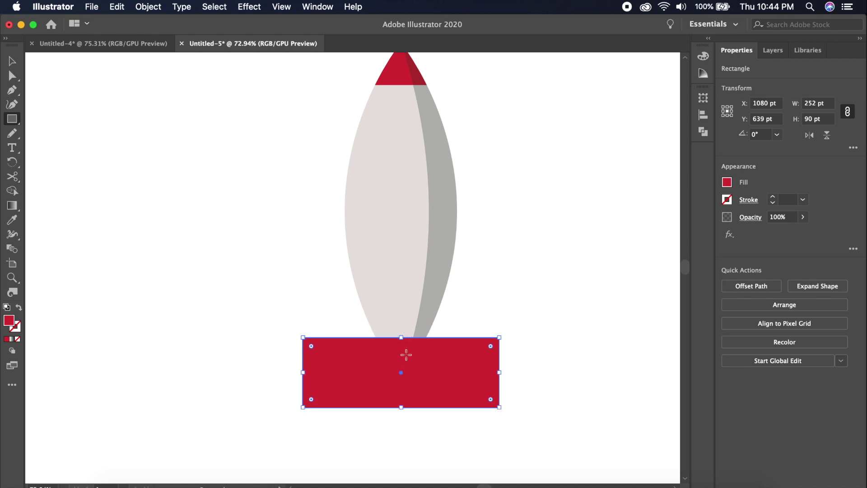
Step: Cut off the body's lower tip along the rectangle's edge by removing the tip and rectangle with the Shape Builder tool
{"action": "key", "text": "v"}
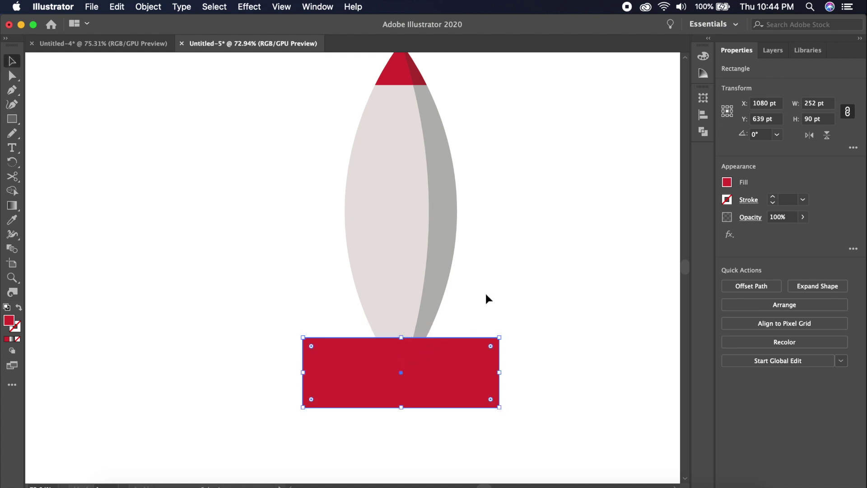
{"action": "left_click", "coordinate": [413, 283], "text": "shift"}
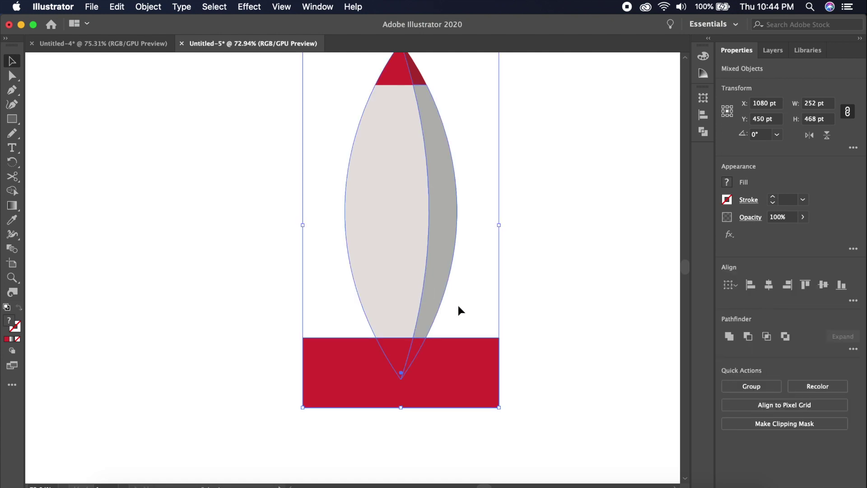
{"action": "key", "text": "shift+m"}
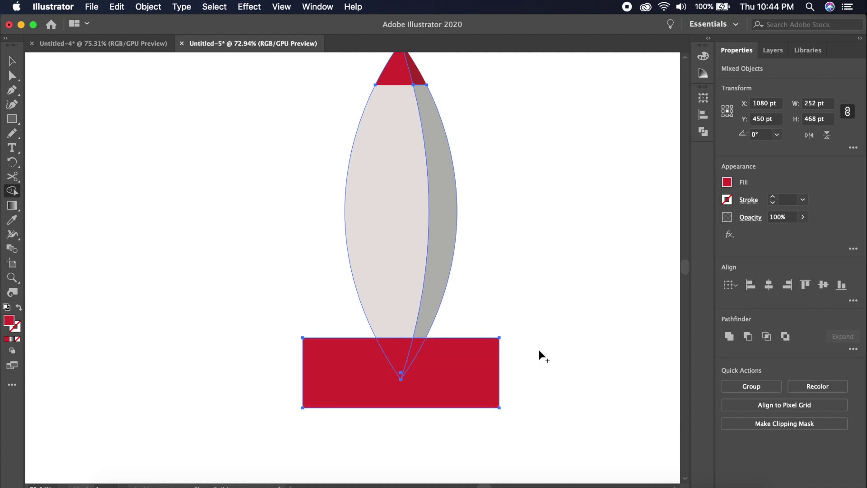
{"action": "left_click_drag", "start_coordinate": [535, 348], "coordinate": [459, 364], "text": "alt"}
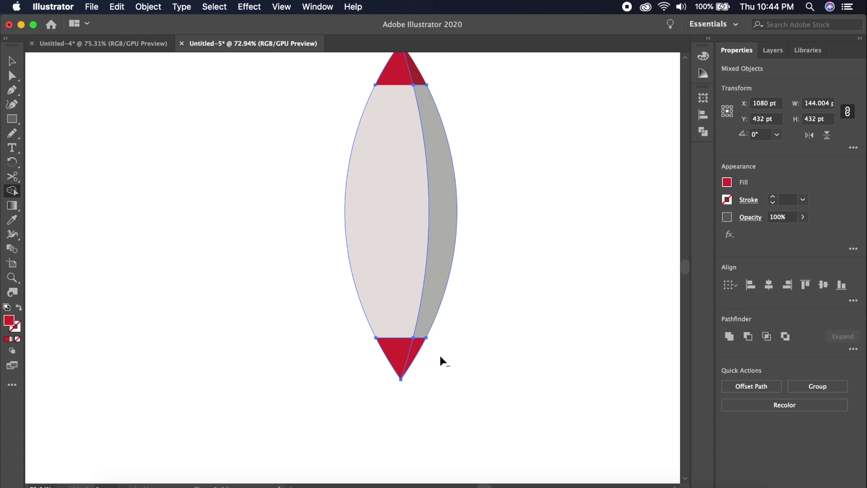
{"action": "left_click", "coordinate": [369, 352], "text": "alt"}
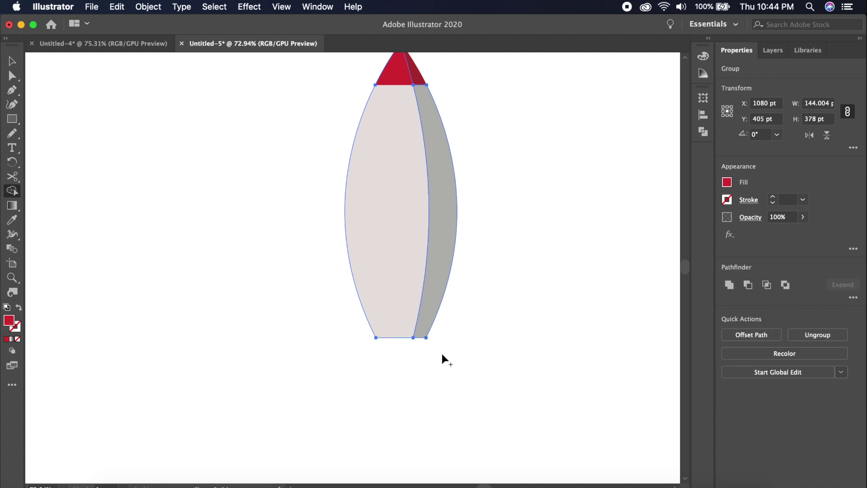
{"action": "key", "text": "v"}
{"action": "left_click", "coordinate": [459, 362]}
Step: Draw a rectangle about 144 by 18 pt across the body's flat lower end, centred on the body
{"action": "scroll", "coordinate": [458, 362], "scroll_direction": "up", "scroll_amount": 10}
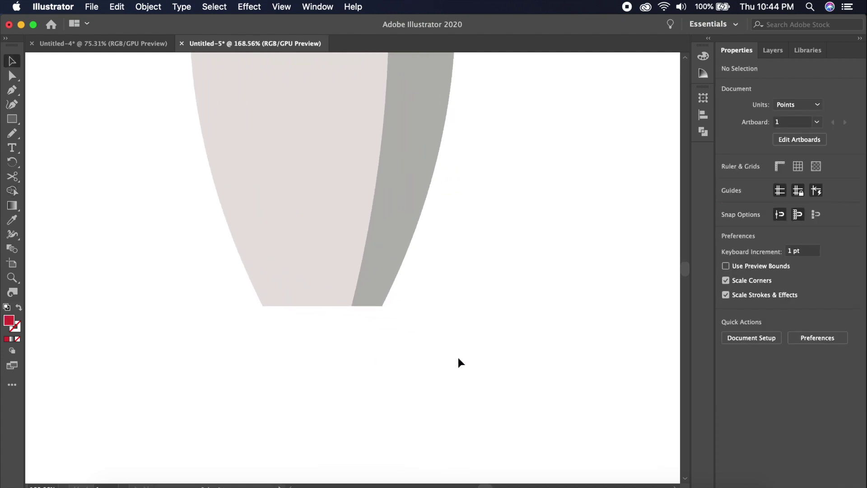
{"action": "key", "text": "m"}
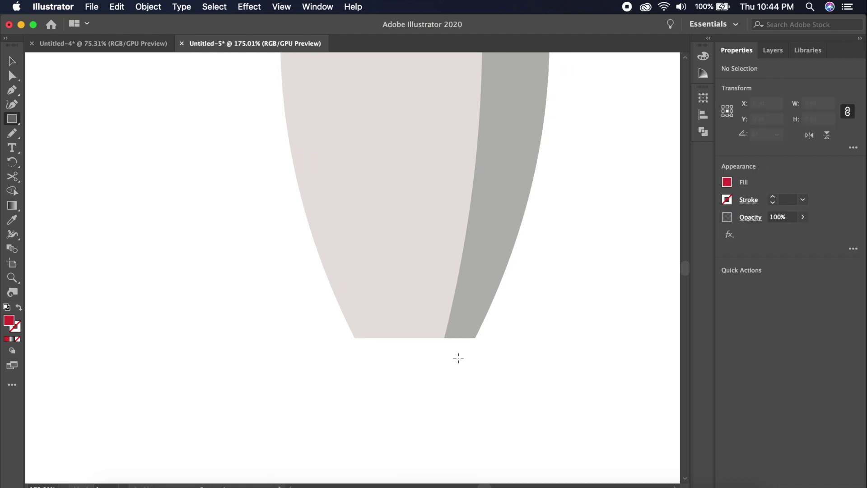
{"action": "left_click_drag", "start_coordinate": [280, 304], "coordinate": [544, 350]}
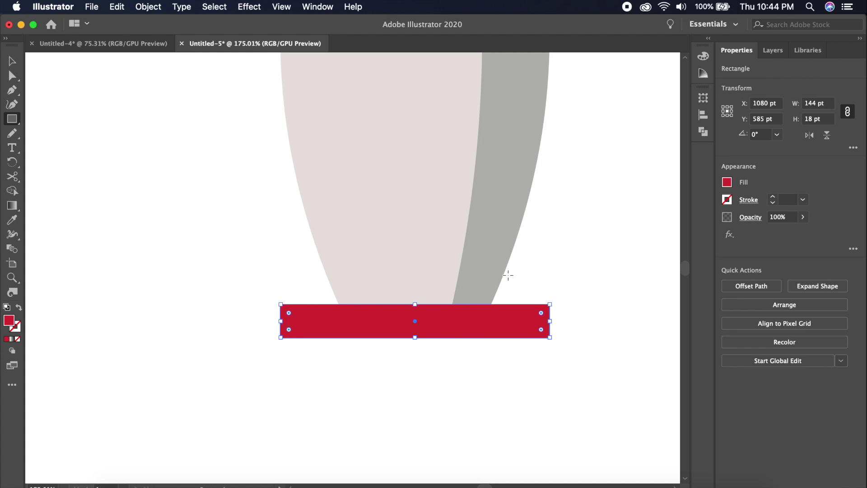
Step: Trim the red base rectangle to the body's outline by removing its two outer corners with the Shape Builder tool
{"action": "key", "text": "v"}
{"action": "left_click", "coordinate": [448, 261], "text": "shift"}
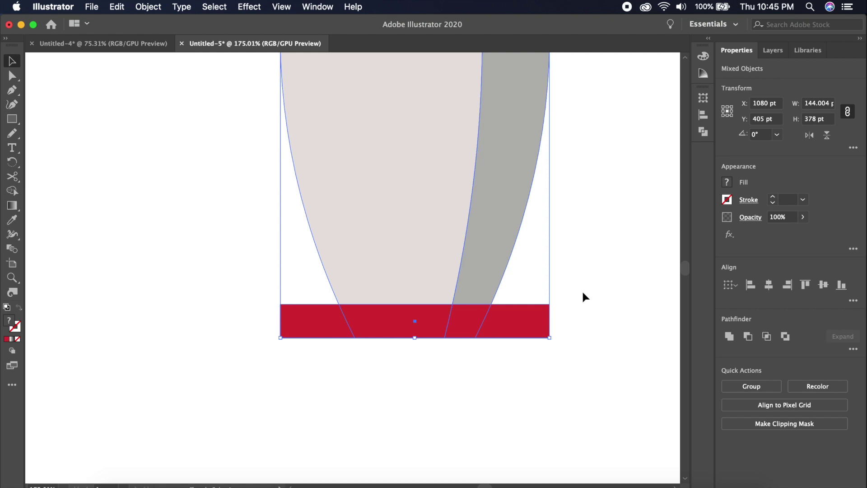
{"action": "key", "text": "shift+m"}
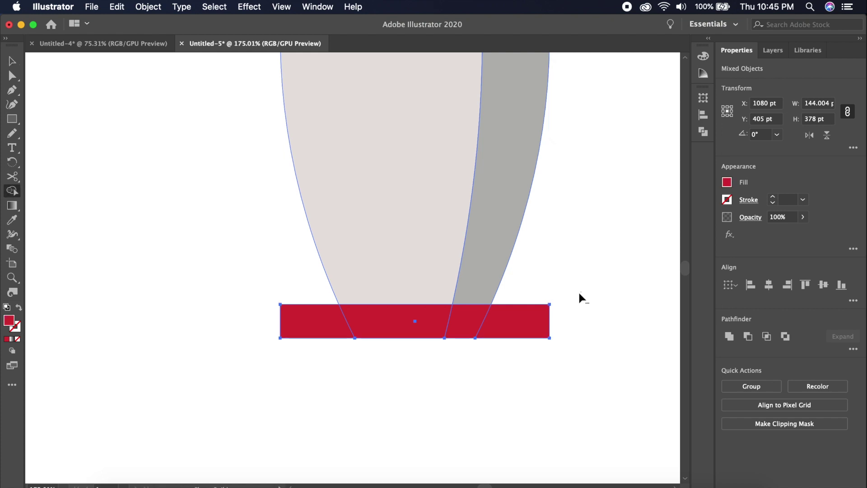
{"action": "left_click", "coordinate": [527, 324], "text": "alt"}
{"action": "left_click_drag", "start_coordinate": [242, 285], "coordinate": [325, 341]}
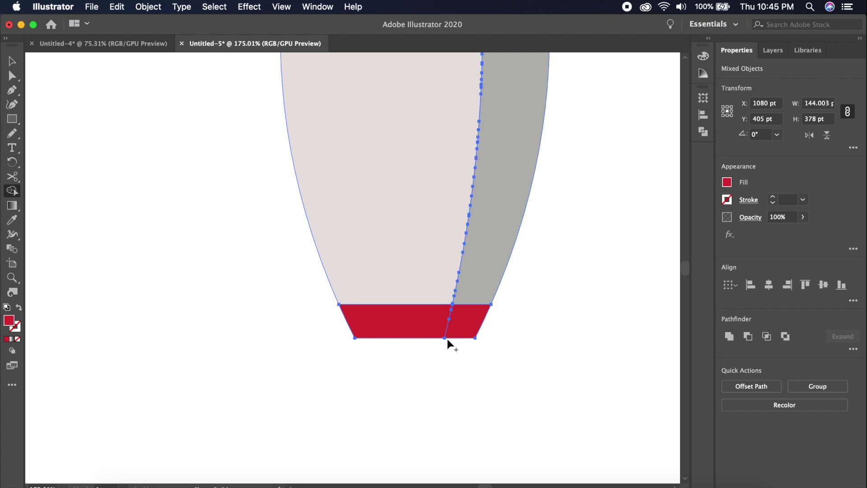
Step: Isolate the base strip's right piece, fill it with the lighter plum palette colour #612f40, and leave isolation mode
{"action": "key", "text": "v"}
{"action": "double_click", "coordinate": [470, 321]}
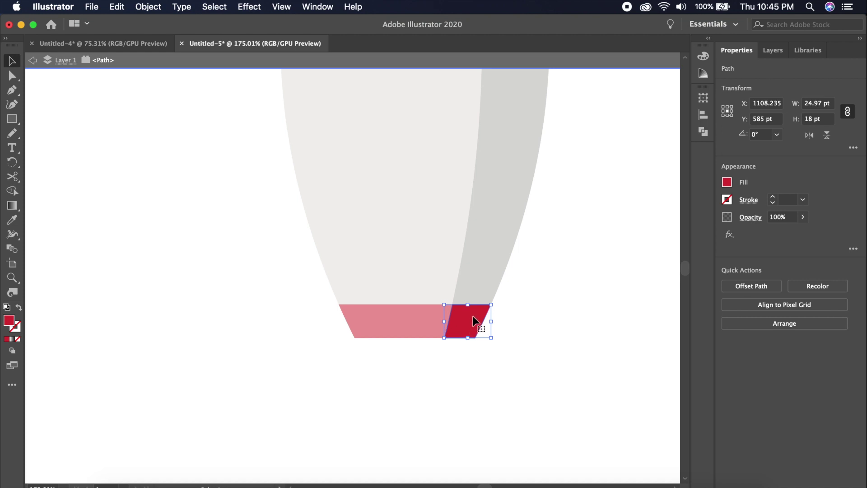
{"action": "scroll", "coordinate": [542, 222], "scroll_direction": "down", "scroll_amount": 8}
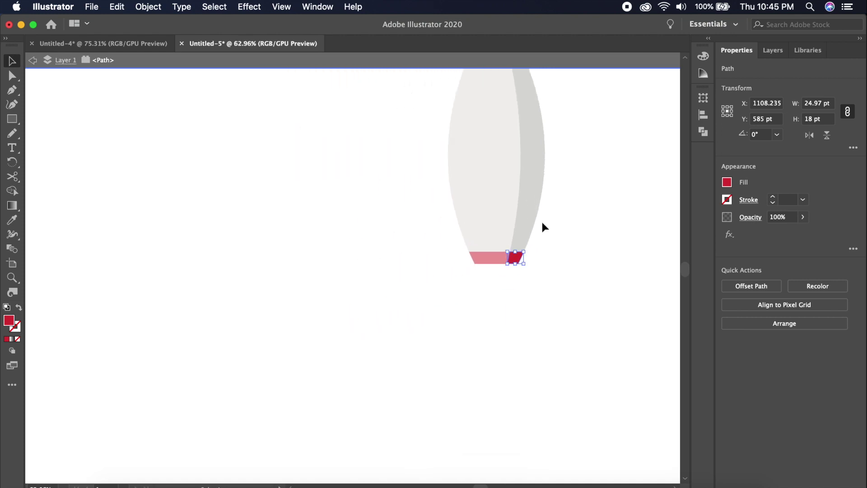
{"action": "scroll", "coordinate": [542, 221], "scroll_direction": "down", "scroll_amount": 5}
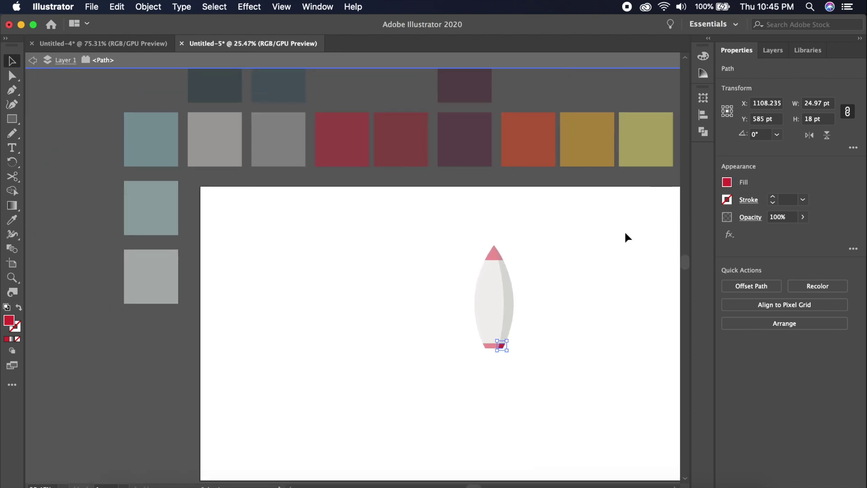
{"action": "key", "text": "i"}
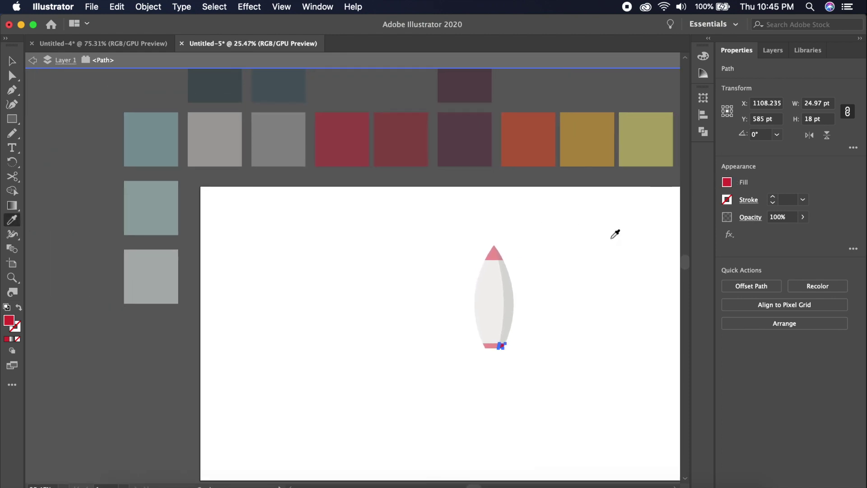
{"action": "left_click", "coordinate": [481, 142]}
{"action": "left_click", "coordinate": [727, 183]}
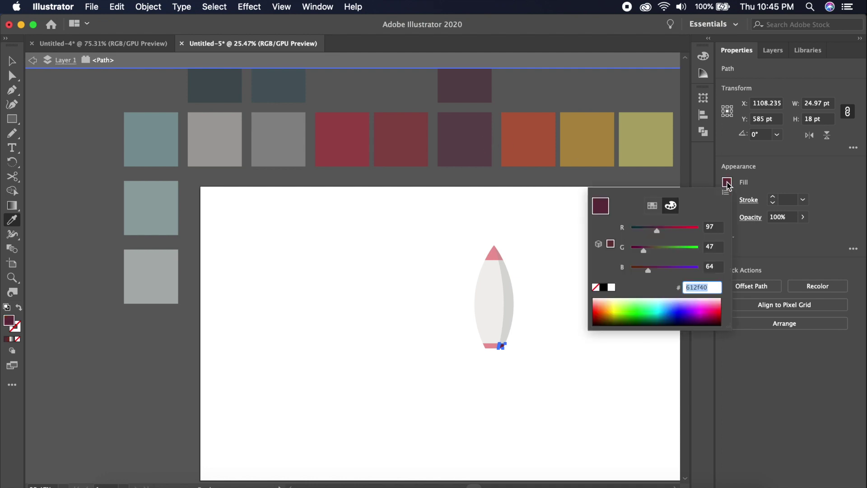
{"action": "left_click", "coordinate": [715, 286]}
{"action": "left_click", "coordinate": [557, 280]}
{"action": "key", "text": "v"}
{"action": "double_click", "coordinate": [535, 335]}
Step: Fill the base strip's left piece with the darker plum palette colour #522a37, and deselect it
{"action": "left_click", "coordinate": [496, 347]}
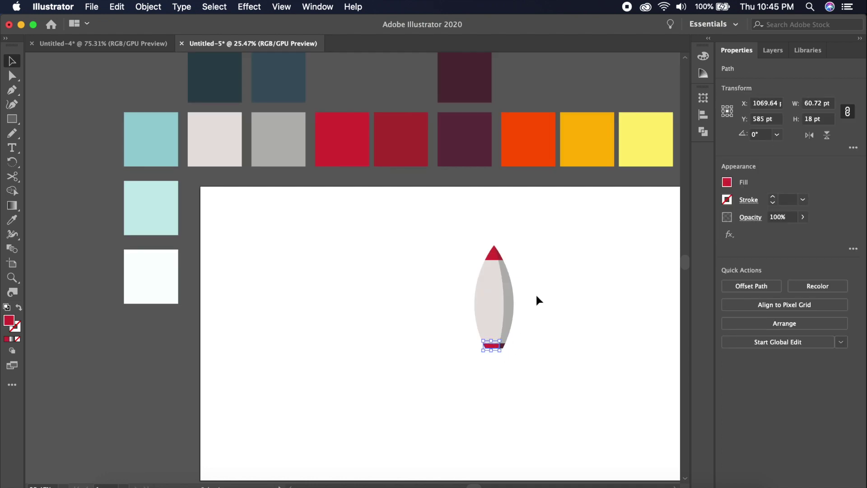
{"action": "key", "text": "i"}
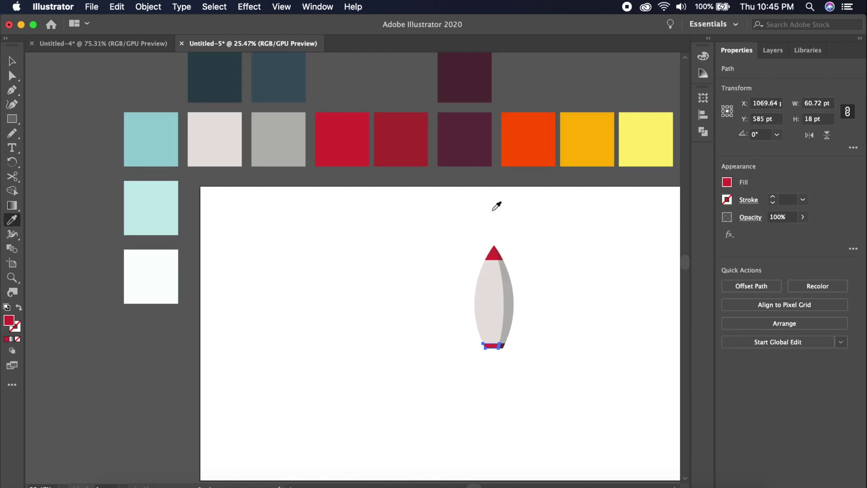
{"action": "left_click", "coordinate": [468, 80]}
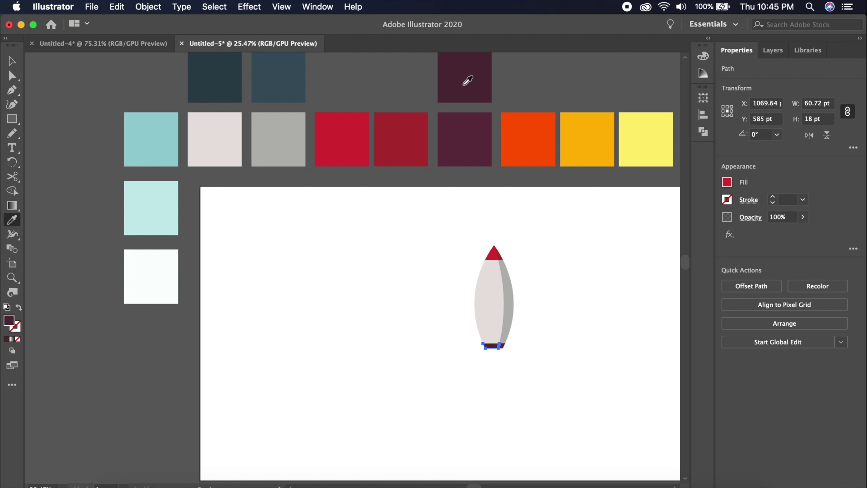
{"action": "left_click", "coordinate": [727, 182]}
{"action": "left_click", "coordinate": [715, 287]}
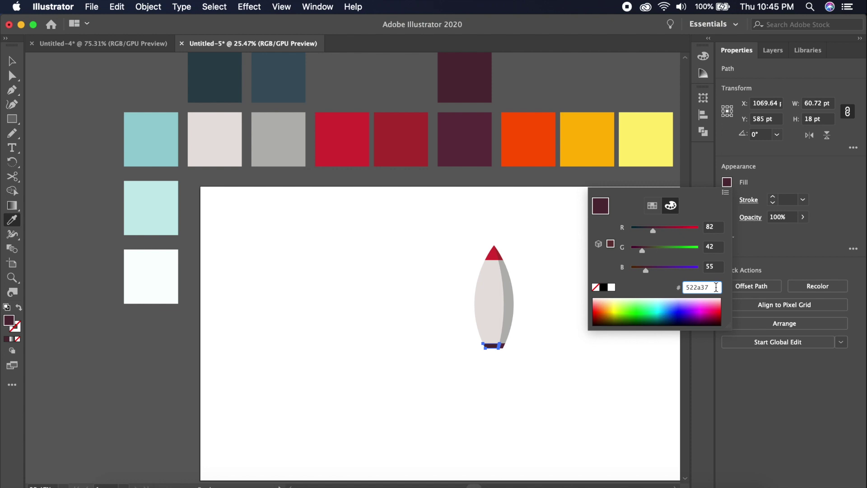
{"action": "key", "text": "Escape"}
{"action": "key", "text": "v"}
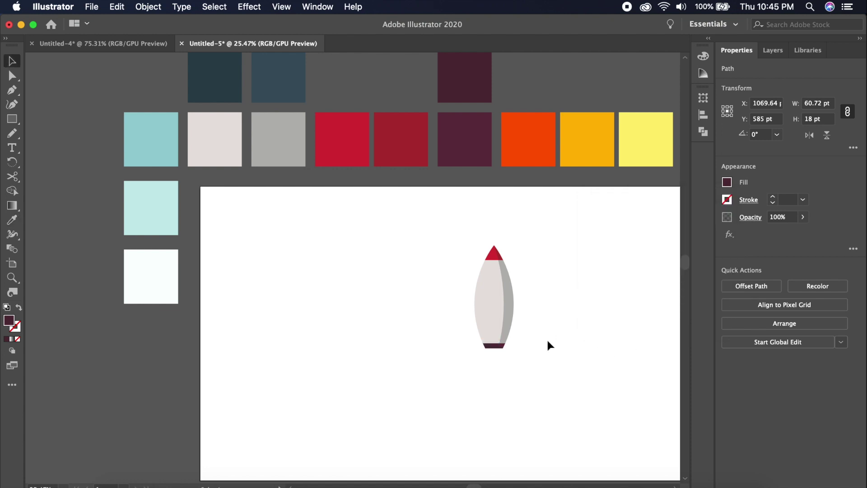
{"action": "left_click", "coordinate": [548, 345]}
Step: Copy the base strip's right piece's fill code #612f40, then refill that piece with the left piece's darker plum #522a37
{"action": "scroll", "coordinate": [548, 345], "scroll_direction": "up", "scroll_amount": 6}
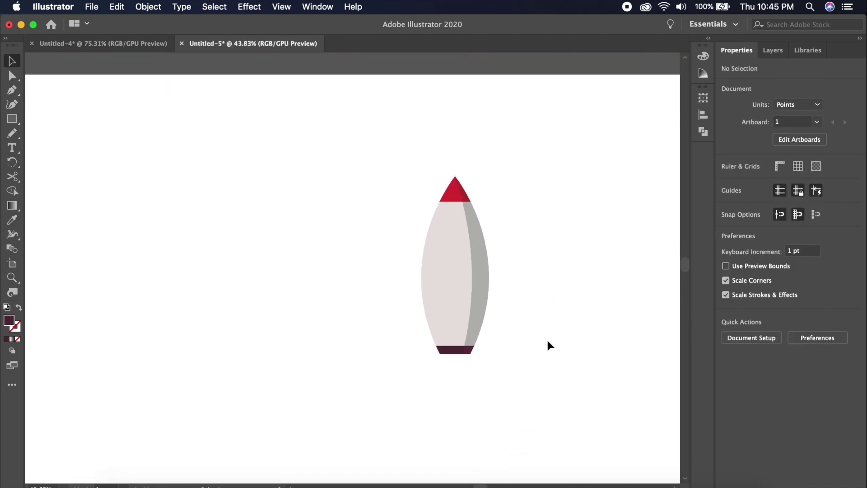
{"action": "scroll", "coordinate": [548, 345], "scroll_direction": "up", "scroll_amount": 1}
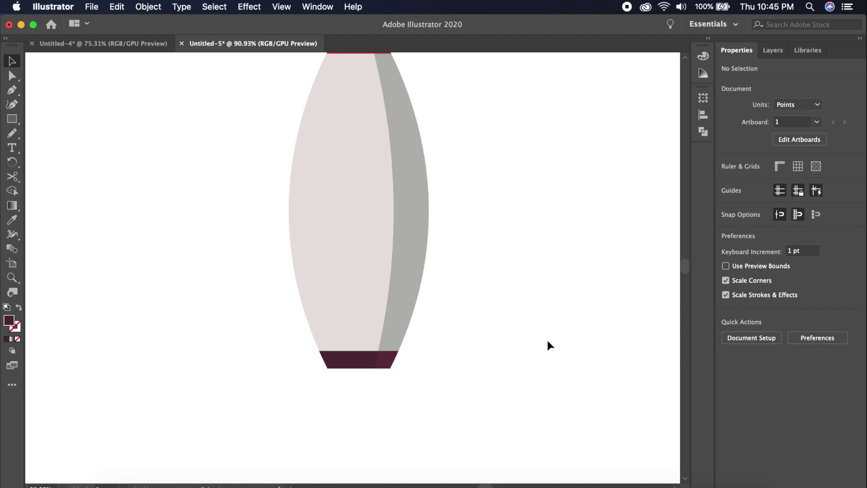
{"action": "scroll", "coordinate": [548, 344], "scroll_direction": "left", "scroll_amount": 2}
{"action": "left_click", "coordinate": [435, 365]}
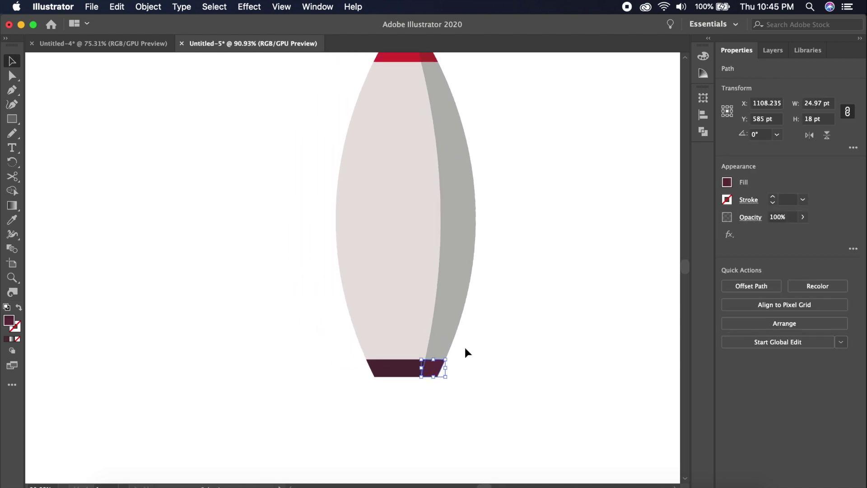
{"action": "left_click", "coordinate": [727, 182]}
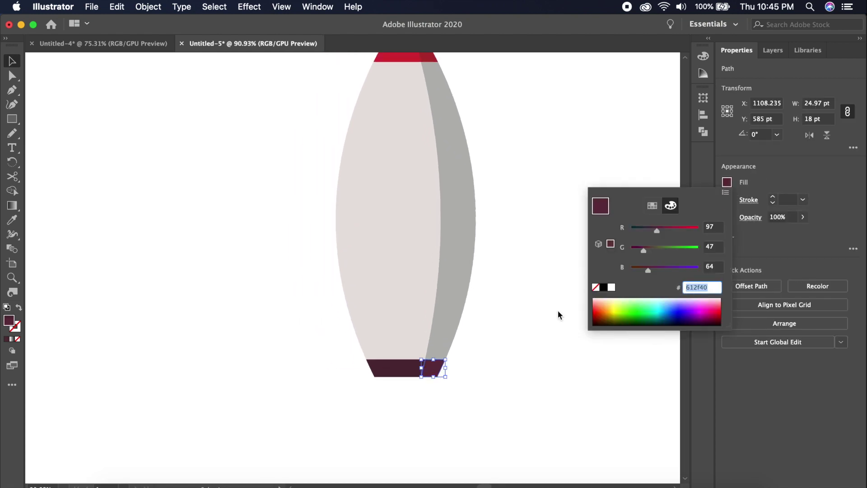
{"action": "left_click", "coordinate": [418, 403]}
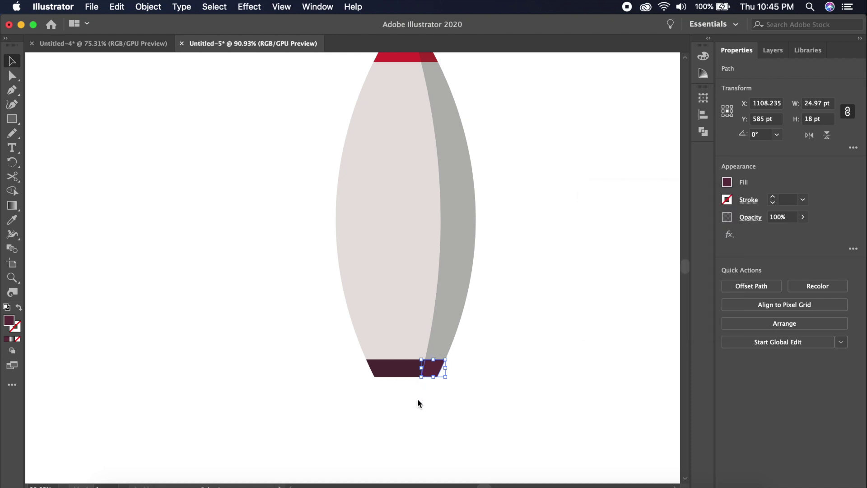
{"action": "key", "text": "i"}
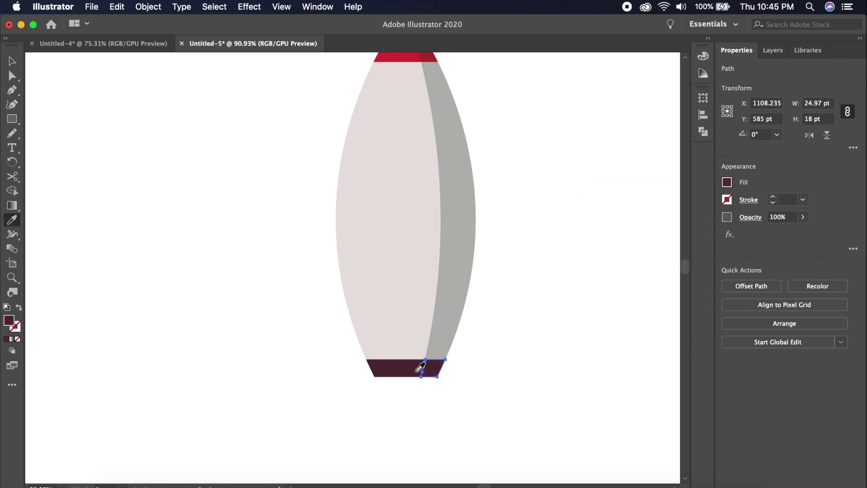
{"action": "key", "text": "v"}
{"action": "left_click", "coordinate": [500, 358]}
Step: Fill the base strip's left piece with the lighter plum #612f40, and deselect it
{"action": "left_click", "coordinate": [402, 368]}
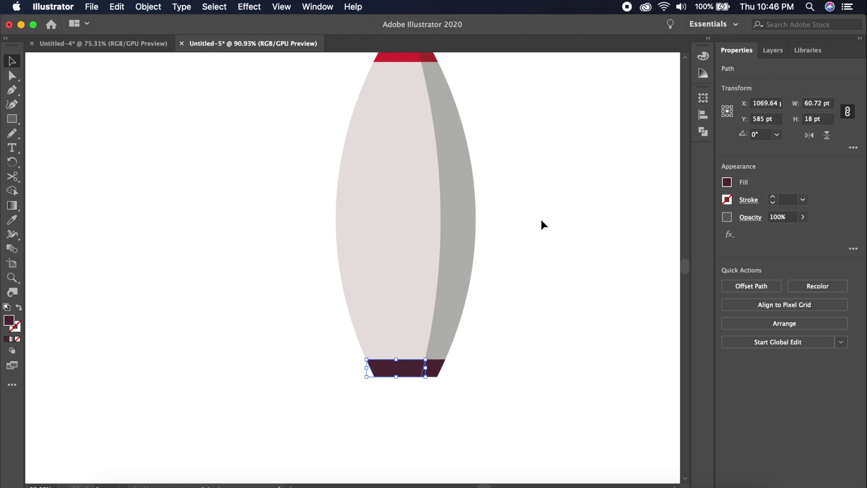
{"action": "scroll", "coordinate": [541, 220], "scroll_direction": "down", "scroll_amount": 3}
{"action": "scroll", "coordinate": [541, 220], "scroll_direction": "down", "scroll_amount": 2}
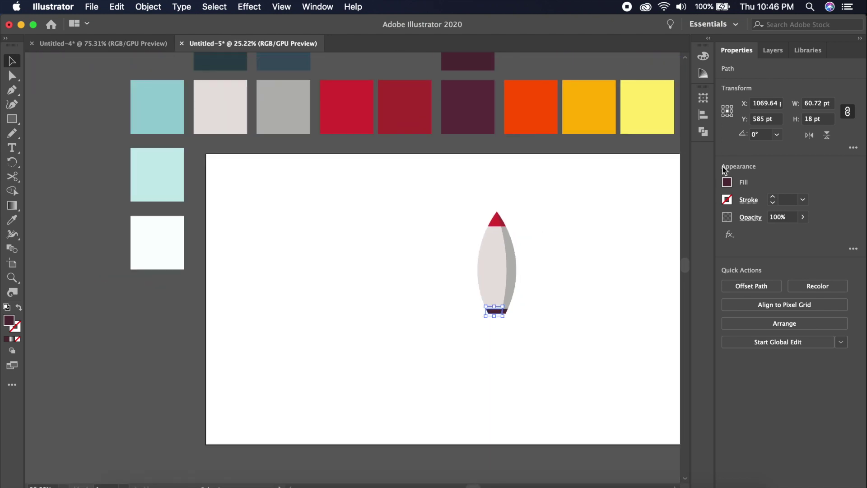
{"action": "left_click", "coordinate": [727, 182]}
{"action": "key", "text": "Escape"}
{"action": "key", "text": "i"}
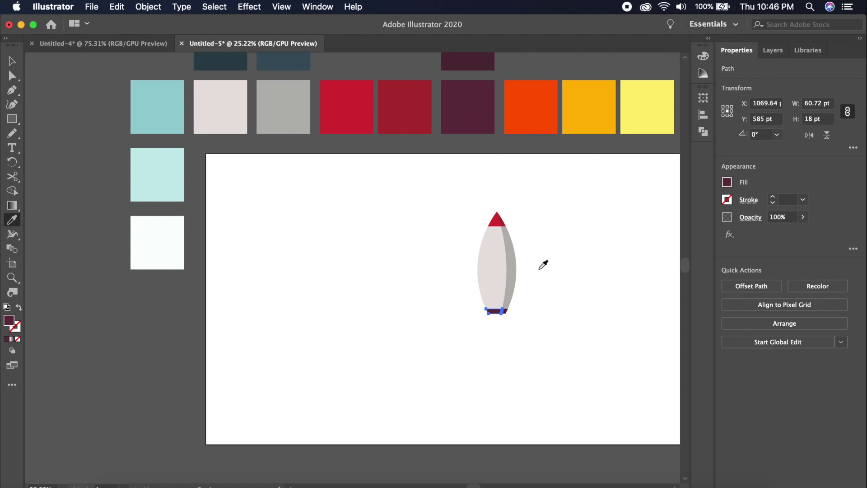
{"action": "key", "text": "v"}
{"action": "left_click", "coordinate": [545, 299]}
{"action": "scroll", "coordinate": [545, 299], "scroll_direction": "up", "scroll_amount": 4}
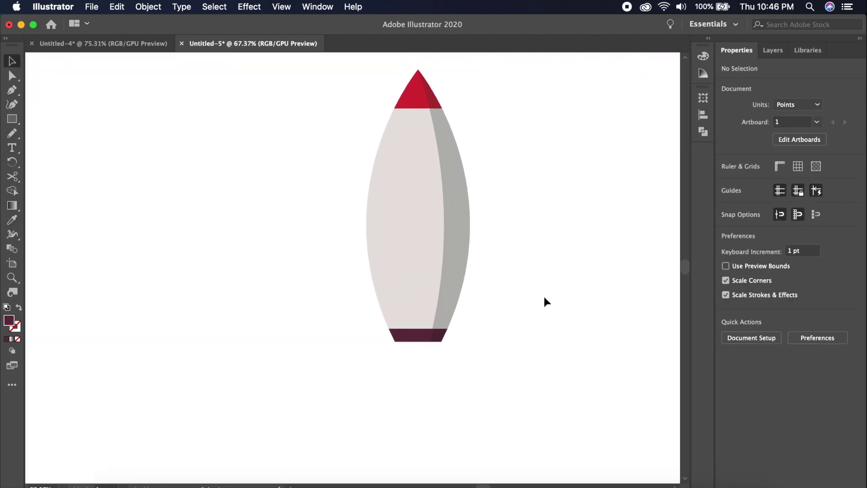
{"action": "scroll", "coordinate": [545, 299], "scroll_direction": "down", "scroll_amount": 2}
{"action": "scroll", "coordinate": [544, 298], "scroll_direction": "down", "scroll_amount": 2}
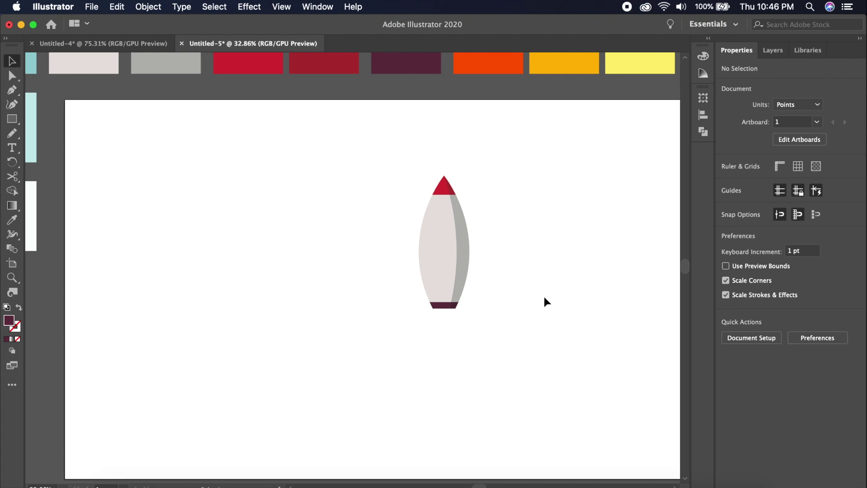
{"action": "scroll", "coordinate": [544, 298], "scroll_direction": "up", "scroll_amount": 3}
{"action": "scroll", "coordinate": [545, 298], "scroll_direction": "right", "scroll_amount": 1}
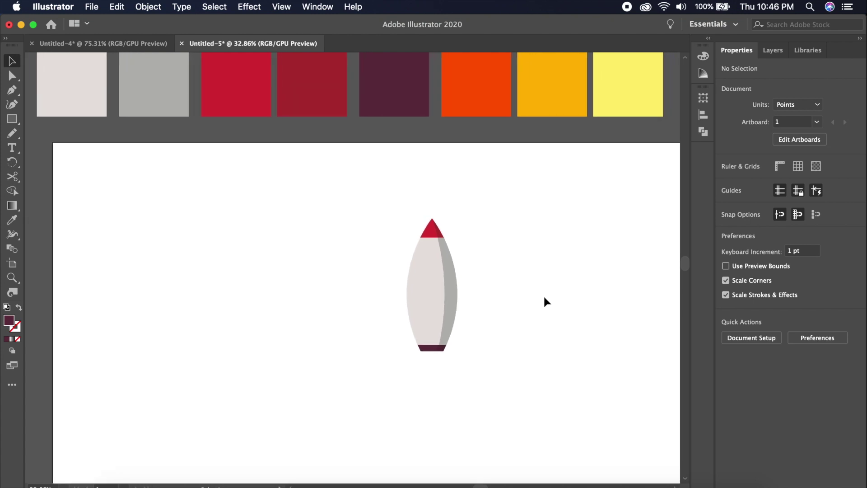
{"action": "scroll", "coordinate": [544, 298], "scroll_direction": "up", "scroll_amount": 1}
{"action": "scroll", "coordinate": [544, 298], "scroll_direction": "left", "scroll_amount": 1}
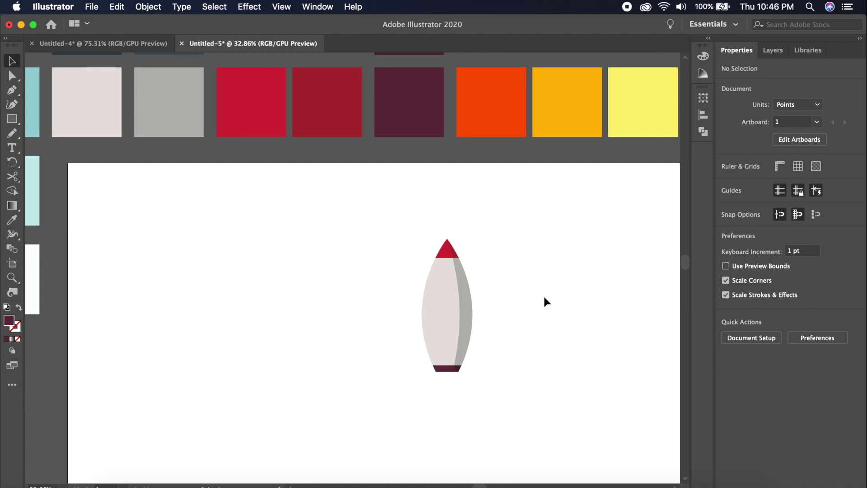
{"action": "scroll", "coordinate": [544, 298], "scroll_direction": "up", "scroll_amount": 3}
{"action": "scroll", "coordinate": [544, 298], "scroll_direction": "down", "scroll_amount": 3}
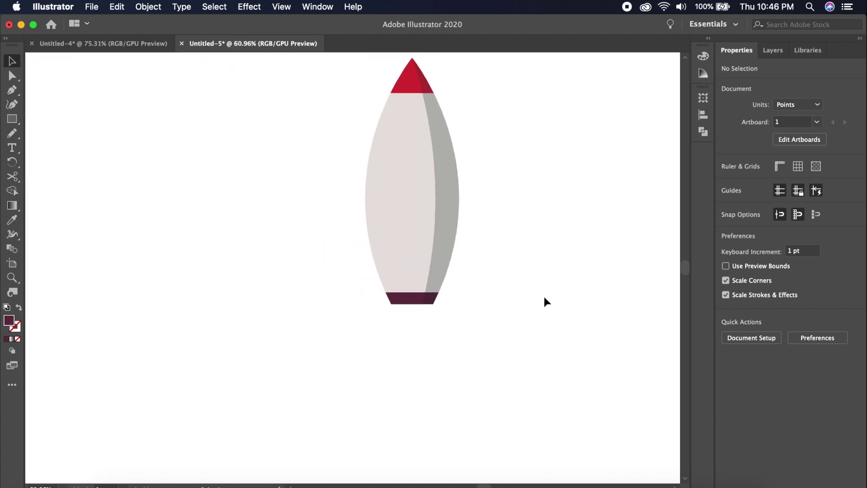
Step: Show the grid and draw a closed, curved flame shape with the Pen tool under the base strip, about 91 by 162 pt, pointing down
{"action": "scroll", "coordinate": [544, 298], "scroll_direction": "up", "scroll_amount": 2}
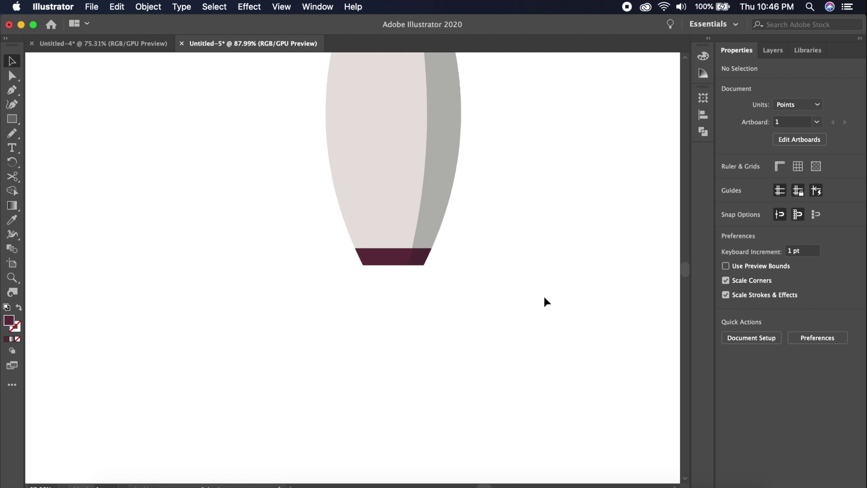
{"action": "key", "text": "super+apostrophe"}
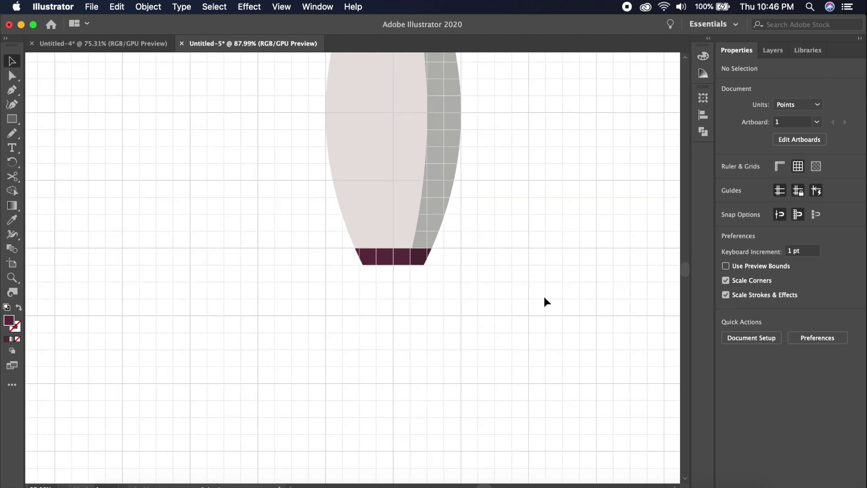
{"action": "key", "text": "p"}
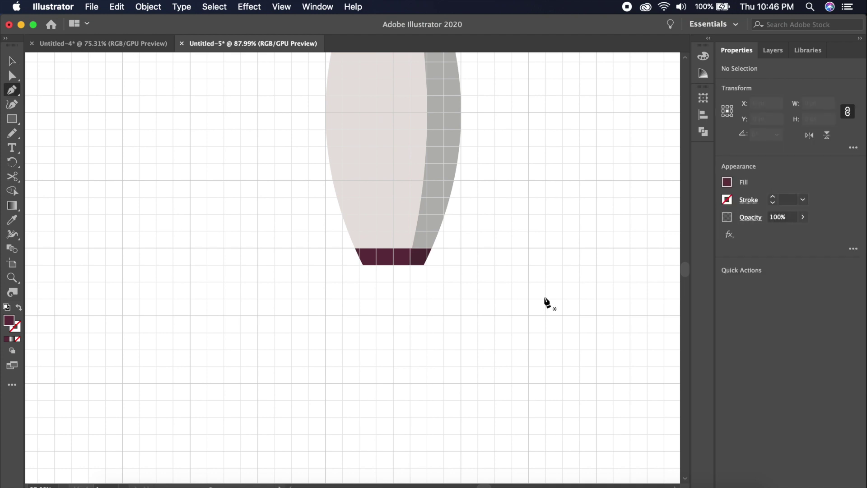
{"action": "left_click", "coordinate": [360, 265]}
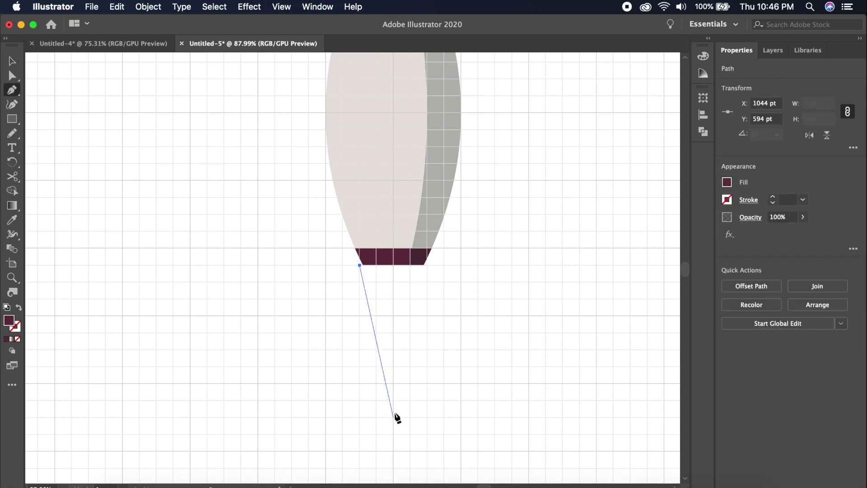
{"action": "left_click_drag", "start_coordinate": [393, 417], "coordinate": [456, 403]}
{"action": "left_click", "coordinate": [393, 329]}
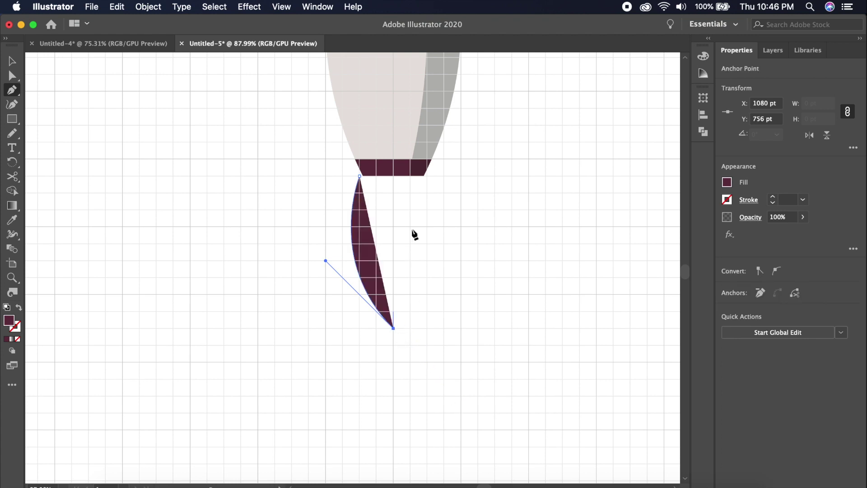
{"action": "left_click_drag", "start_coordinate": [425, 176], "coordinate": [402, 95]}
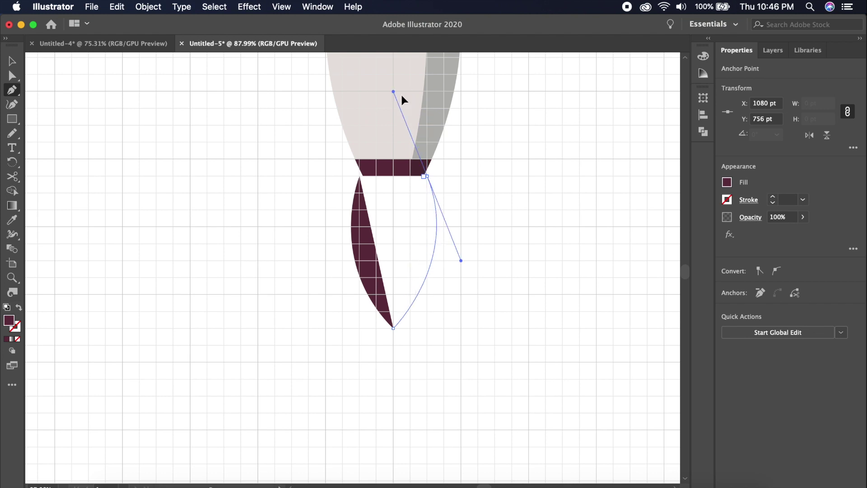
{"action": "left_click_drag", "start_coordinate": [402, 95], "coordinate": [402, 95]}
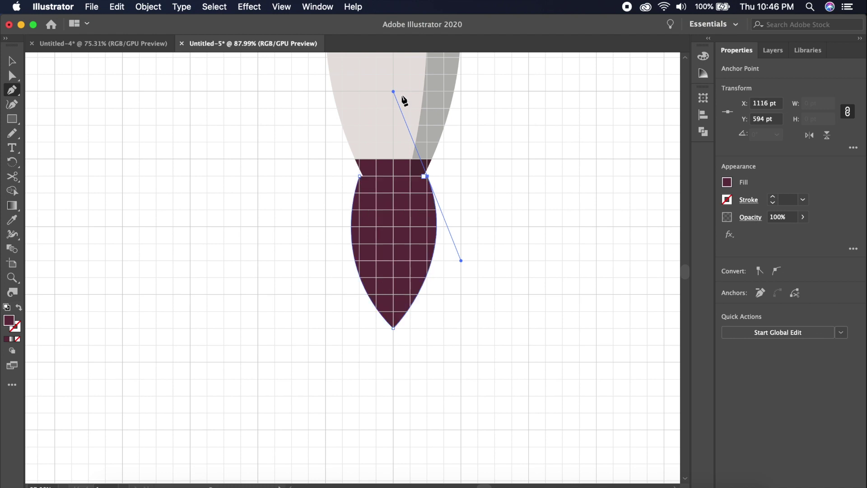
{"action": "left_click", "coordinate": [427, 176]}
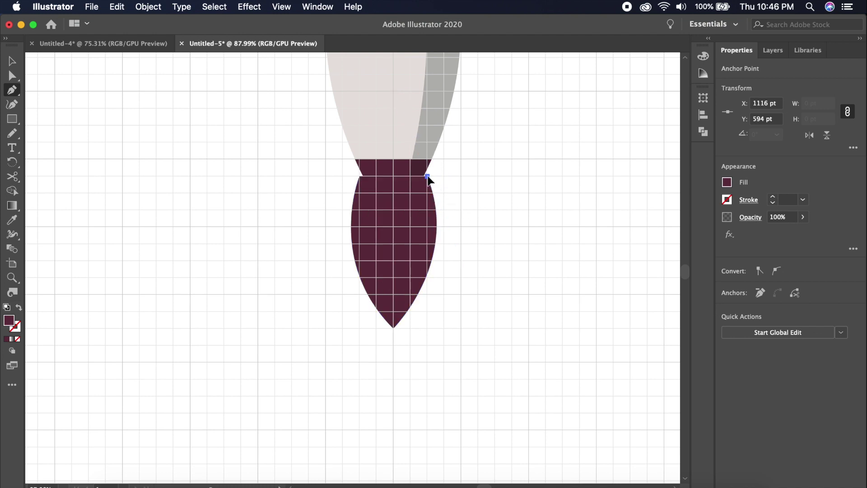
{"action": "left_click", "coordinate": [361, 177]}
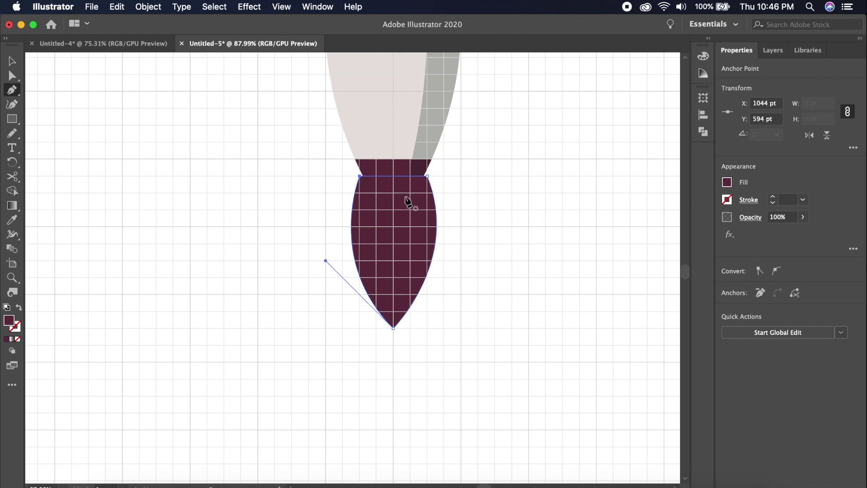
{"action": "key", "text": "v"}
Step: Try stretching the flame shape further downward and view it without the grid, then undo the stretch
{"action": "left_click", "coordinate": [475, 267]}
{"action": "left_click", "coordinate": [402, 261]}
{"action": "left_click_drag", "start_coordinate": [393, 329], "coordinate": [395, 406]}
{"action": "left_click", "coordinate": [484, 307]}
{"action": "key", "text": "super+apostrophe"}
{"action": "scroll", "coordinate": [484, 308], "scroll_direction": "down", "scroll_amount": 2}
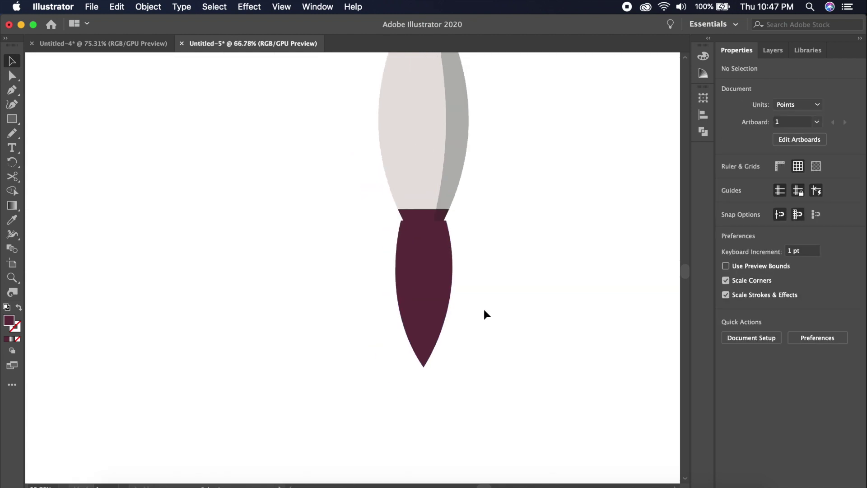
{"action": "scroll", "coordinate": [484, 311], "scroll_direction": "down", "scroll_amount": 3}
{"action": "scroll", "coordinate": [484, 311], "scroll_direction": "down", "scroll_amount": 1}
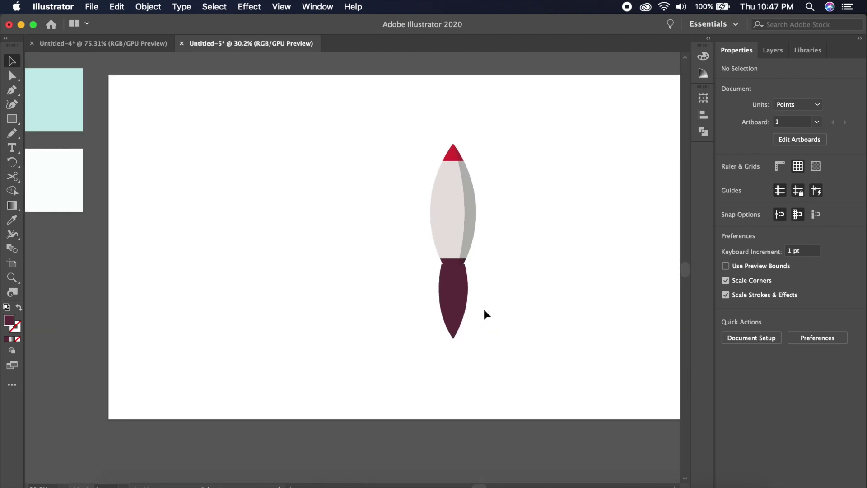
{"action": "scroll", "coordinate": [483, 308], "scroll_direction": "up", "scroll_amount": 1}
{"action": "key", "text": "super+apostrophe"}
{"action": "key", "text": "super+z"}
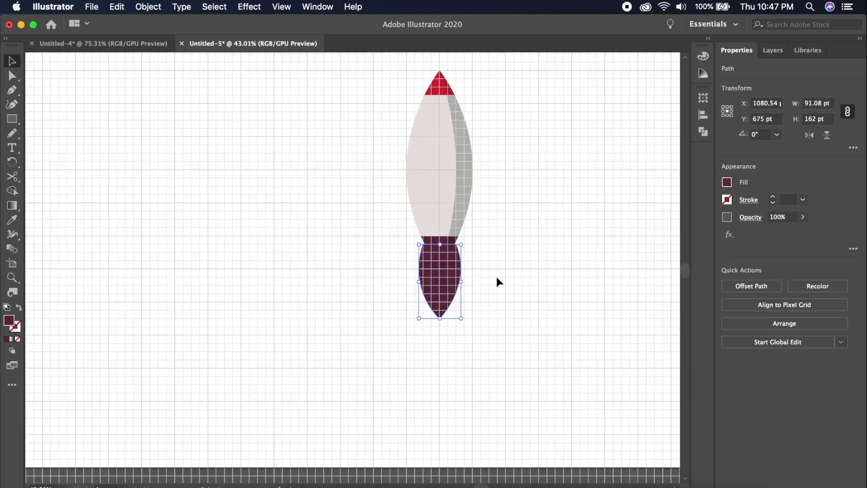
Step: Hide the grid and fill the flame shape with the orange palette colour #ff5800, undoing any accidental refill
{"action": "left_click", "coordinate": [497, 278]}
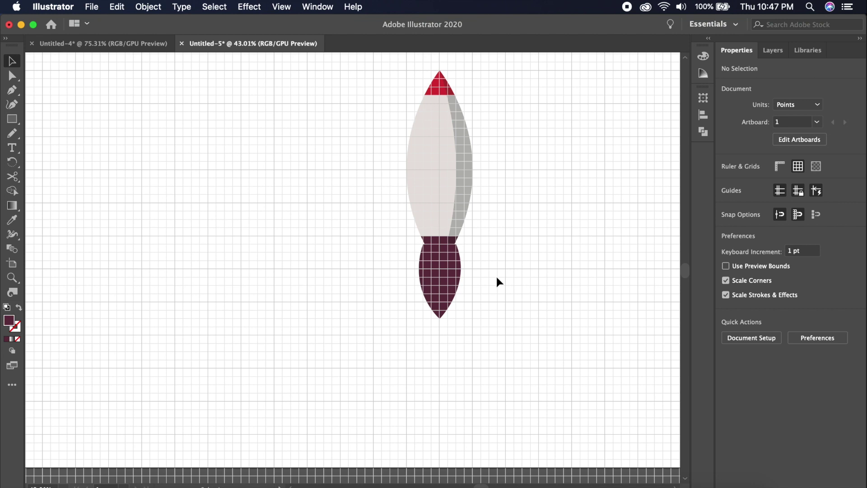
{"action": "key", "text": "super+apostrophe"}
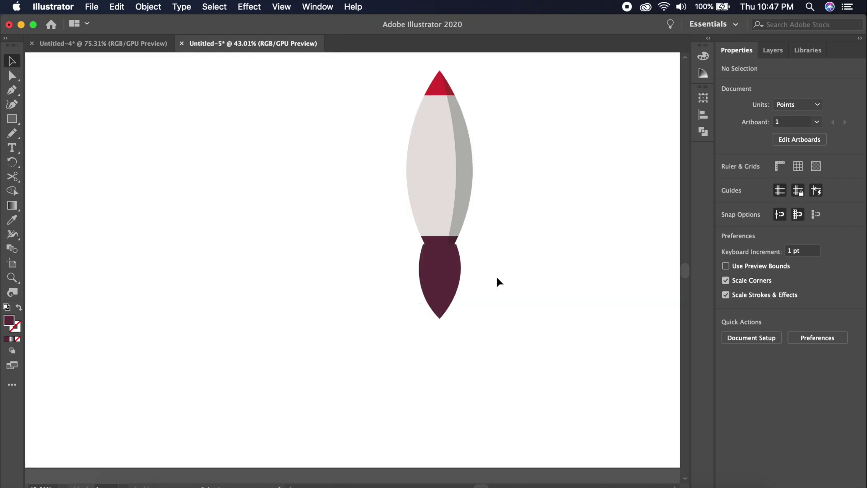
{"action": "scroll", "coordinate": [497, 278], "scroll_direction": "right", "scroll_amount": 2}
{"action": "scroll", "coordinate": [496, 277], "scroll_direction": "down", "scroll_amount": 4}
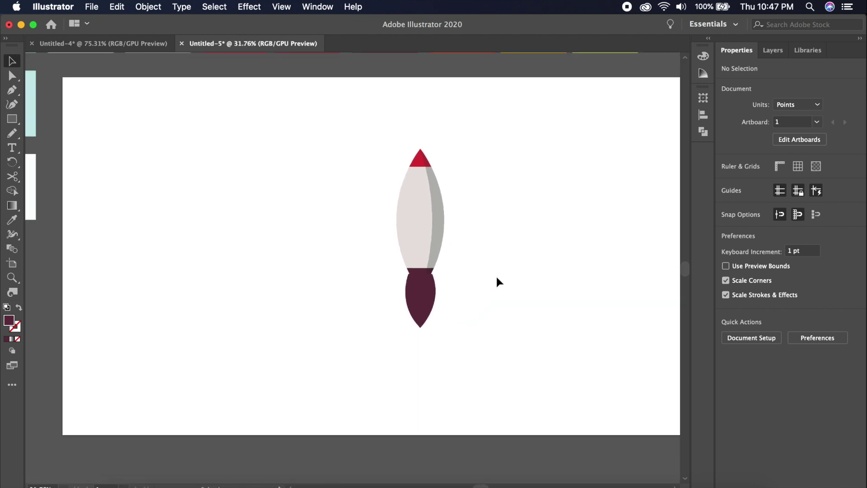
{"action": "scroll", "coordinate": [470, 298], "scroll_direction": "up", "scroll_amount": 1}
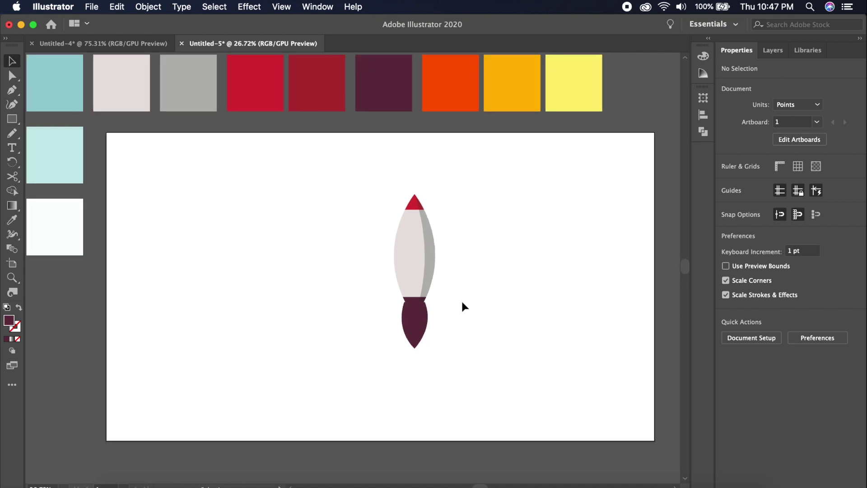
{"action": "left_click", "coordinate": [421, 332]}
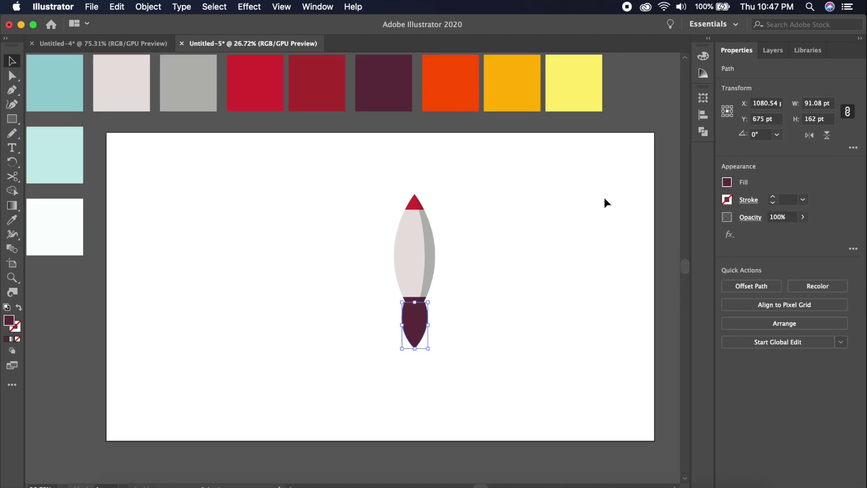
{"action": "key", "text": "i"}
{"action": "left_click", "coordinate": [459, 84]}
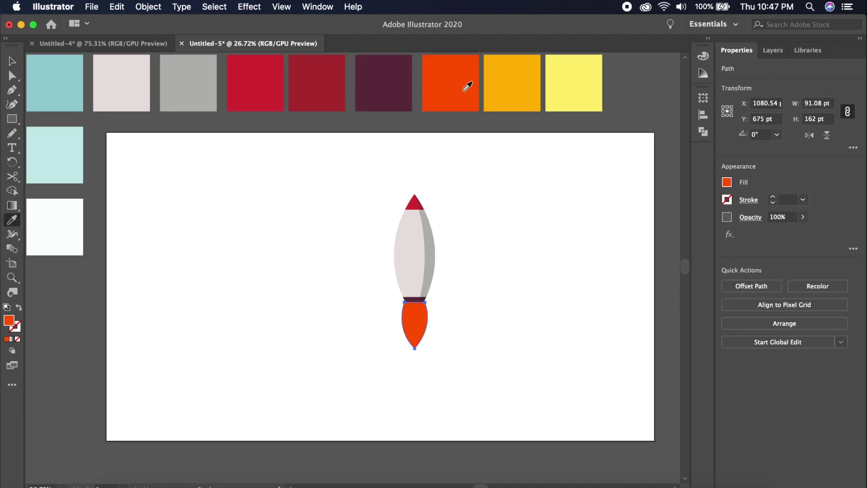
{"action": "left_click", "coordinate": [727, 183]}
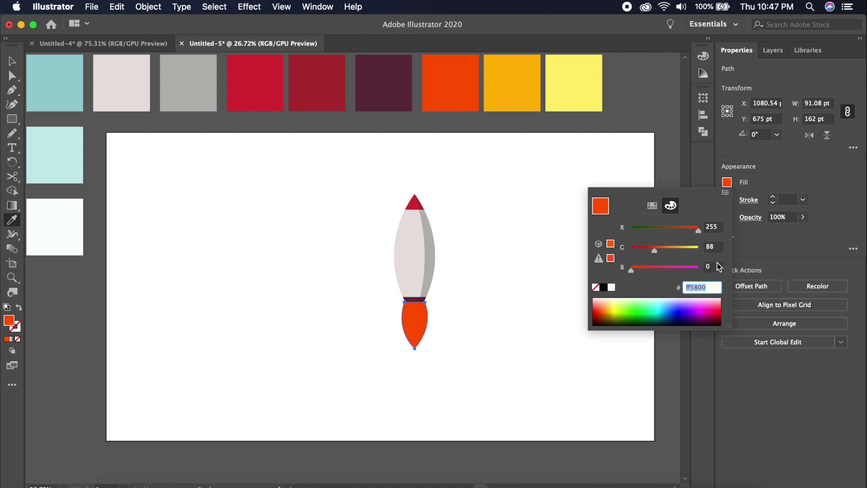
{"action": "left_click", "coordinate": [714, 288]}
{"action": "left_click", "coordinate": [496, 280]}
{"action": "left_click", "coordinate": [495, 280]}
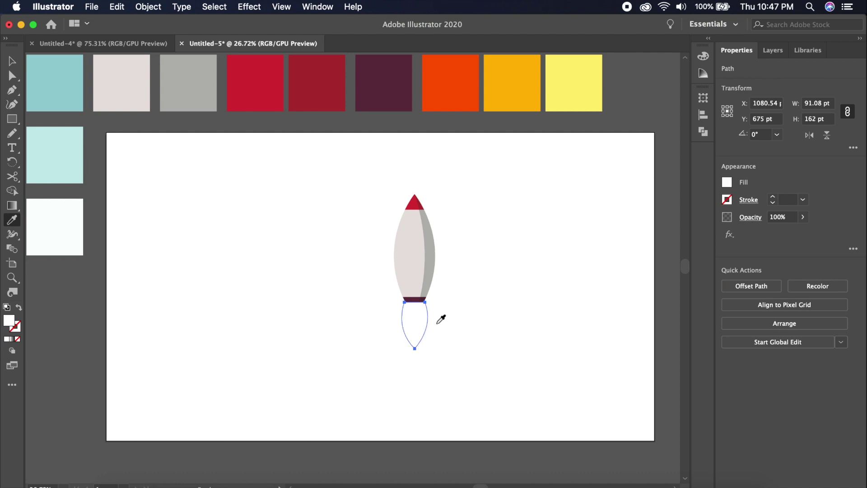
{"action": "key", "text": "super+z"}
{"action": "key", "text": "v"}
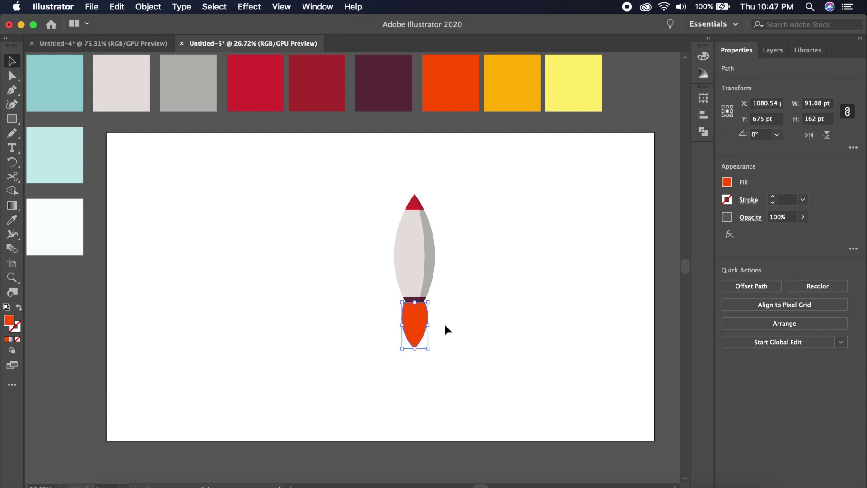
Step: Try placing a duplicate of the orange flame beside the original, then undo it
{"action": "scroll", "coordinate": [443, 322], "scroll_direction": "up", "scroll_amount": 5}
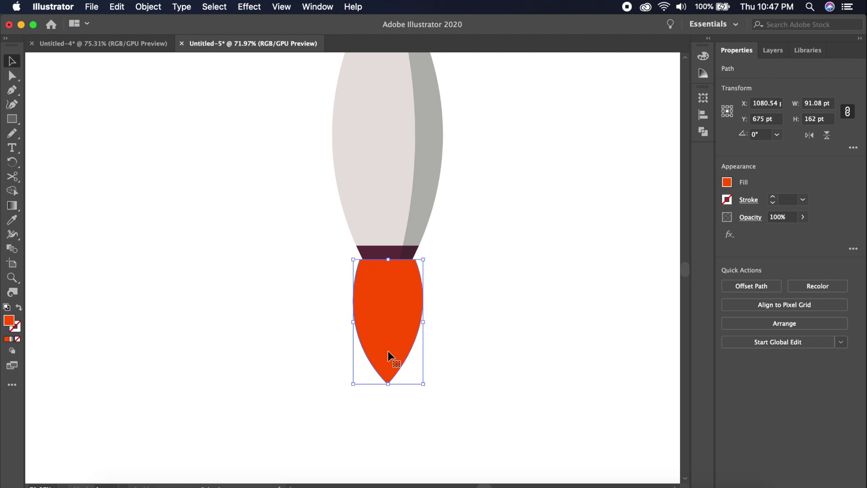
{"action": "key", "text": "a"}
{"action": "key", "text": "v"}
{"action": "left_click_drag", "start_coordinate": [386, 305], "coordinate": [462, 307]}
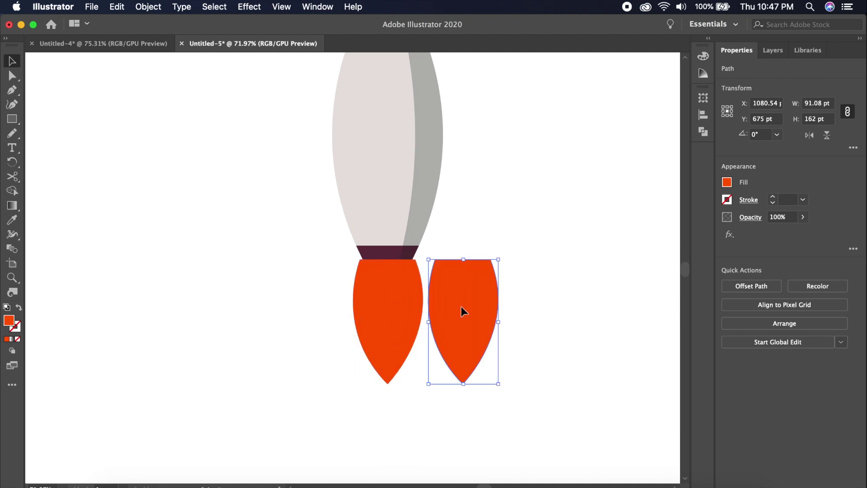
{"action": "key", "text": "super+z"}
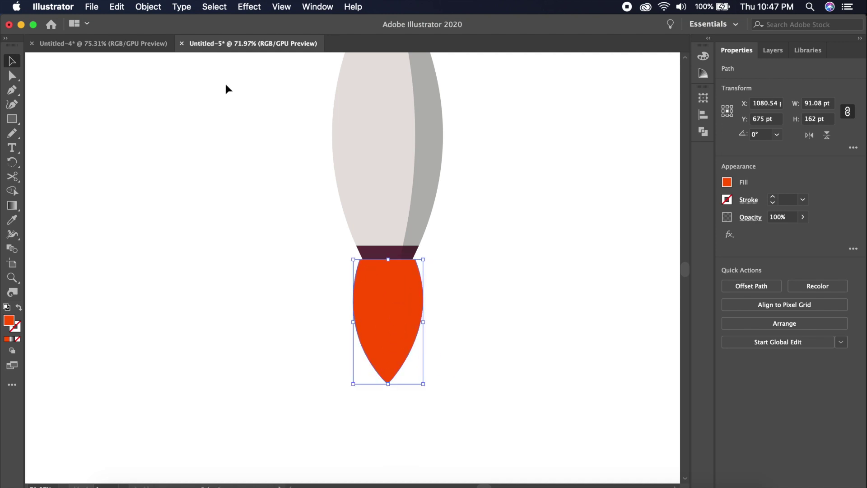
Step: Paste a copy of the orange flame in place and shrink it to 72 by 108 pt, keeping its upper edge at the base strip
{"action": "left_click", "coordinate": [117, 7]}
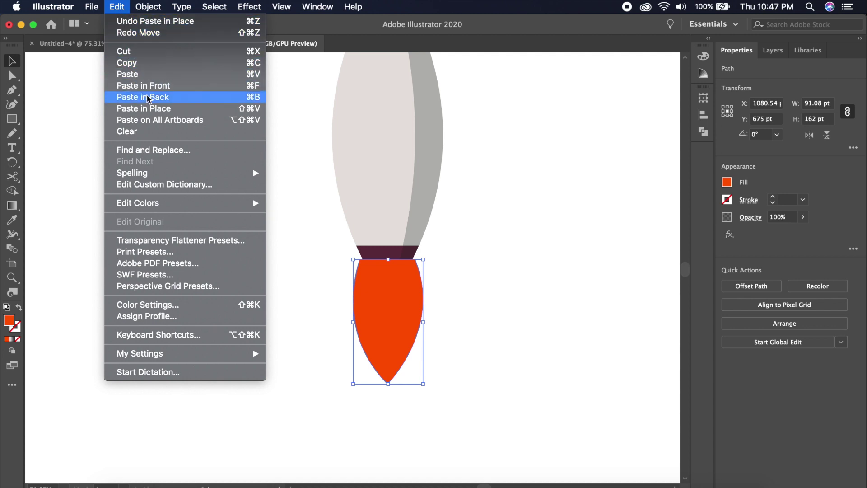
{"action": "left_click", "coordinate": [471, 346]}
{"action": "scroll", "coordinate": [380, 324], "scroll_direction": "up", "scroll_amount": 5}
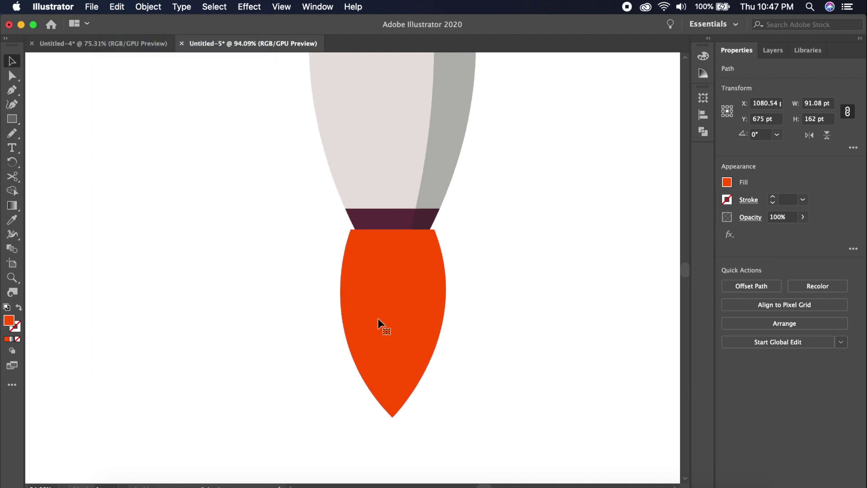
{"action": "left_click_drag", "start_coordinate": [398, 436], "coordinate": [402, 362]}
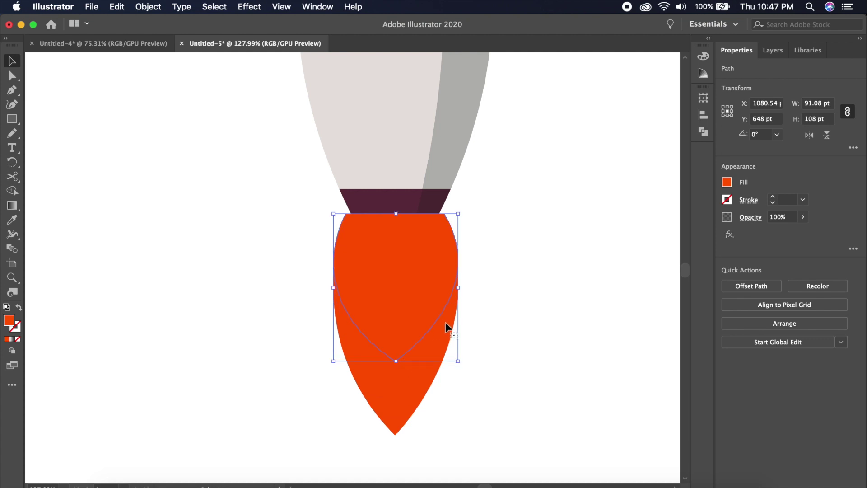
{"action": "mouse_move", "coordinate": [458, 287]}
{"action": "left_mouse_down"}
{"action": "mouse_move", "coordinate": [469, 287]}
{"action": "mouse_move", "coordinate": [446, 288]}
{"action": "left_mouse_up"}
{"action": "left_click_drag", "start_coordinate": [334, 289], "coordinate": [355, 288]}
{"action": "left_click", "coordinate": [519, 270]}
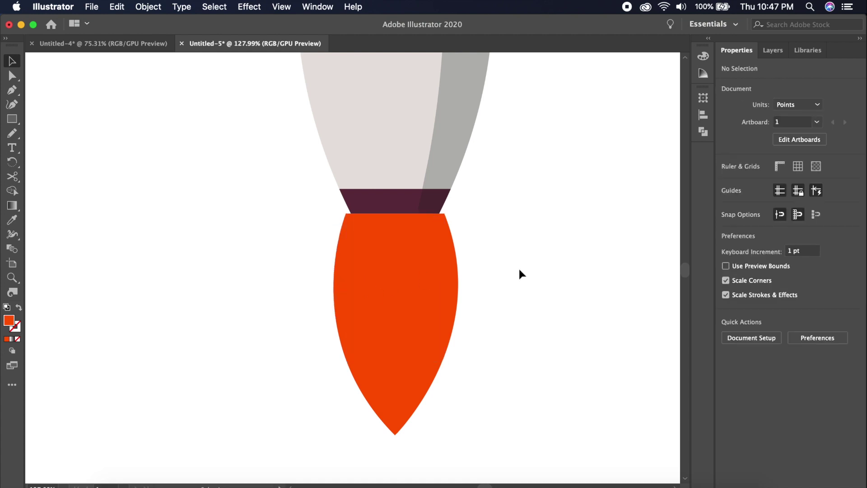
Step: Fill the smaller inner flame with the amber palette colour #ffb600, and deselect it
{"action": "left_click", "coordinate": [397, 287]}
{"action": "scroll", "coordinate": [549, 203], "scroll_direction": "down", "scroll_amount": 5}
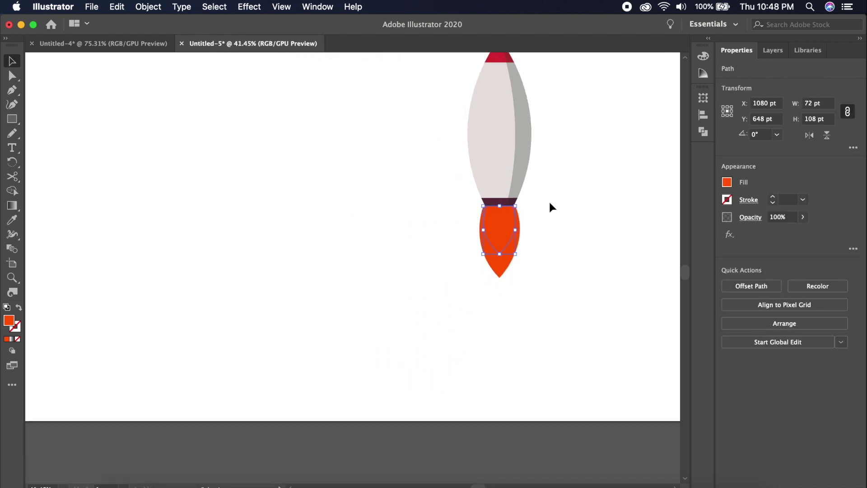
{"action": "scroll", "coordinate": [549, 203], "scroll_direction": "down", "scroll_amount": 4}
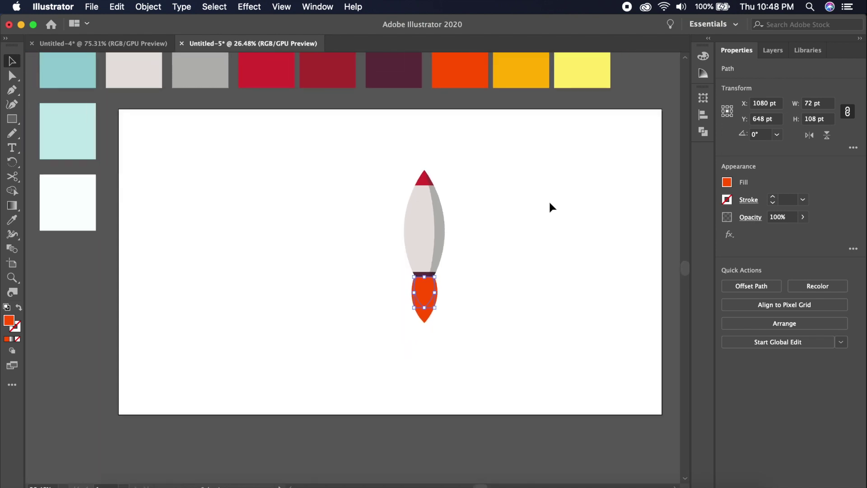
{"action": "scroll", "coordinate": [549, 203], "scroll_direction": "up", "scroll_amount": 3}
{"action": "key", "text": "i"}
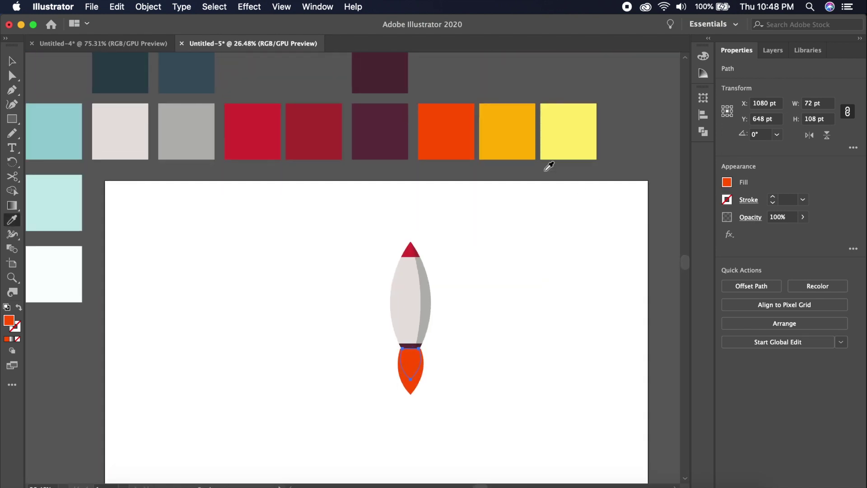
{"action": "left_click", "coordinate": [523, 137]}
{"action": "left_click", "coordinate": [727, 182]}
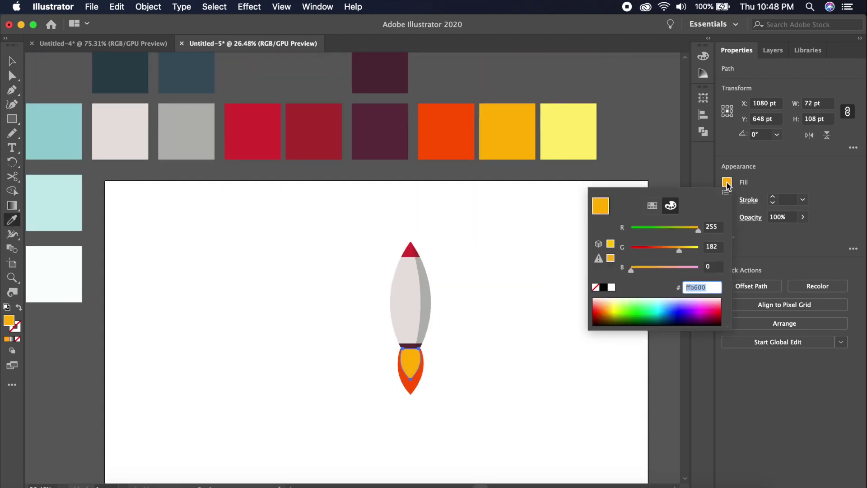
{"action": "left_click", "coordinate": [711, 287]}
{"action": "left_click", "coordinate": [522, 330]}
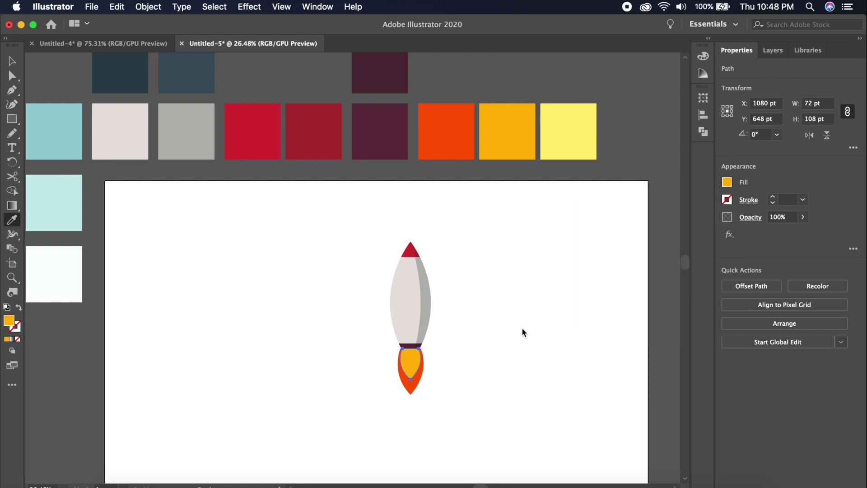
{"action": "key", "text": "v"}
{"action": "left_click", "coordinate": [483, 346]}
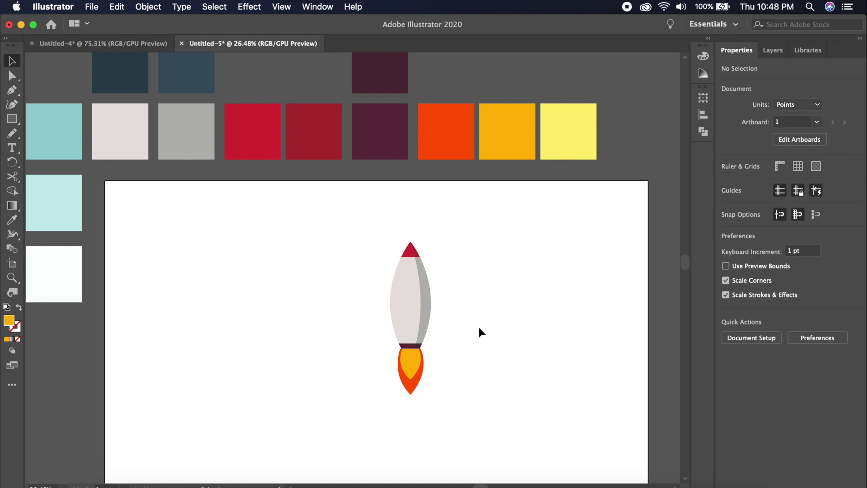
{"action": "scroll", "coordinate": [477, 325], "scroll_direction": "up", "scroll_amount": 2}
{"action": "scroll", "coordinate": [479, 328], "scroll_direction": "up", "scroll_amount": 4}
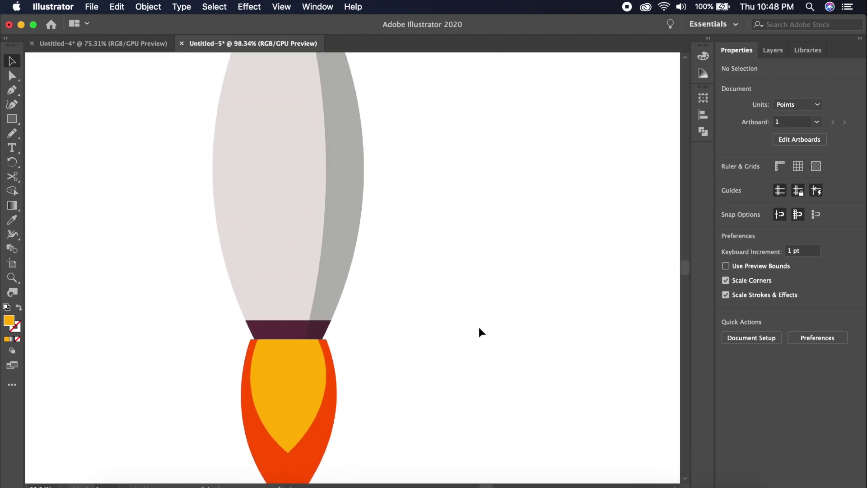
Step: Paste a copy of the amber flame in place and shrink it to 36 by 72 pt, keeping its upper edge at the base strip
{"action": "left_click", "coordinate": [348, 336]}
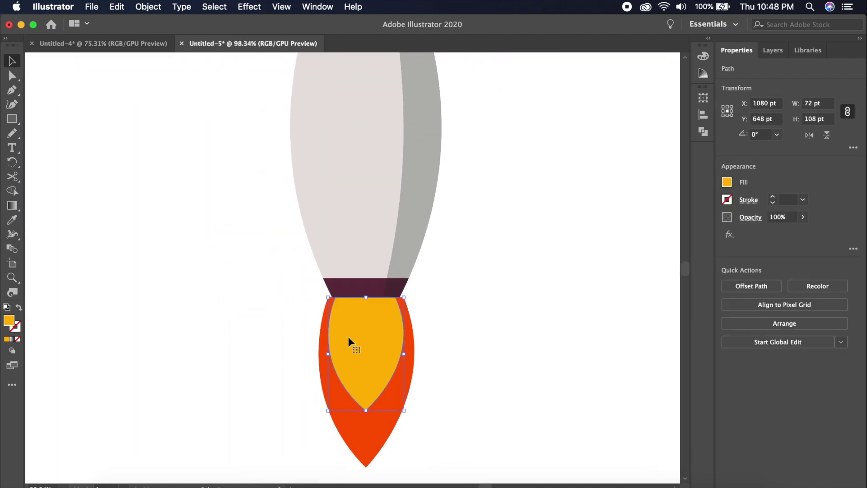
{"action": "key", "text": "a"}
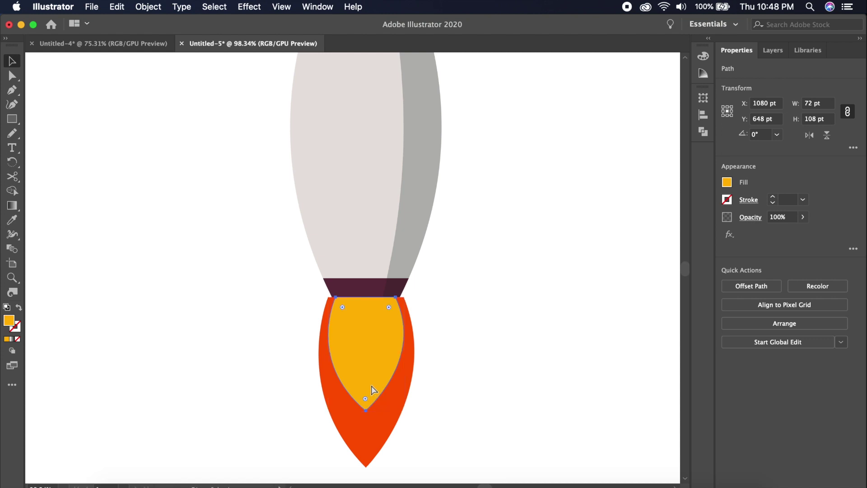
{"action": "key", "text": "v"}
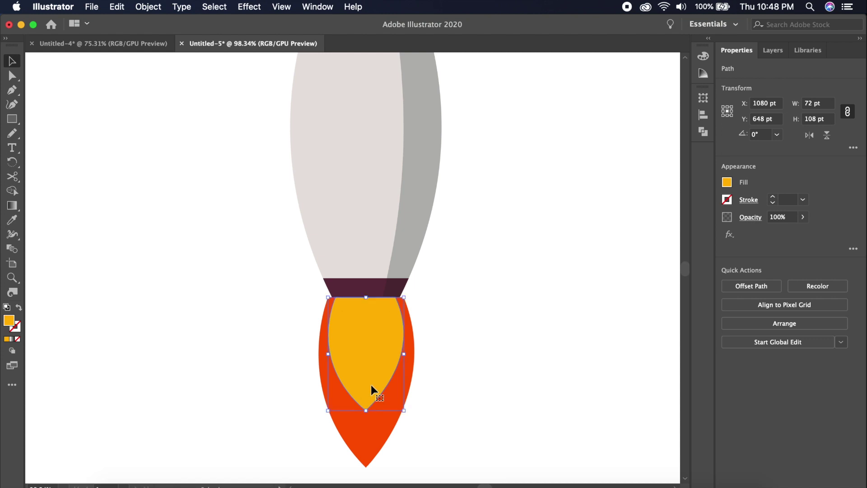
{"action": "key", "text": "a"}
{"action": "key", "text": "v"}
{"action": "left_click_drag", "start_coordinate": [367, 410], "coordinate": [366, 372]}
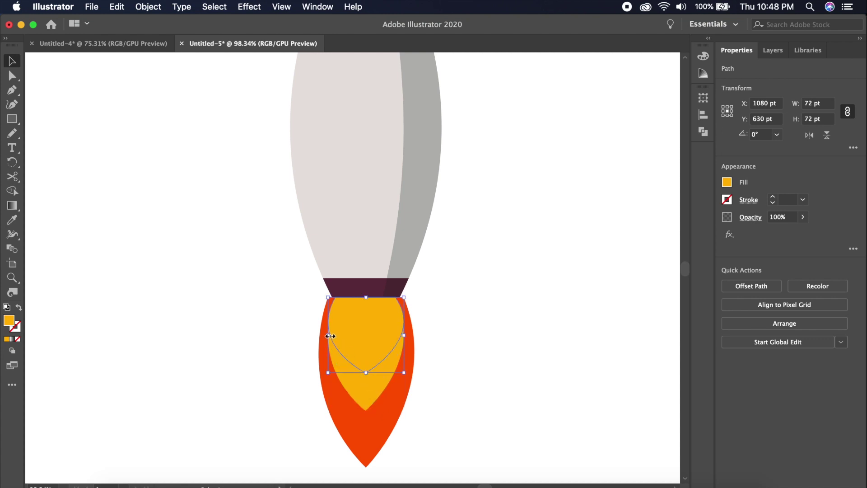
{"action": "left_click_drag", "start_coordinate": [339, 335], "coordinate": [392, 337]}
{"action": "left_click", "coordinate": [478, 307]}
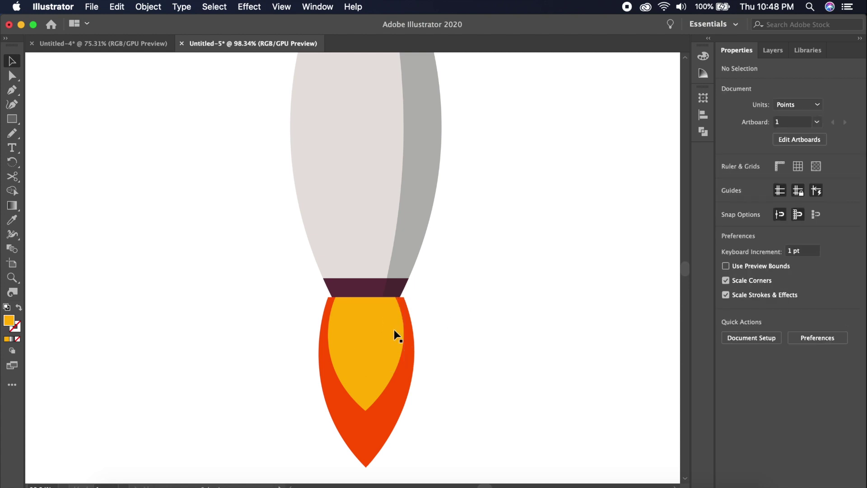
Step: Fill the innermost flame with the yellow palette colour #ffef71, undoing any accidental refill, and deselect it
{"action": "left_click", "coordinate": [373, 326]}
{"action": "key", "text": "super+alt+0"}
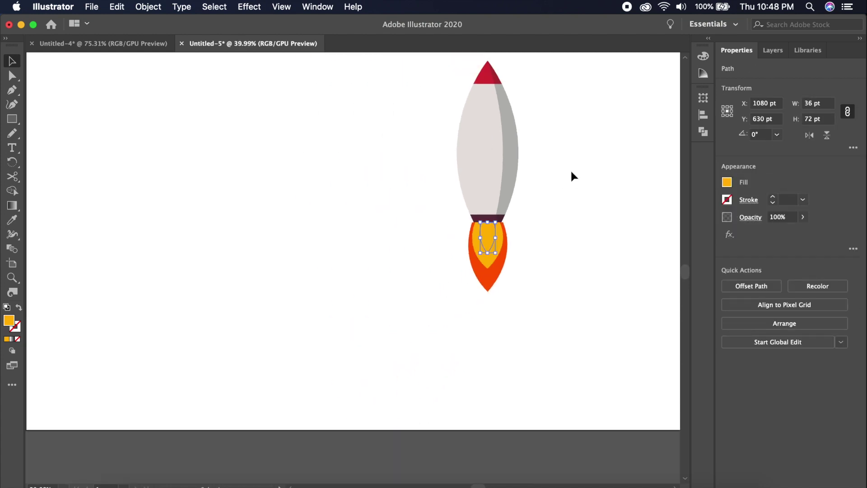
{"action": "key", "text": "i"}
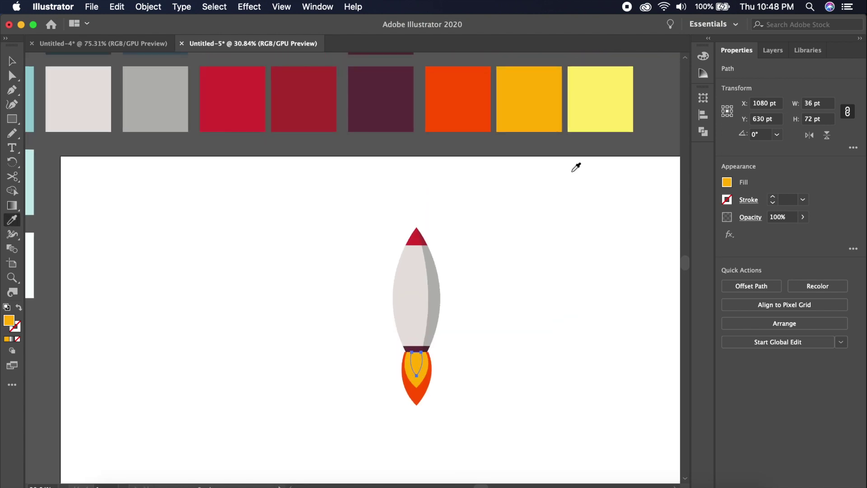
{"action": "left_click", "coordinate": [601, 98]}
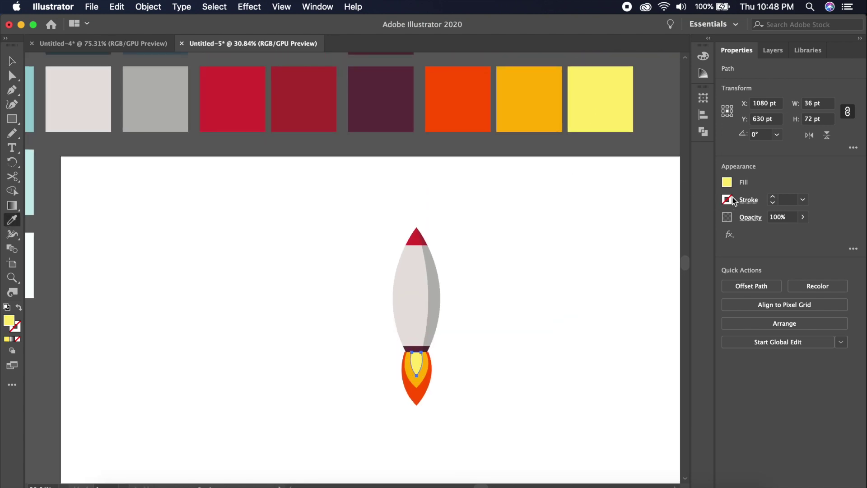
{"action": "left_click", "coordinate": [727, 182]}
{"action": "left_click", "coordinate": [713, 288]}
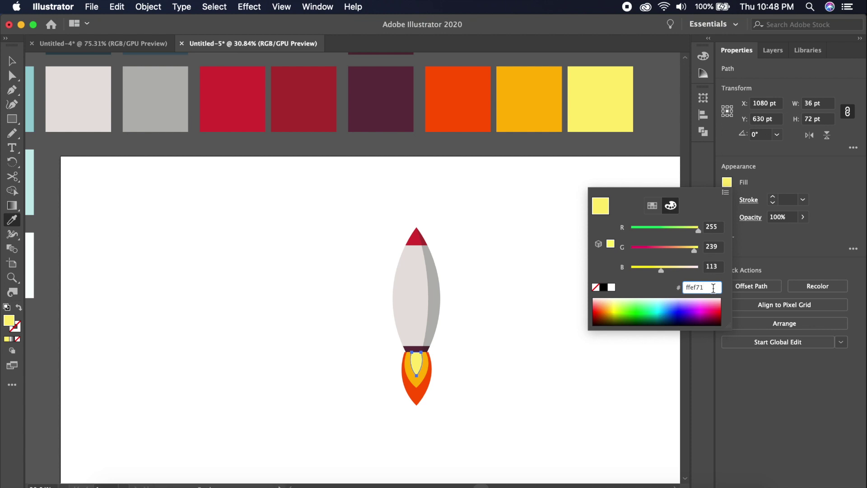
{"action": "left_click", "coordinate": [545, 296]}
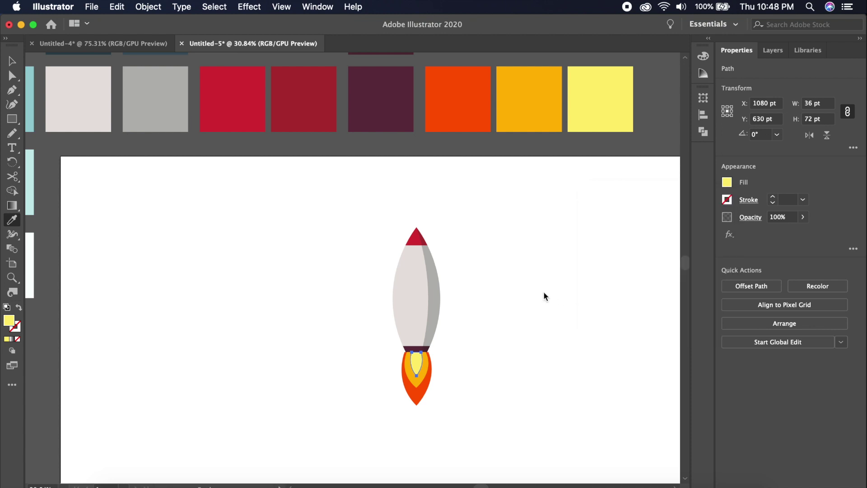
{"action": "left_click", "coordinate": [505, 348]}
{"action": "key", "text": "super+z"}
{"action": "key", "text": "v"}
{"action": "left_click", "coordinate": [502, 346]}
Step: Try narrowing the outer orange flame from both sides, and undo the width changes
{"action": "key", "text": "super+0"}
{"action": "scroll", "coordinate": [500, 332], "scroll_direction": "up", "scroll_amount": 5}
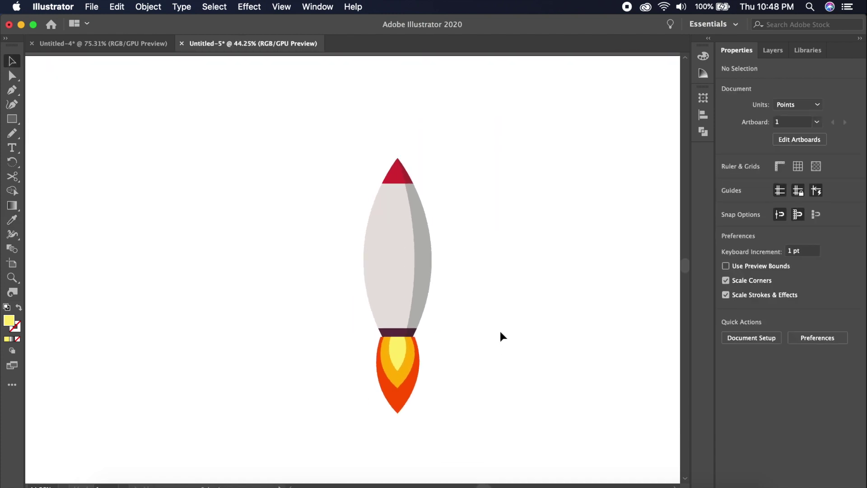
{"action": "scroll", "coordinate": [500, 331], "scroll_direction": "up", "scroll_amount": 3}
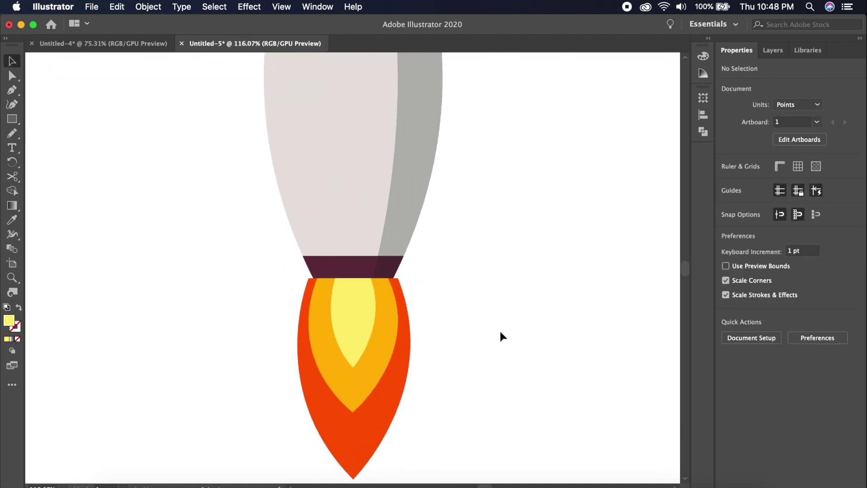
{"action": "left_click", "coordinate": [415, 342]}
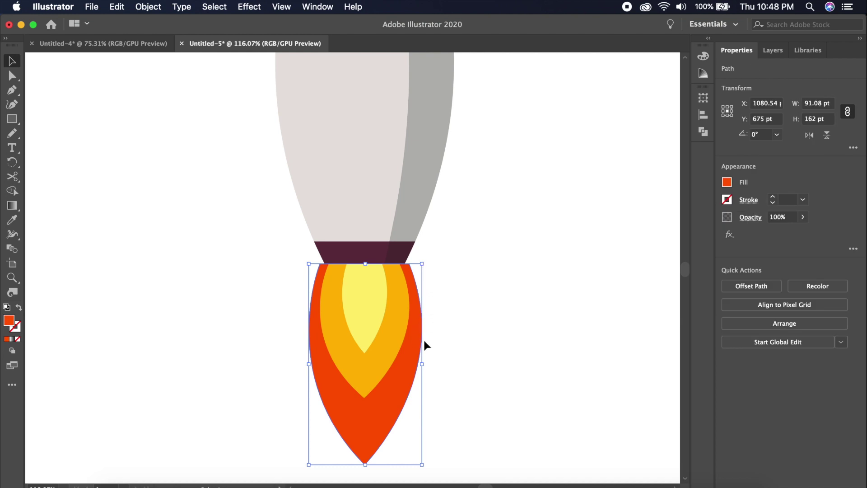
{"action": "left_click_drag", "start_coordinate": [423, 364], "coordinate": [409, 364]}
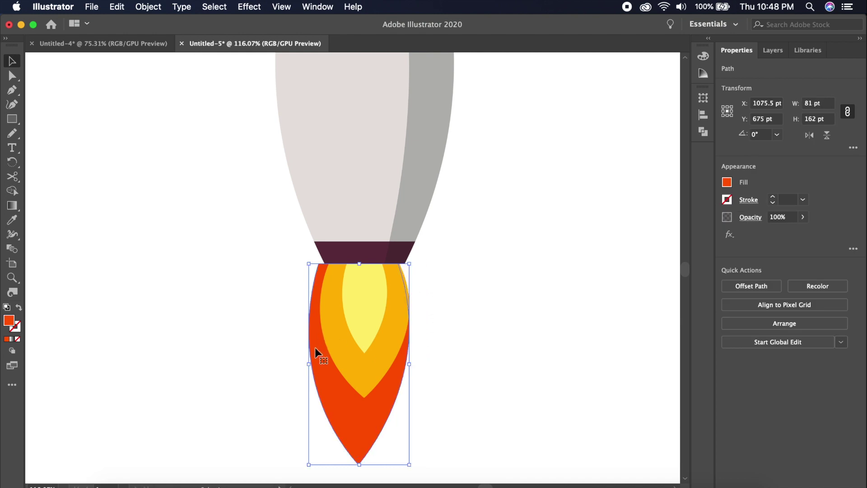
{"action": "left_click_drag", "start_coordinate": [309, 362], "coordinate": [320, 364]}
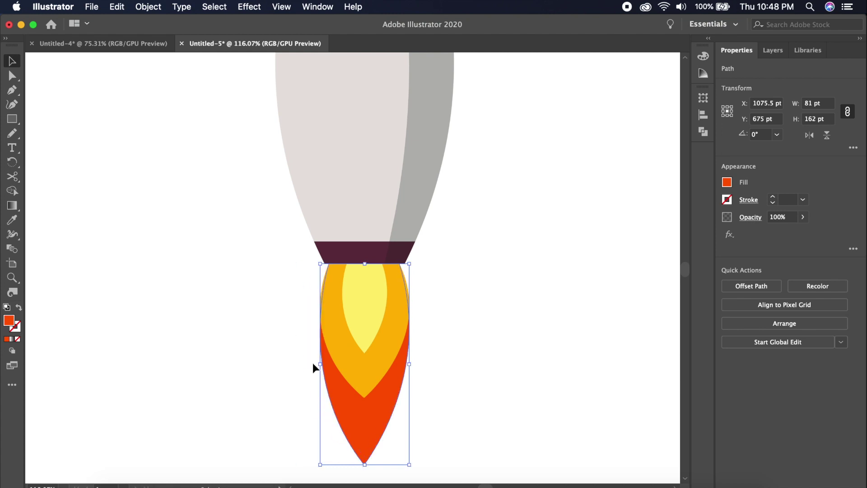
{"action": "left_click", "coordinate": [446, 327]}
{"action": "key", "text": "super+z"}
{"action": "key", "text": "super+z"}
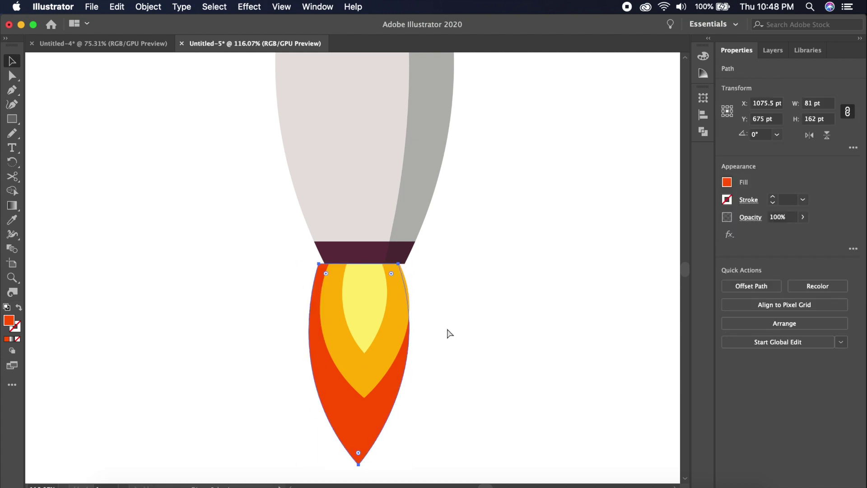
{"action": "left_click", "coordinate": [480, 291]}
Step: Shorten the innermost yellow flame to 54 pt high from its tip, undoing any change to its width
{"action": "left_click", "coordinate": [385, 340]}
{"action": "left_click", "coordinate": [355, 340]}
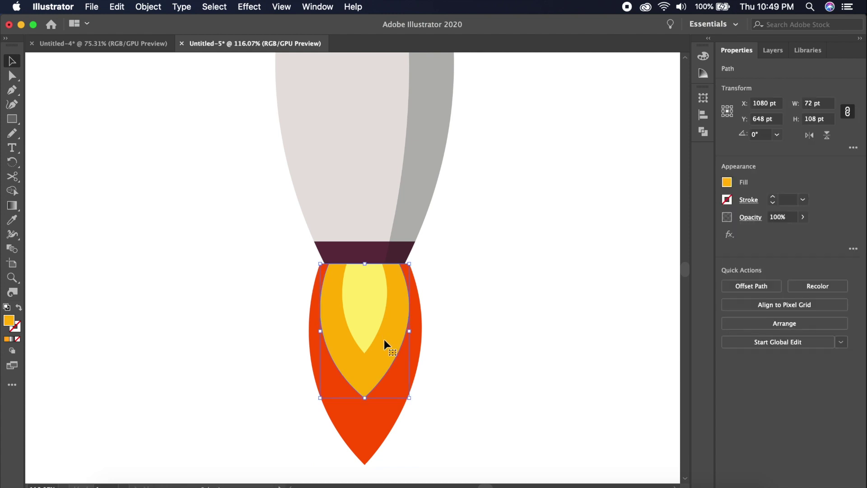
{"action": "left_click_drag", "start_coordinate": [364, 353], "coordinate": [365, 333]}
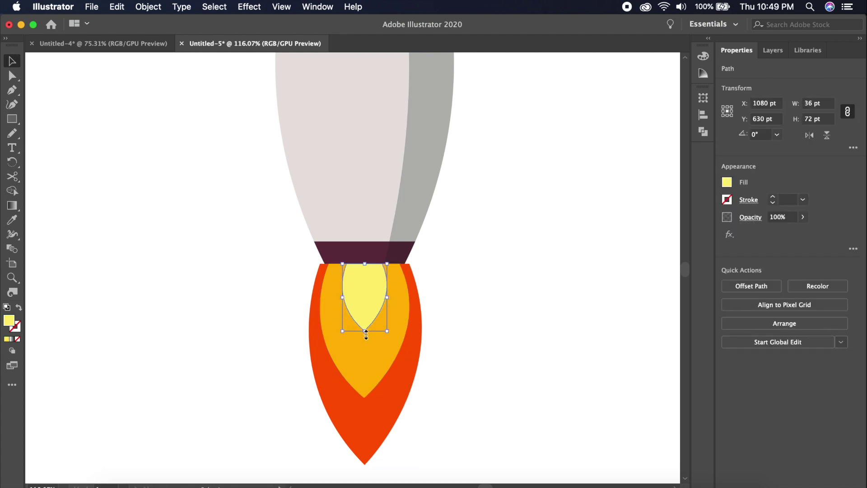
{"action": "left_click_drag", "start_coordinate": [348, 300], "coordinate": [370, 301]}
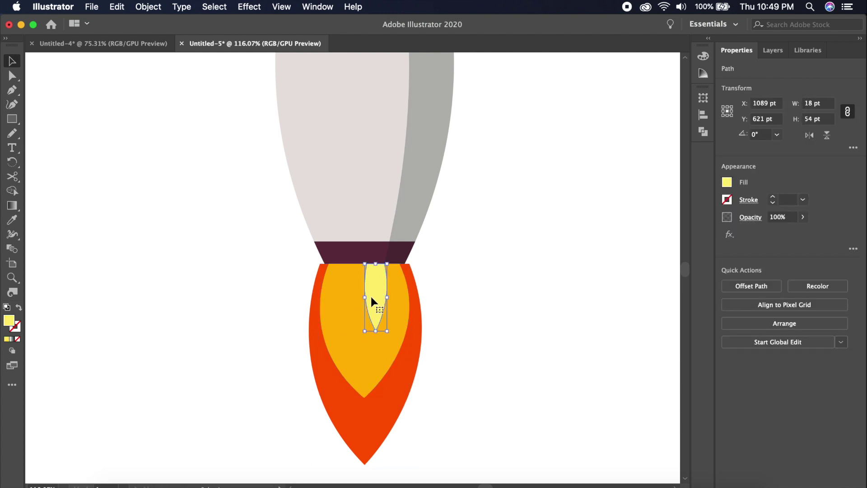
{"action": "key", "text": "super+z"}
{"action": "left_click", "coordinate": [467, 269]}
Step: Shorten the amber flame to 90 pt high from its tip and deselect it
{"action": "left_click", "coordinate": [374, 351]}
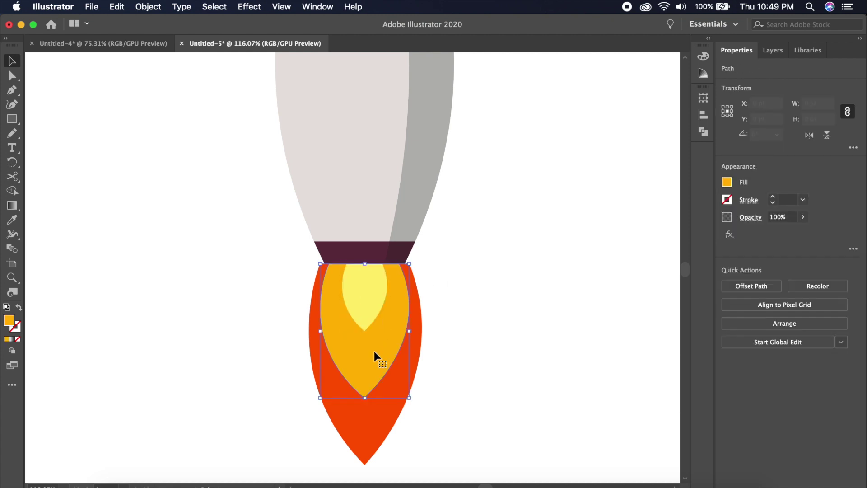
{"action": "left_click_drag", "start_coordinate": [364, 397], "coordinate": [363, 379]}
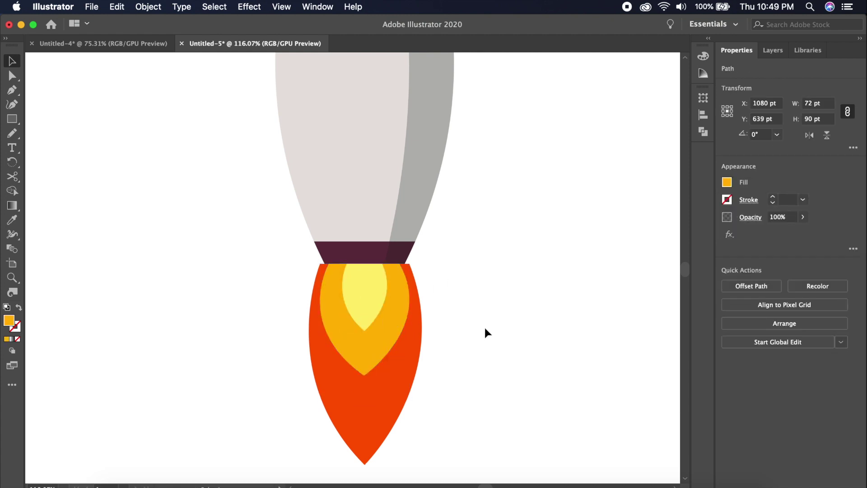
{"action": "left_click", "coordinate": [485, 327]}
Step: With the Pen tool and the grid shown, draw the right fin's curved outer edge from X 1152, Y 486 pt to X 1224, Y 648 pt, ending in a corner
{"action": "scroll", "coordinate": [484, 327], "scroll_direction": "down", "scroll_amount": 5}
{"action": "scroll", "coordinate": [484, 327], "scroll_direction": "down", "scroll_amount": 2}
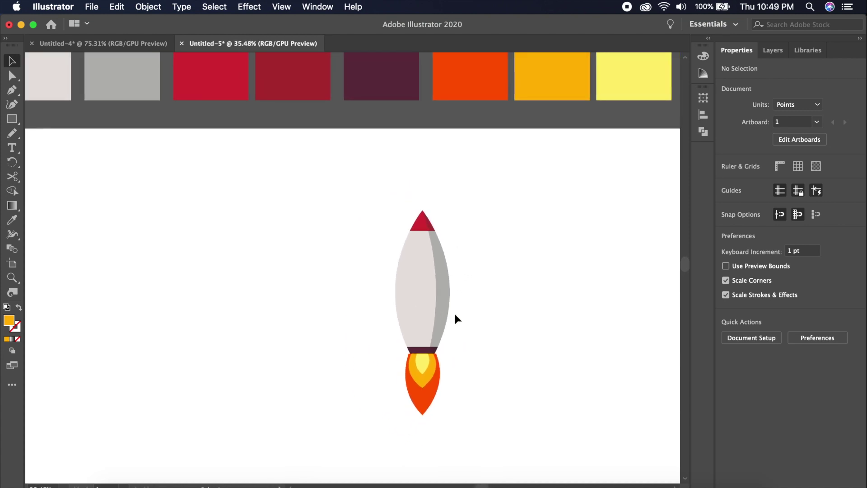
{"action": "scroll", "coordinate": [444, 288], "scroll_direction": "up", "scroll_amount": 4}
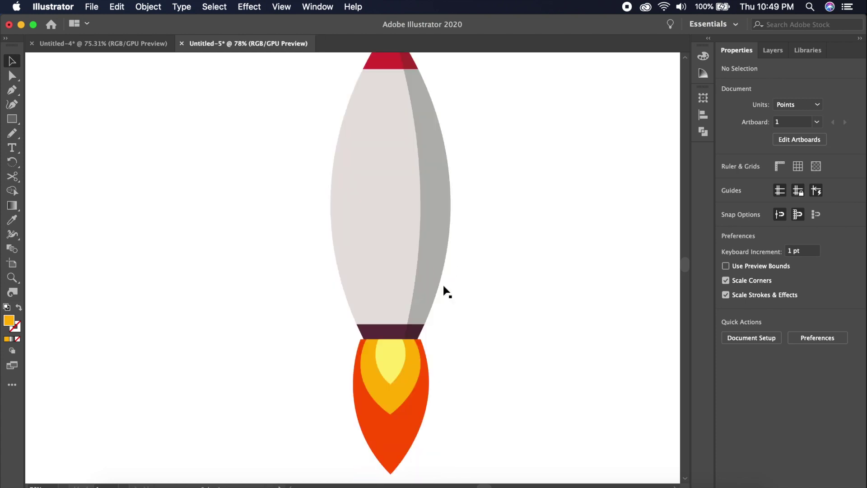
{"action": "scroll", "coordinate": [443, 285], "scroll_direction": "up", "scroll_amount": 2}
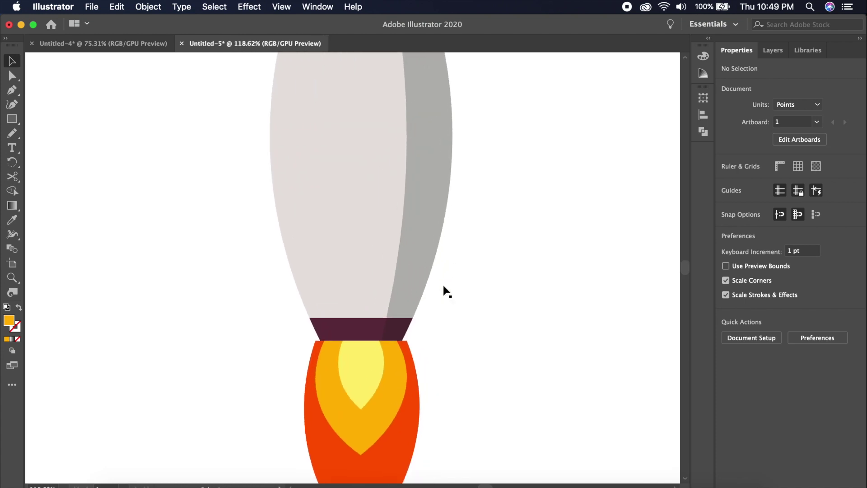
{"action": "key", "text": "p"}
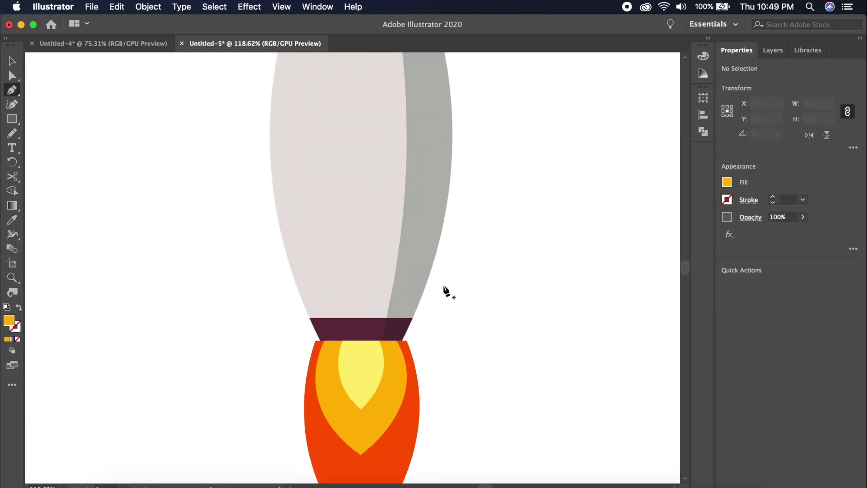
{"action": "left_click", "coordinate": [451, 201]}
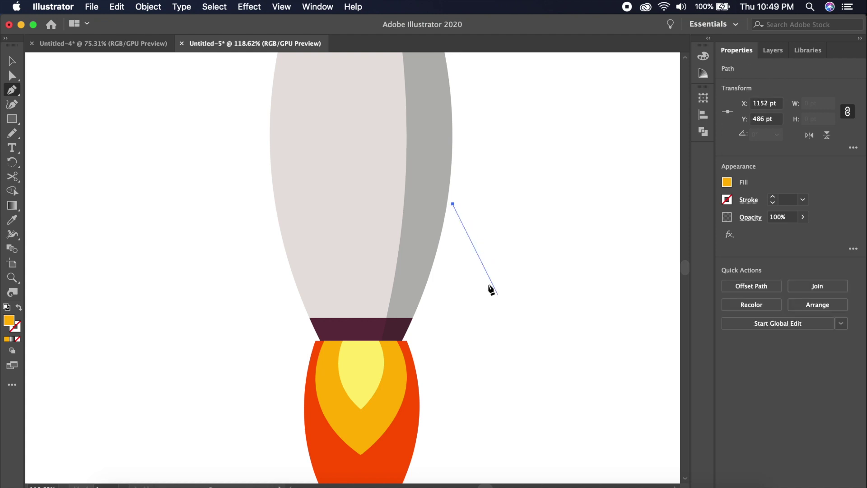
{"action": "scroll", "coordinate": [491, 289], "scroll_direction": "down", "scroll_amount": 2}
{"action": "scroll", "coordinate": [491, 289], "scroll_direction": "right", "scroll_amount": 2}
{"action": "scroll", "coordinate": [492, 289], "scroll_direction": "down", "scroll_amount": 1}
{"action": "scroll", "coordinate": [492, 289], "scroll_direction": "right", "scroll_amount": 1}
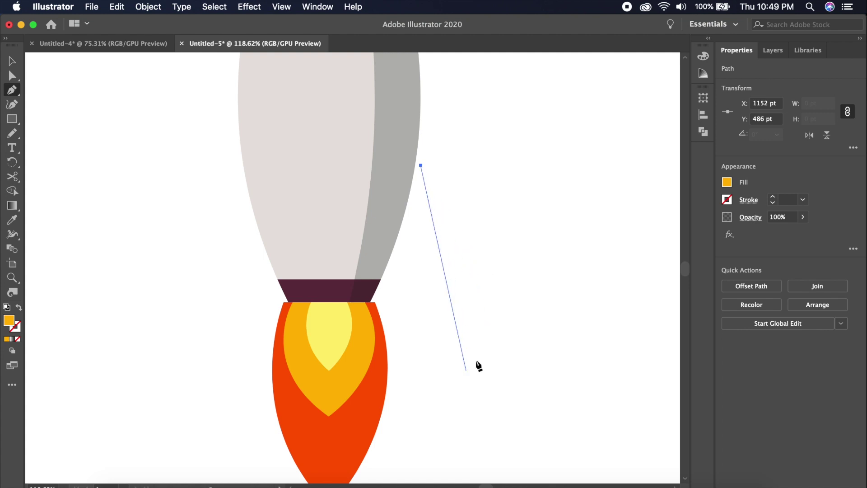
{"action": "key", "text": "super+apostrophe"}
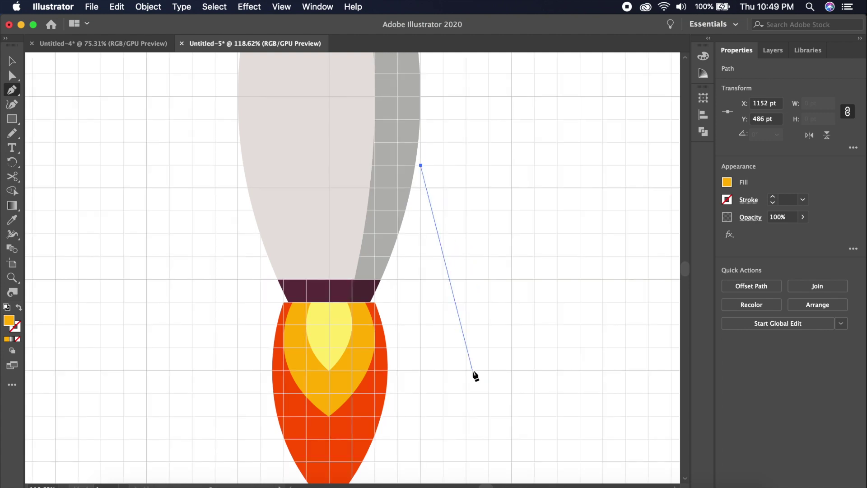
{"action": "left_click_drag", "start_coordinate": [510, 370], "coordinate": [472, 470]}
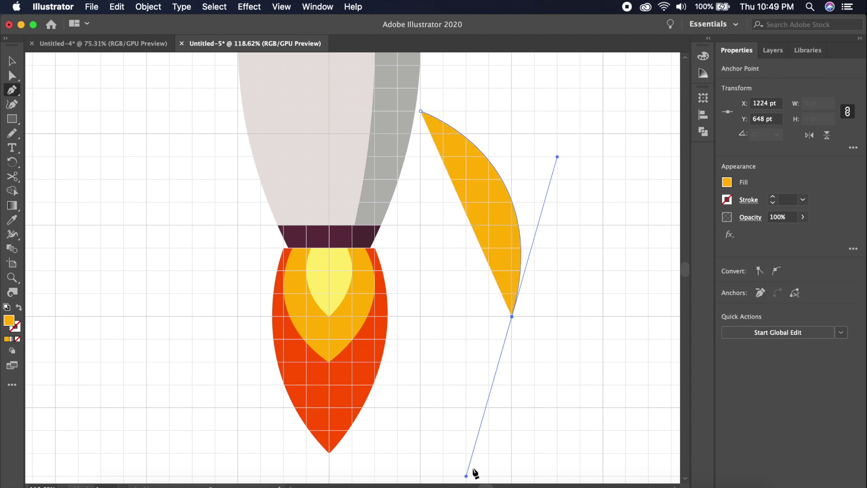
{"action": "left_click", "coordinate": [511, 317]}
Step: Hide the grid, curve the fin's lower edge to X 1116, Y 576 pt at the base strip, and close and deselect the path
{"action": "key", "text": "super+apostrophe"}
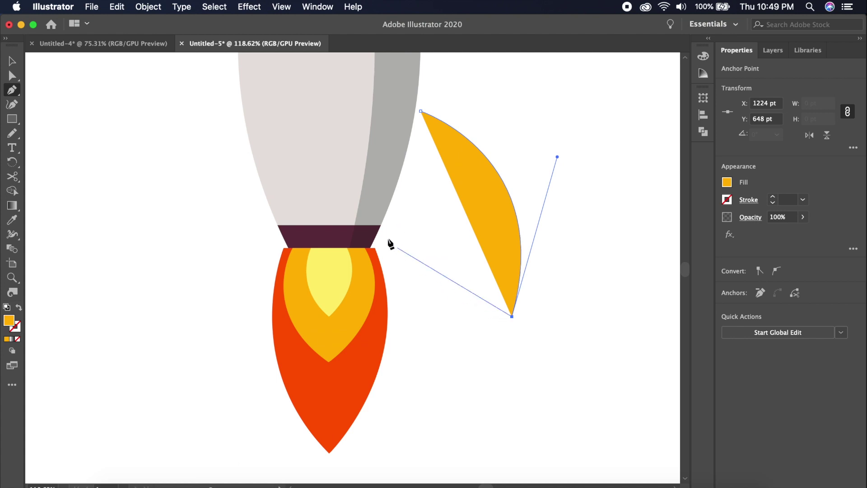
{"action": "left_click_drag", "start_coordinate": [375, 224], "coordinate": [288, 234]}
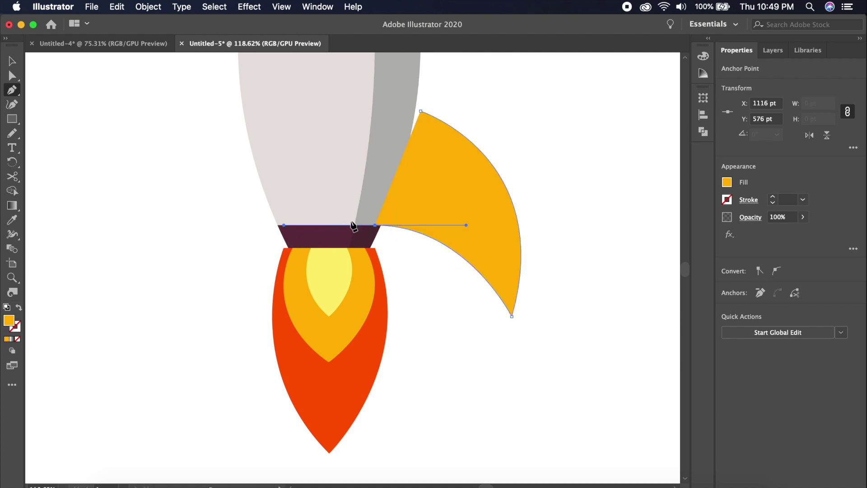
{"action": "left_click", "coordinate": [375, 225]}
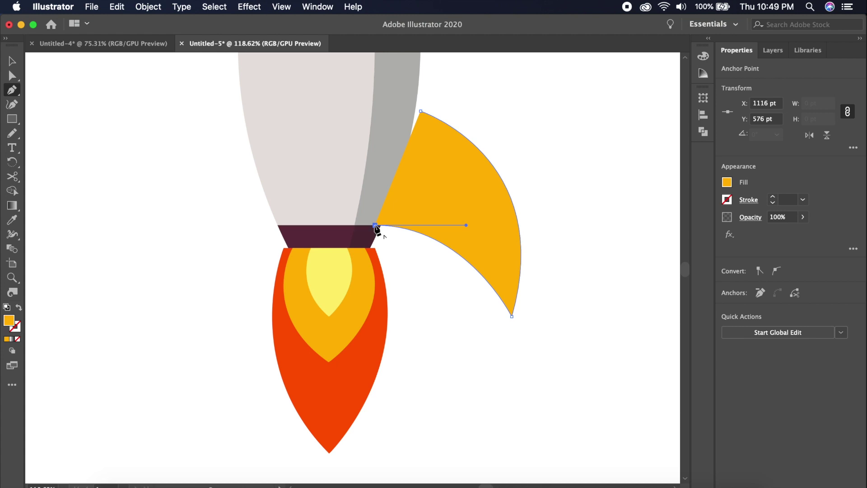
{"action": "left_click", "coordinate": [421, 111]}
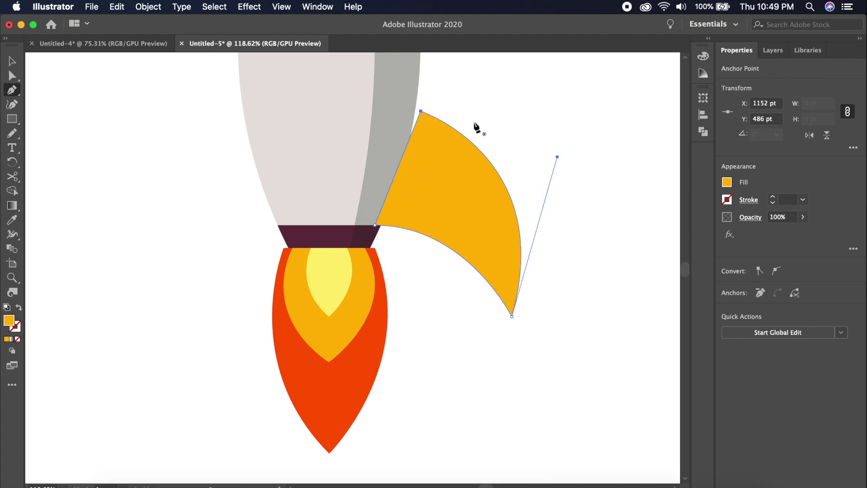
{"action": "key", "text": "v"}
{"action": "left_click", "coordinate": [581, 156]}
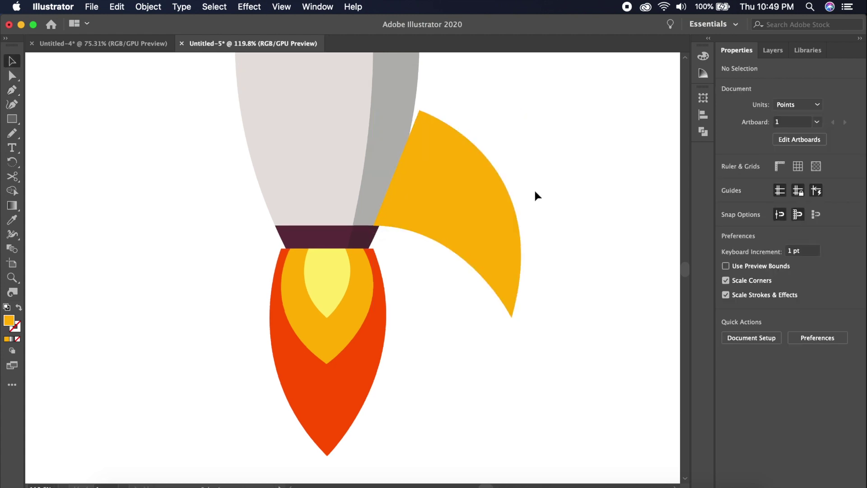
Step: Shift the right fin slightly inward over the rocket body and scale it up proportionally to 128.163 by 180 pt
{"action": "scroll", "coordinate": [535, 190], "scroll_direction": "up", "scroll_amount": 2}
{"action": "scroll", "coordinate": [534, 191], "scroll_direction": "down", "scroll_amount": 4}
{"action": "scroll", "coordinate": [534, 190], "scroll_direction": "up", "scroll_amount": 1}
{"action": "left_click", "coordinate": [480, 234]}
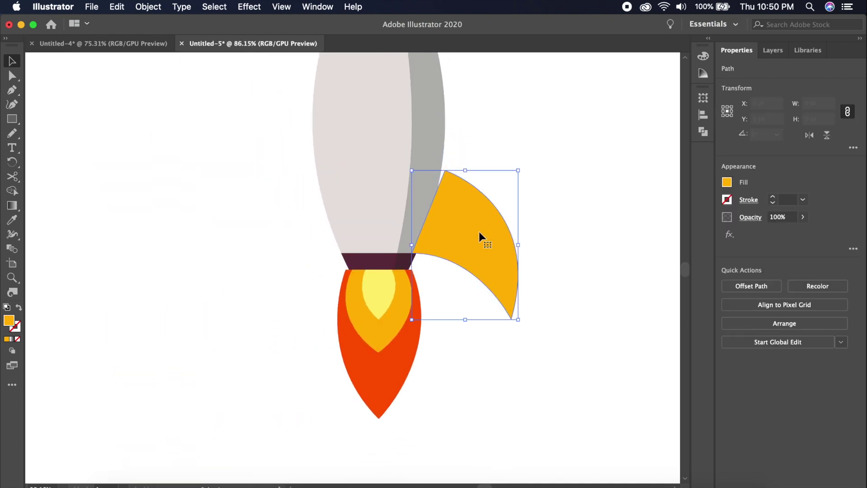
{"action": "left_click_drag", "start_coordinate": [483, 235], "coordinate": [477, 235]}
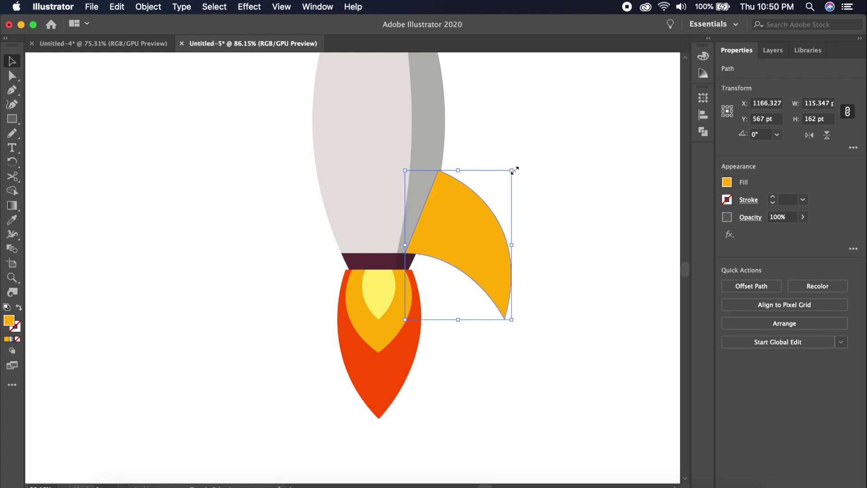
{"action": "left_click_drag", "start_coordinate": [513, 170], "coordinate": [530, 153]}
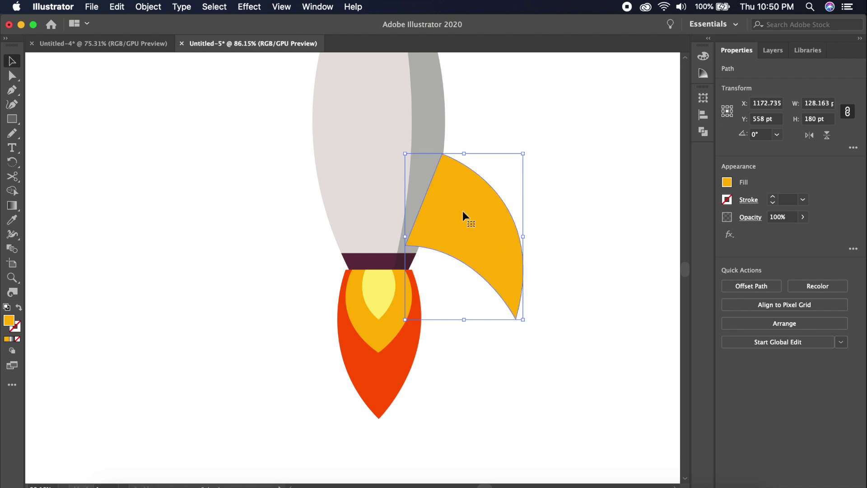
Step: Recolor the right fin by sampling the bright crimson palette swatch, and deselect it
{"action": "scroll", "coordinate": [537, 177], "scroll_direction": "down", "scroll_amount": 5}
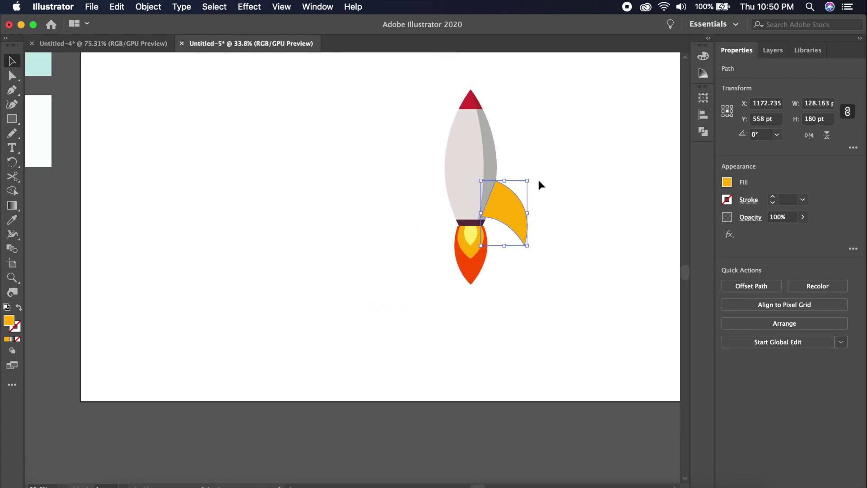
{"action": "scroll", "coordinate": [539, 181], "scroll_direction": "down", "scroll_amount": 4}
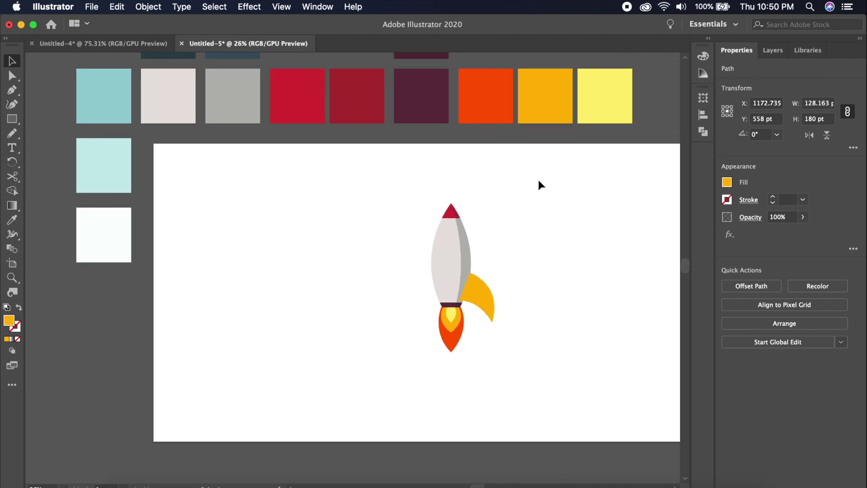
{"action": "scroll", "coordinate": [538, 180], "scroll_direction": "up", "scroll_amount": 2}
{"action": "key", "text": "i"}
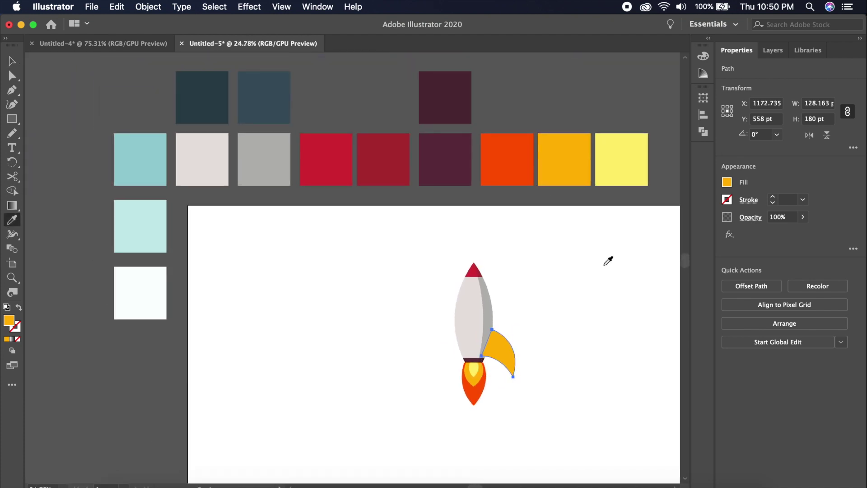
{"action": "left_click", "coordinate": [322, 154]}
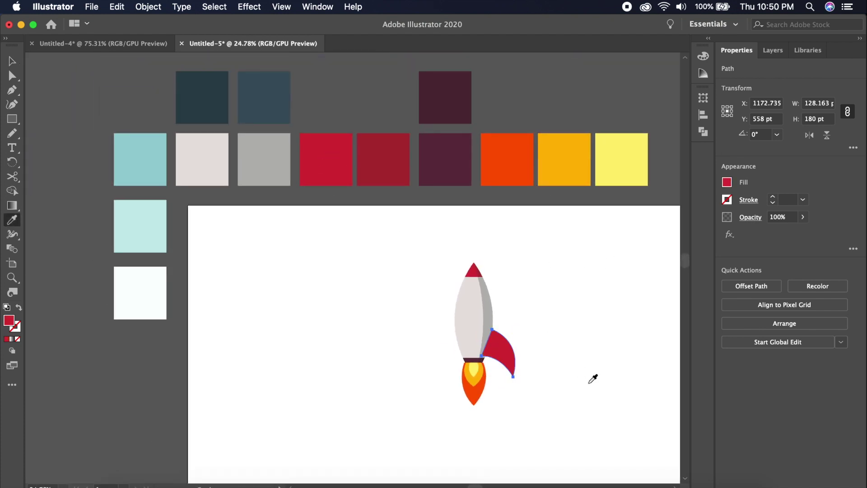
{"action": "key", "text": "v"}
{"action": "left_click", "coordinate": [551, 342]}
{"action": "scroll", "coordinate": [550, 345], "scroll_direction": "up", "scroll_amount": 2}
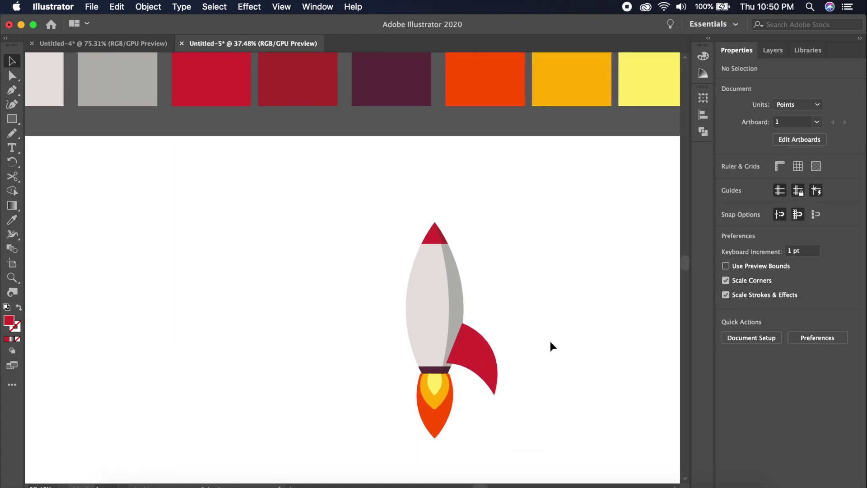
{"action": "scroll", "coordinate": [545, 346], "scroll_direction": "down", "scroll_amount": 1}
{"action": "left_click", "coordinate": [496, 359]}
{"action": "key", "text": "i"}
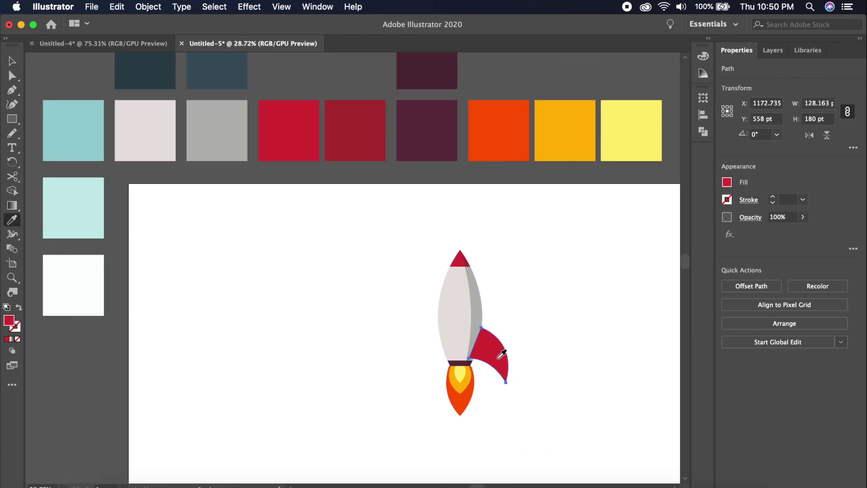
{"action": "key", "text": "v"}
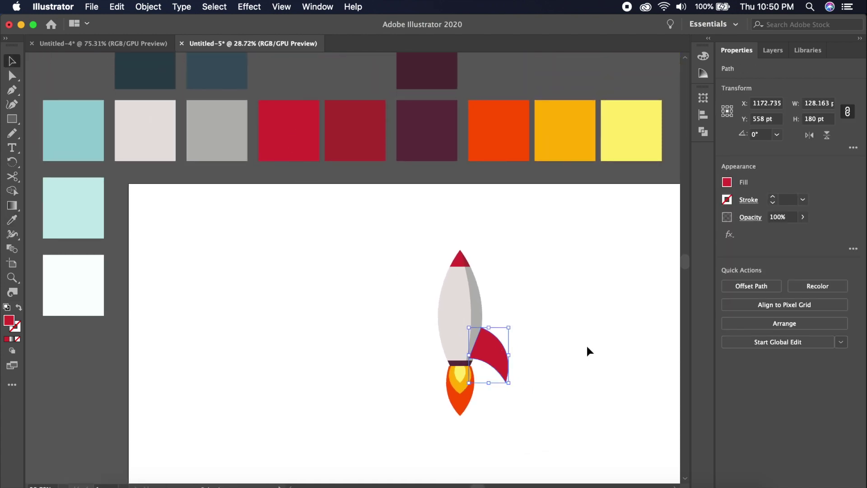
{"action": "left_click", "coordinate": [551, 334]}
{"action": "scroll", "coordinate": [550, 334], "scroll_direction": "up", "scroll_amount": 2}
Step: Paste a copy of the right fin in place, directly on top of the original
{"action": "left_click", "coordinate": [461, 375]}
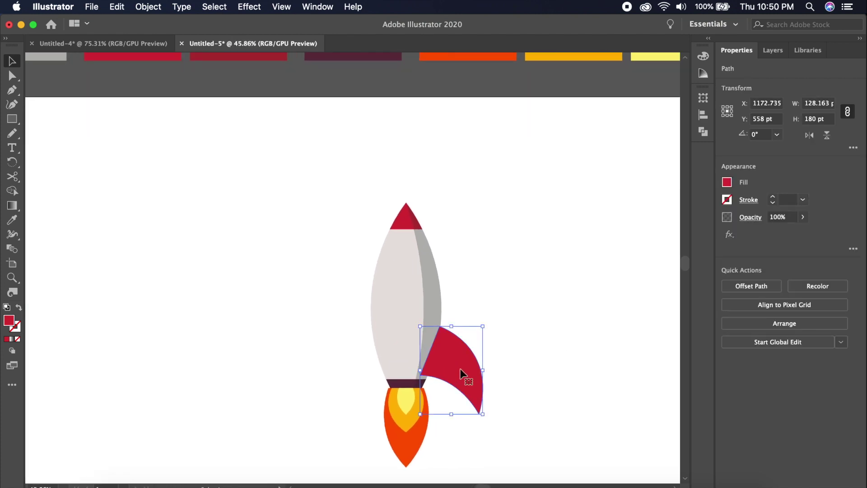
{"action": "key", "text": "a"}
{"action": "key", "text": "v"}
{"action": "key", "text": "a"}
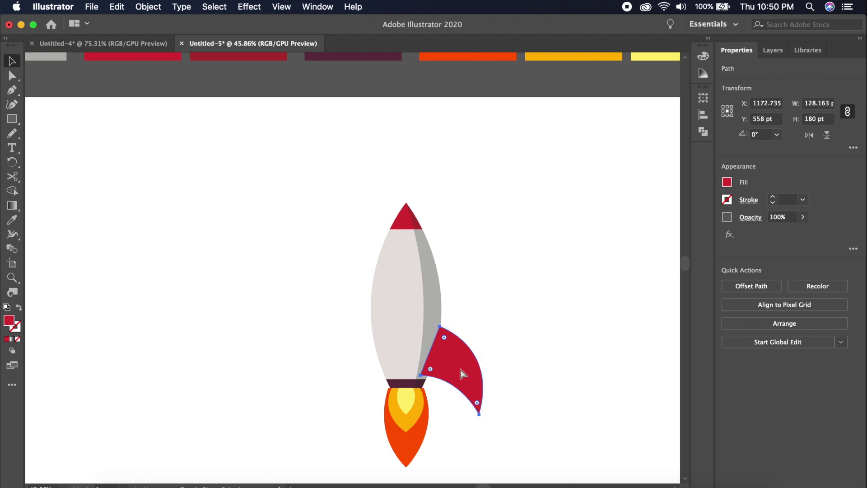
{"action": "key", "text": "v"}
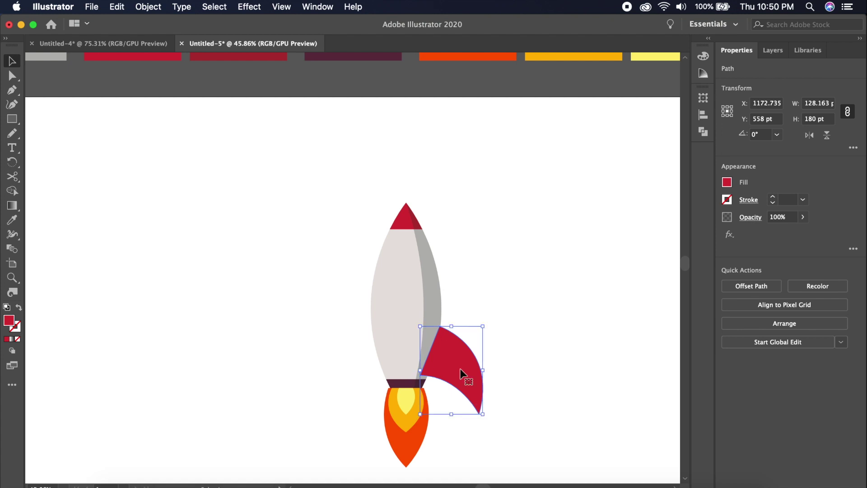
{"action": "right_click", "coordinate": [460, 372]}
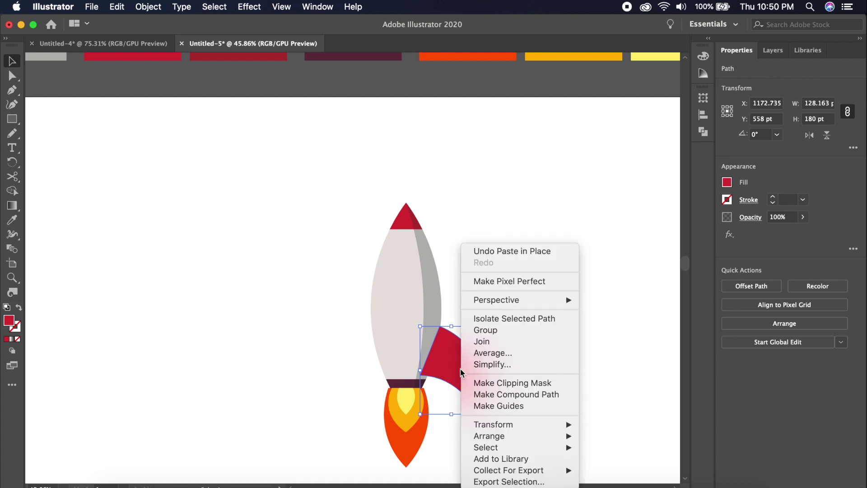
{"action": "left_click", "coordinate": [459, 370]}
{"action": "mouse_move", "coordinate": [460, 370]}
{"action": "left_mouse_down"}
{"action": "mouse_move", "coordinate": [499, 367]}
{"action": "mouse_move", "coordinate": [456, 364]}
{"action": "left_mouse_up"}
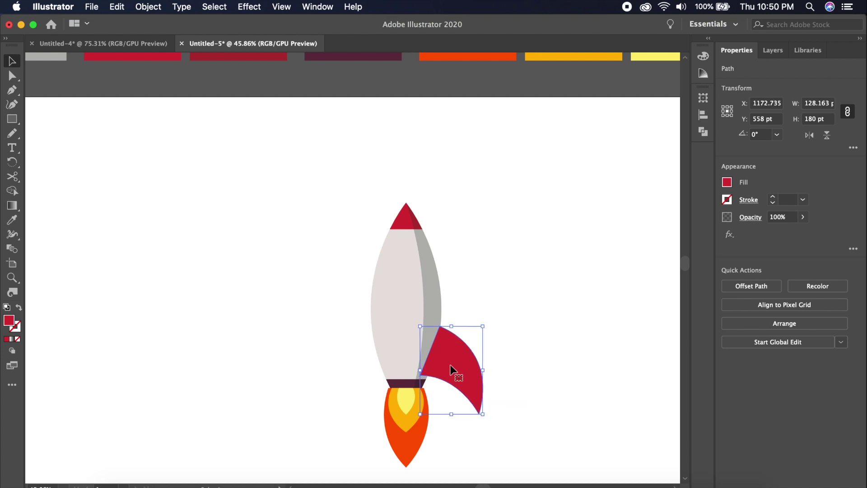
Step: Create a copy of the right fin reflected across the vertical axis and place it on the rocket body's left side
{"action": "right_click", "coordinate": [451, 369]}
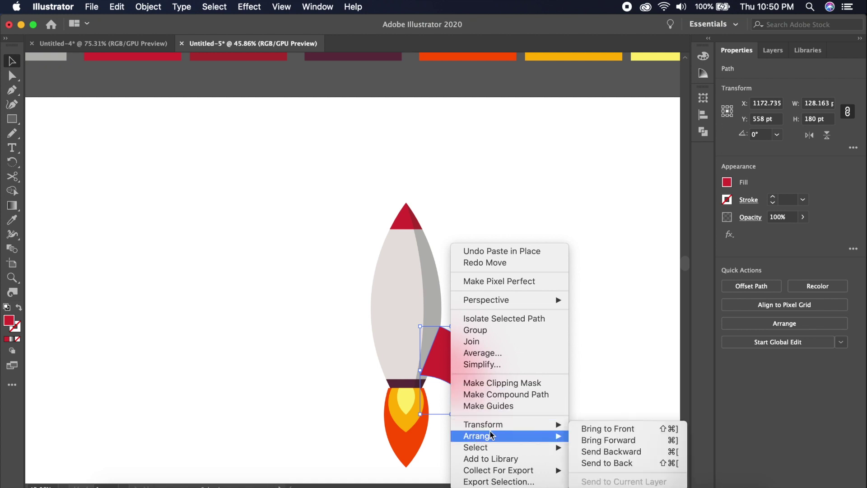
{"action": "mouse_move", "coordinate": [496, 427]}
{"action": "left_click", "coordinate": [587, 421]}
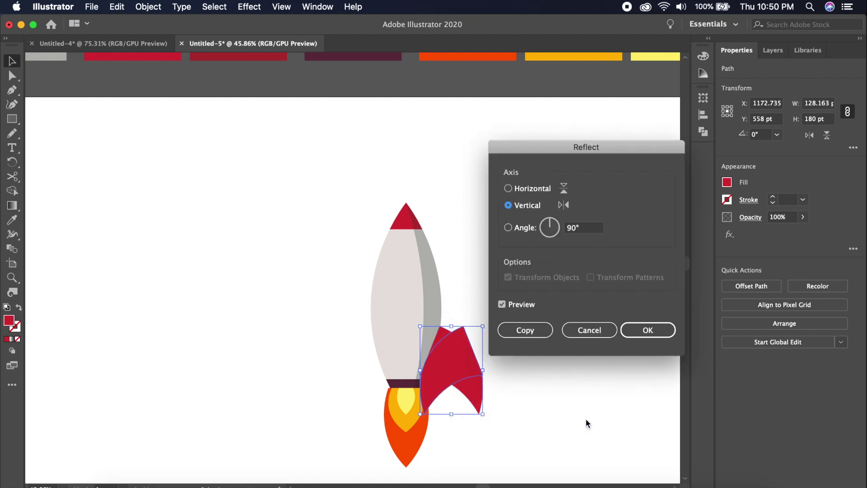
{"action": "left_click", "coordinate": [542, 333]}
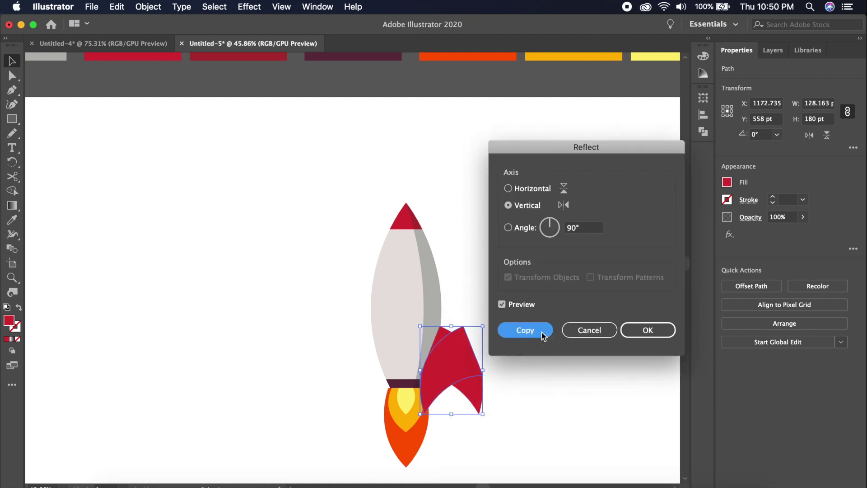
{"action": "left_click_drag", "start_coordinate": [447, 366], "coordinate": [364, 368]}
Step: Try the left fin further outward at X 982.082 pt and restore the fins' earlier positions
{"action": "left_click_drag", "start_coordinate": [445, 378], "coordinate": [481, 371]}
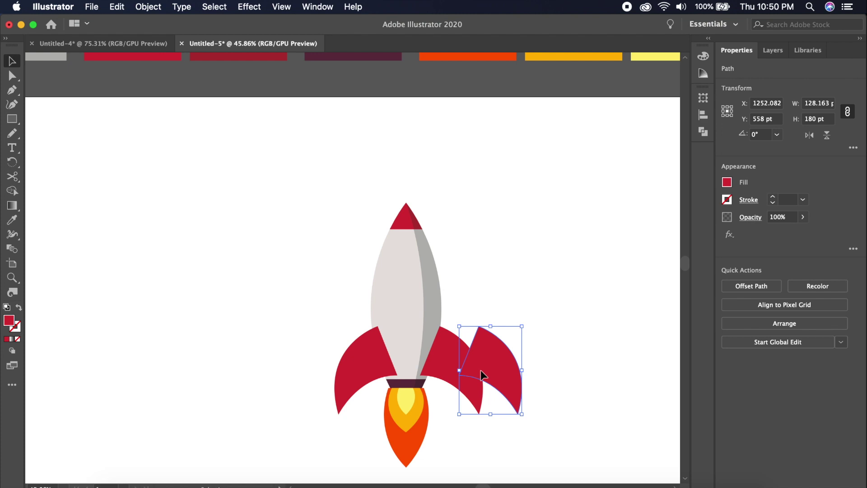
{"action": "key", "text": "super+z"}
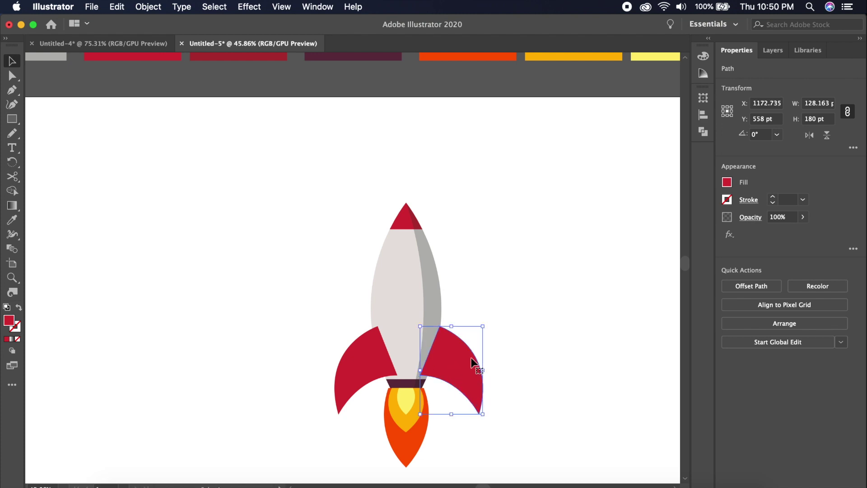
{"action": "left_click", "coordinate": [368, 364]}
{"action": "left_click_drag", "start_coordinate": [371, 359], "coordinate": [363, 359]}
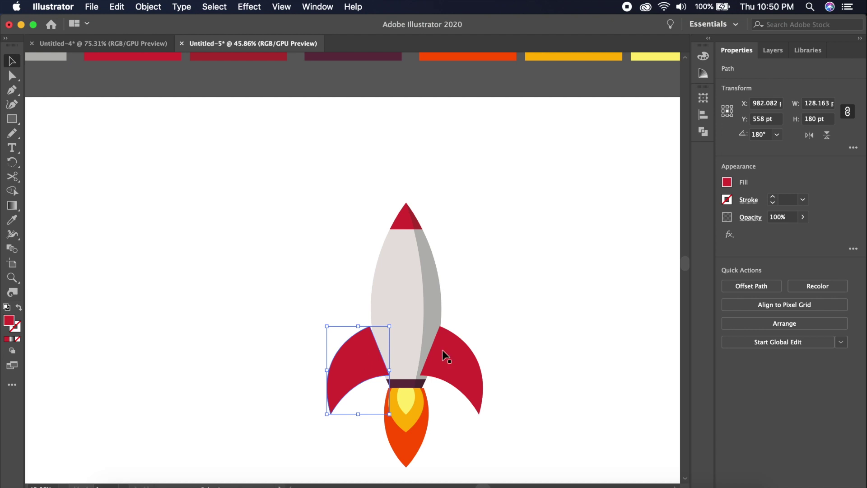
{"action": "scroll", "coordinate": [443, 349], "scroll_direction": "up", "scroll_amount": 3, "text": "alt"}
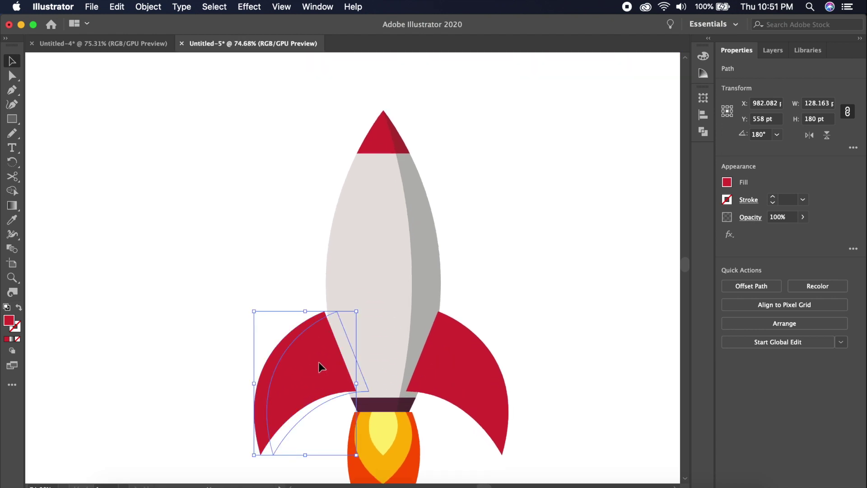
{"action": "left_click_drag", "start_coordinate": [319, 365], "coordinate": [319, 366]}
{"action": "left_click", "coordinate": [499, 316]}
Step: Reshape the duplicate right fin to 133.347 by 270 pt and move it to X 1121.327, Y 549 pt, overlapping the original fin's inner part
{"action": "left_click", "coordinate": [448, 354]}
{"action": "scroll", "coordinate": [448, 354], "scroll_direction": "down", "scroll_amount": 3}
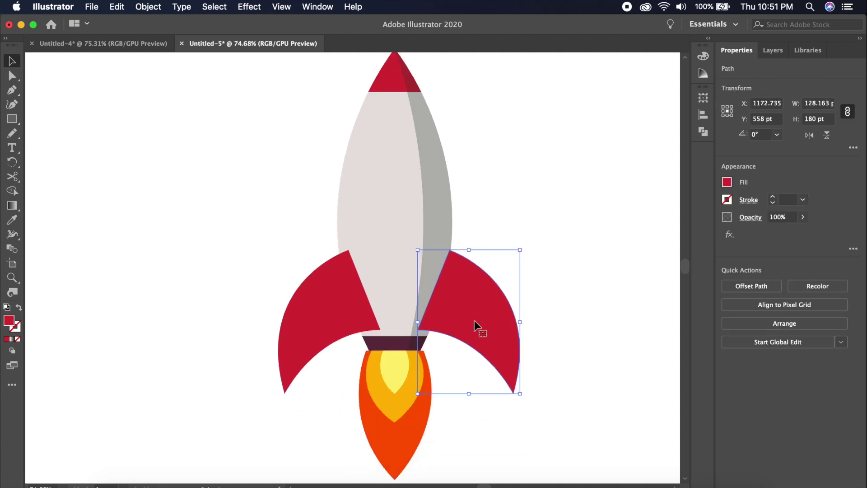
{"action": "scroll", "coordinate": [475, 321], "scroll_direction": "up", "scroll_amount": 4}
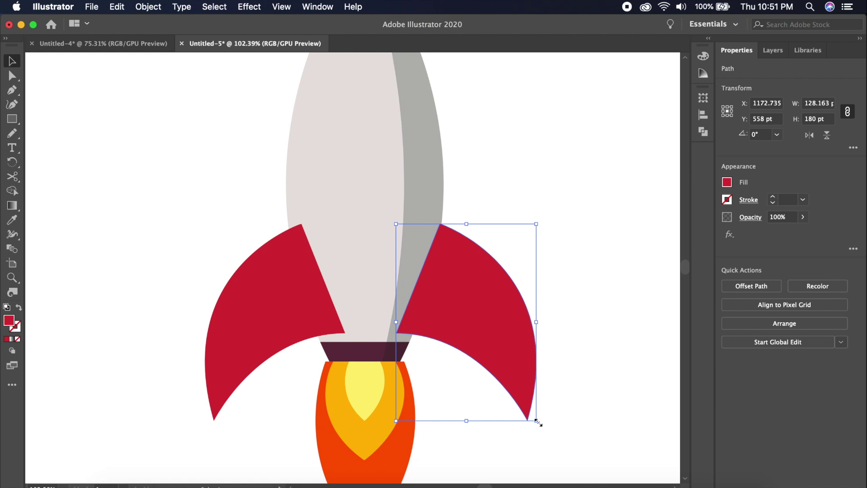
{"action": "left_click_drag", "start_coordinate": [536, 421], "coordinate": [563, 456]}
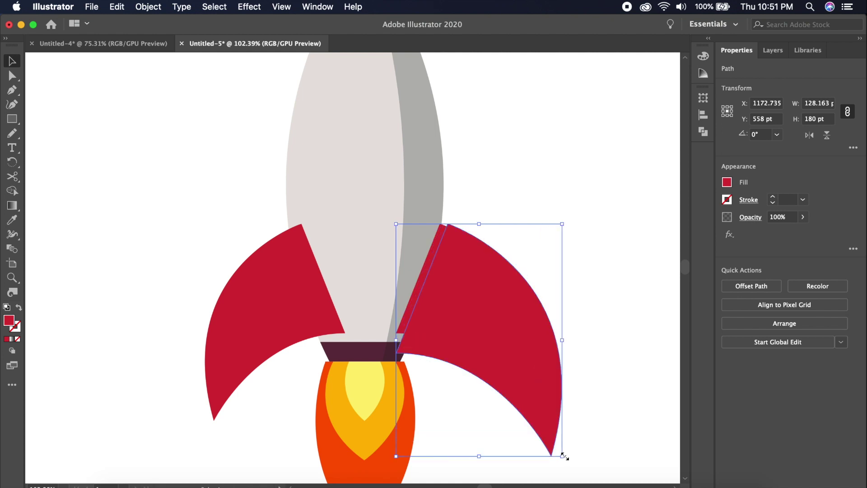
{"action": "left_click_drag", "start_coordinate": [540, 410], "coordinate": [504, 375]}
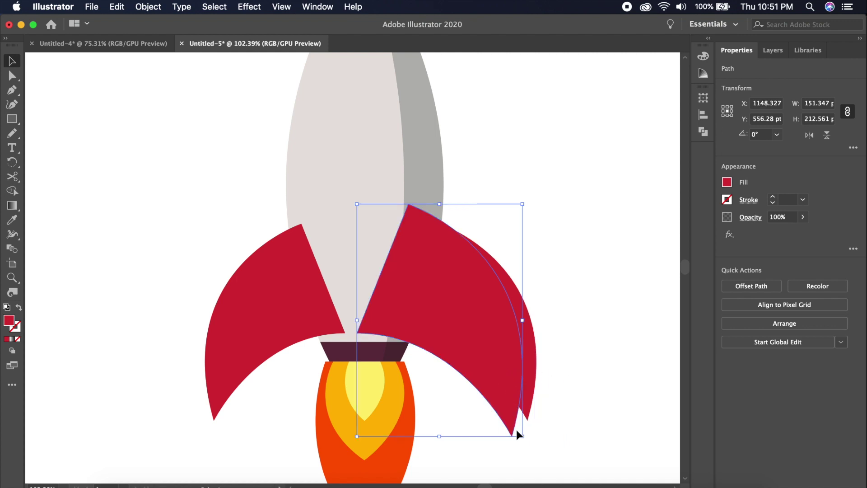
{"action": "left_click_drag", "start_coordinate": [523, 436], "coordinate": [486, 375]}
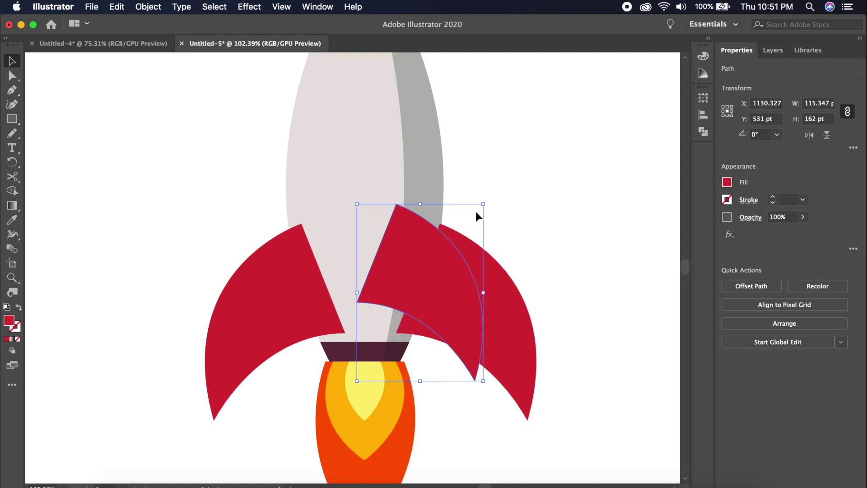
{"action": "left_click_drag", "start_coordinate": [484, 205], "coordinate": [502, 164]}
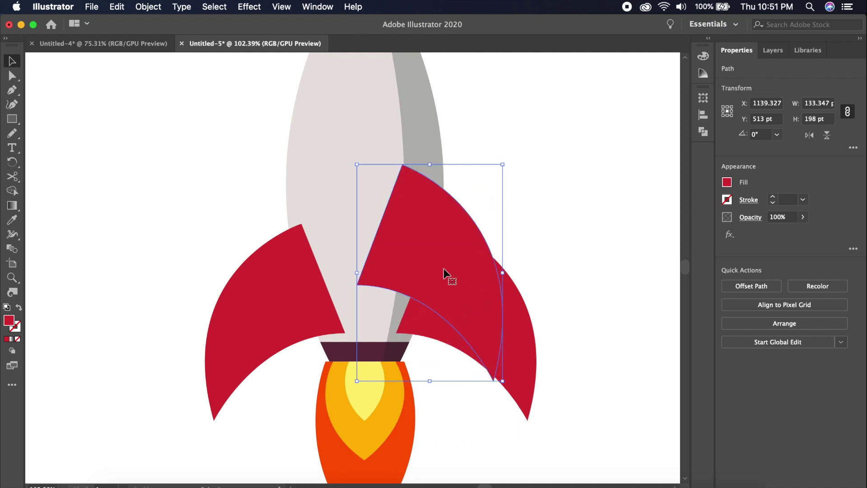
{"action": "left_click_drag", "start_coordinate": [429, 381], "coordinate": [362, 453]}
{"action": "left_click_drag", "start_coordinate": [480, 374], "coordinate": [464, 362]}
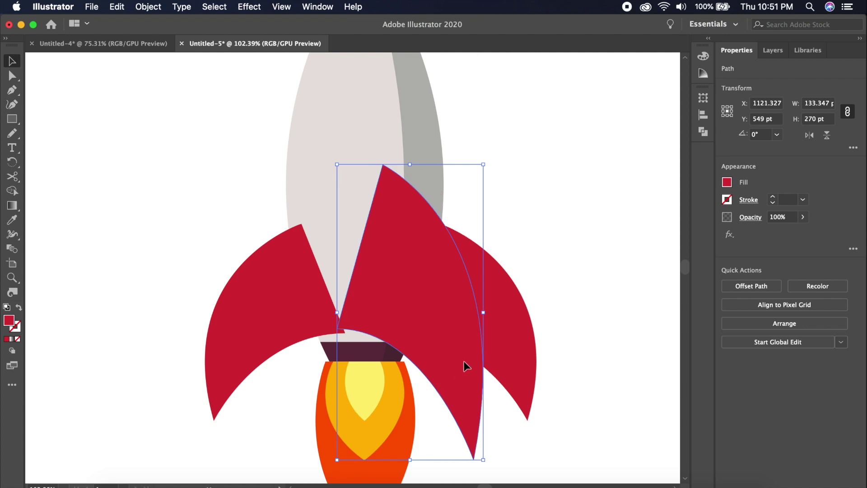
{"action": "left_click", "coordinate": [575, 310]}
Step: With the Shape Builder, remove the duplicate's areas outside the original right fin, leaving the fin split into inner and outer pieces
{"action": "scroll", "coordinate": [533, 310], "scroll_direction": "down", "scroll_amount": 4, "text": "alt"}
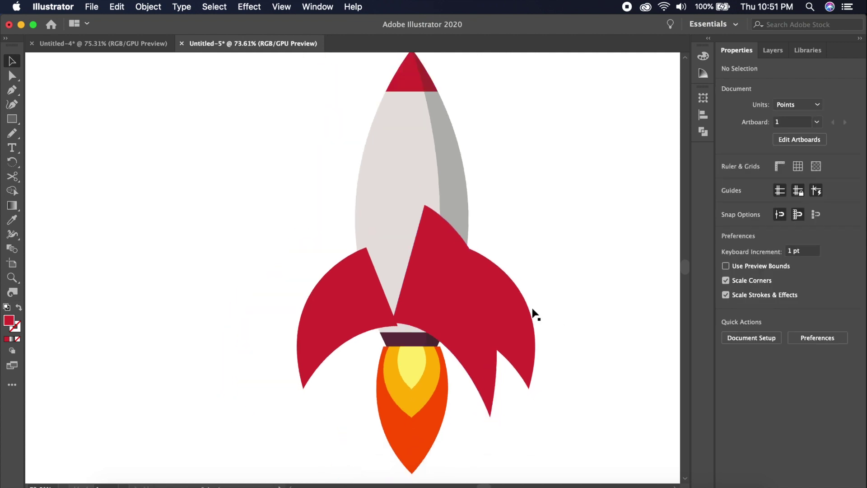
{"action": "left_click", "coordinate": [526, 327]}
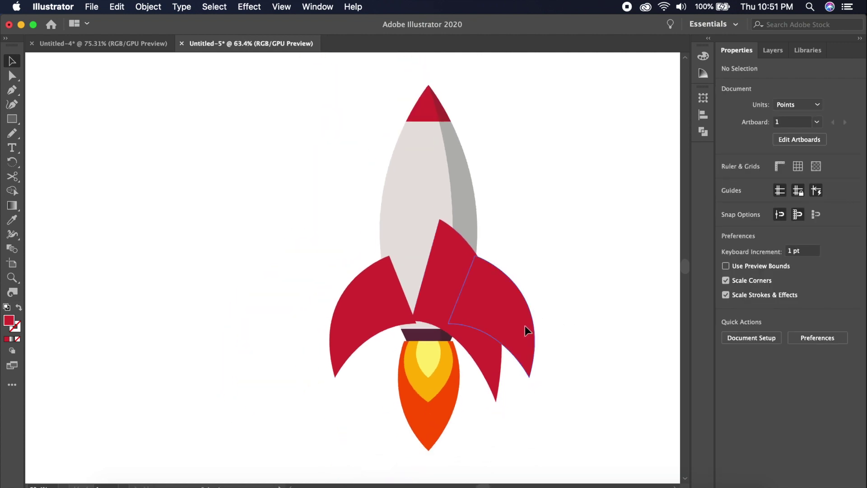
{"action": "left_click", "coordinate": [484, 352], "text": "shift"}
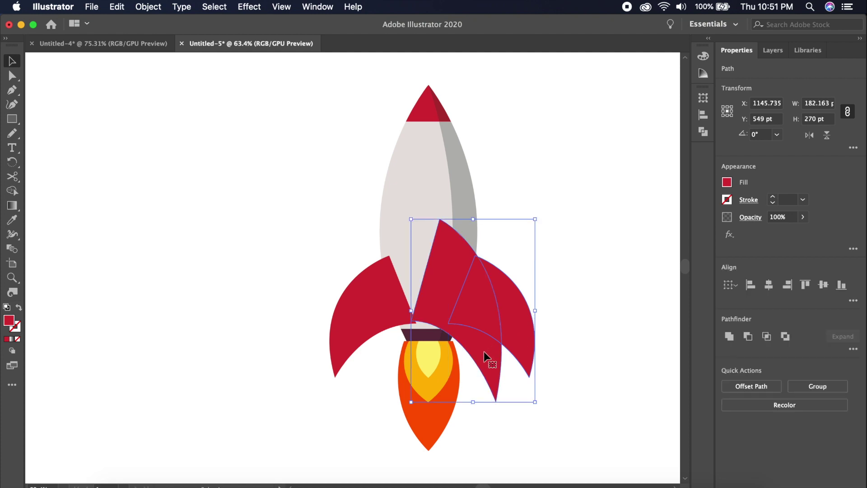
{"action": "key", "text": "shift+m"}
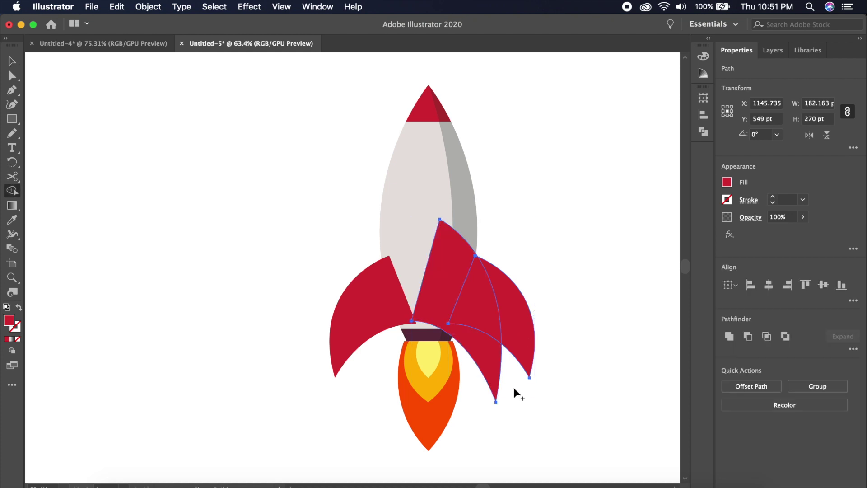
{"action": "left_click_drag", "start_coordinate": [436, 271], "coordinate": [489, 357], "text": "alt"}
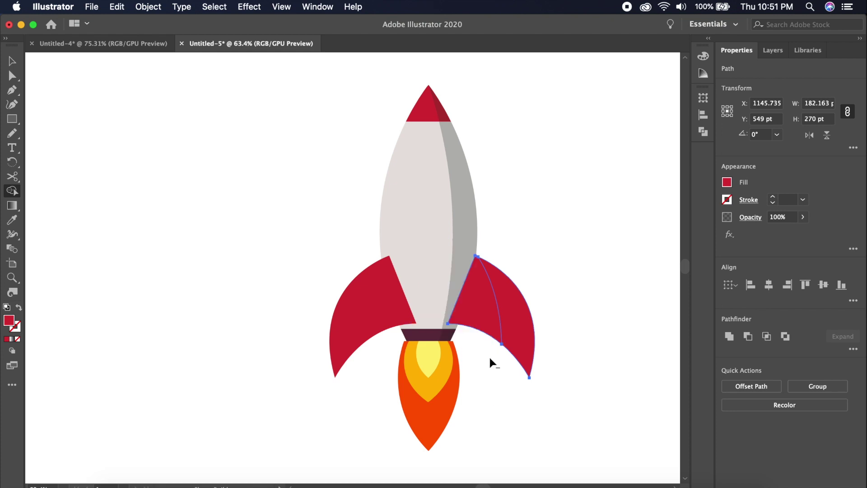
{"action": "key", "text": "v"}
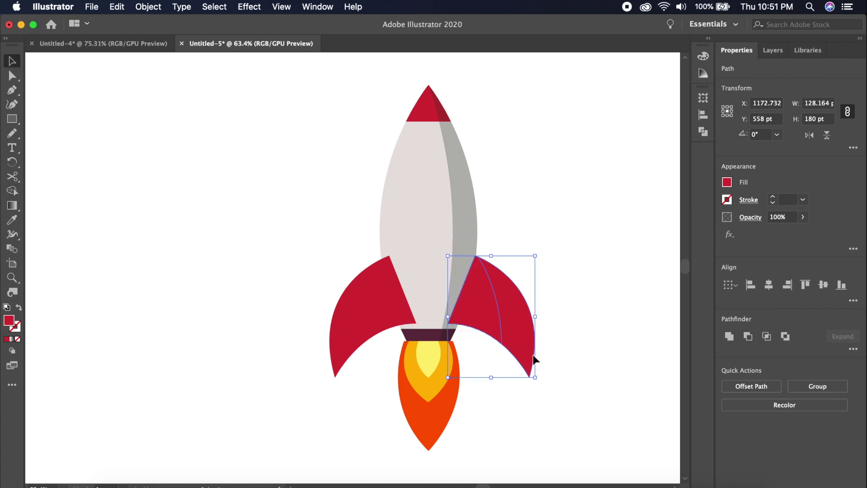
Step: Fill the inner piece of the right fin with the dark red sampled from the palette swatch
{"action": "scroll", "coordinate": [541, 213], "scroll_direction": "down", "scroll_amount": 3}
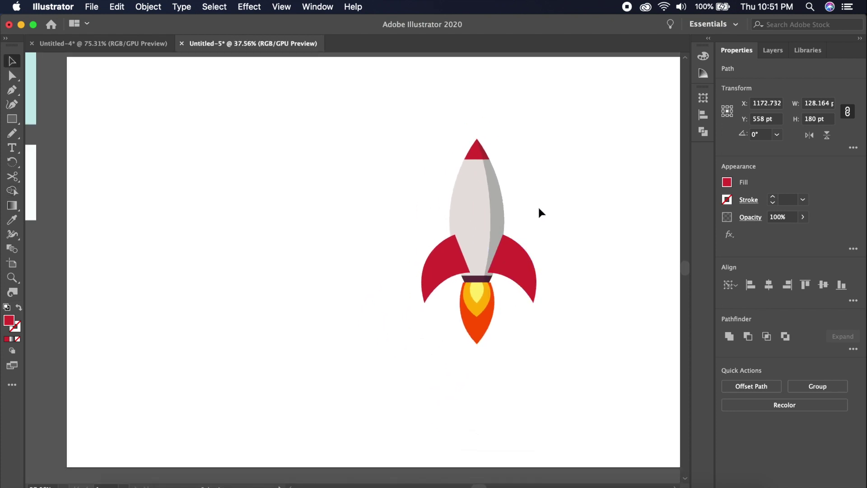
{"action": "key", "text": "i"}
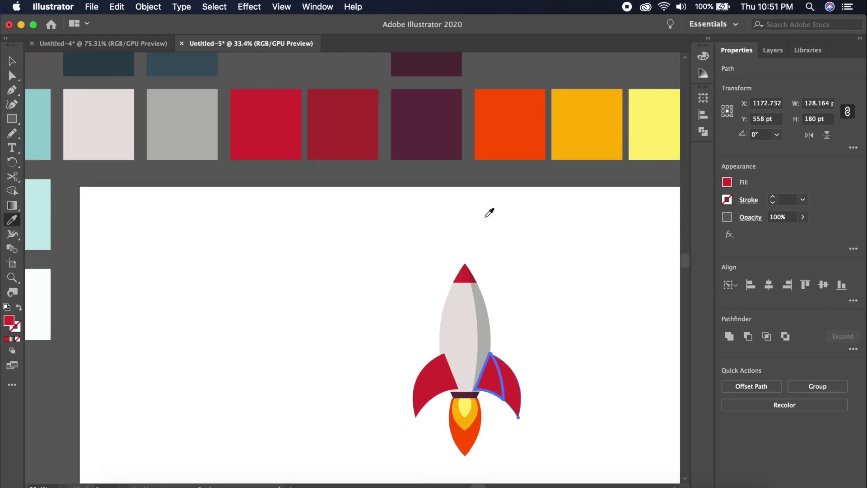
{"action": "left_click", "coordinate": [339, 131]}
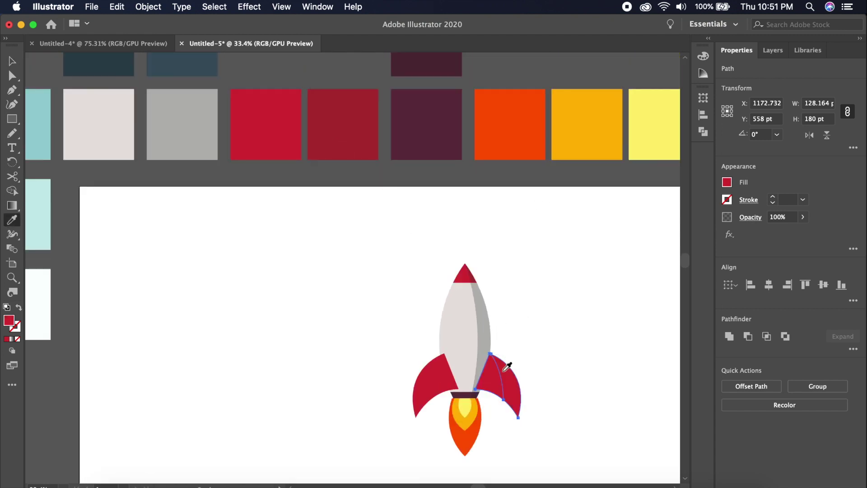
{"action": "key", "text": "shift+m"}
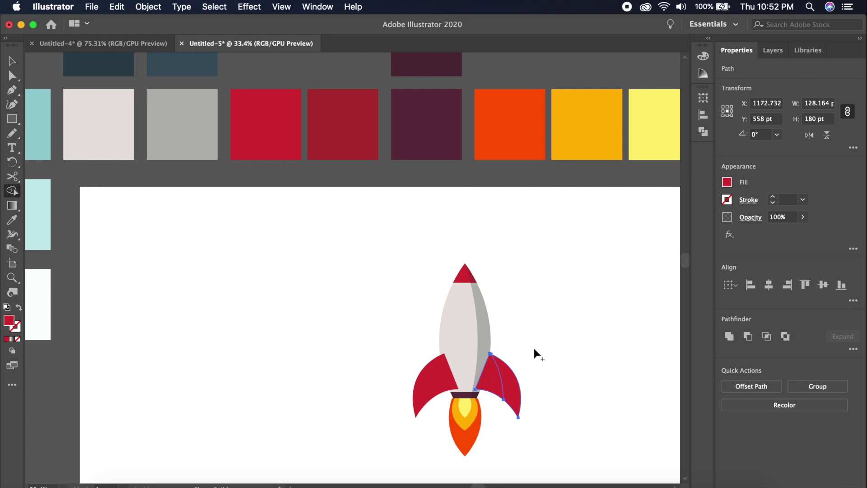
{"action": "key", "text": "v"}
{"action": "left_click", "coordinate": [533, 364]}
{"action": "left_click", "coordinate": [492, 376]}
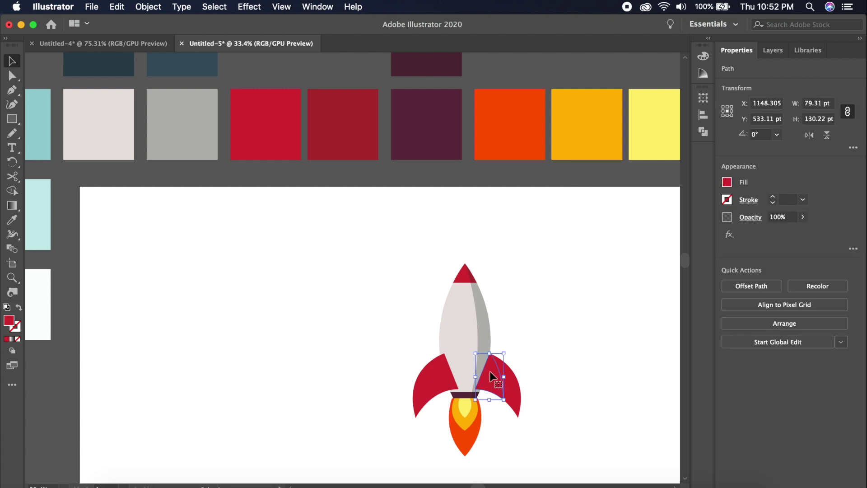
{"action": "key", "text": "i"}
{"action": "left_click", "coordinate": [354, 126]}
{"action": "key", "text": "v"}
{"action": "left_click", "coordinate": [541, 345]}
{"action": "scroll", "coordinate": [541, 345], "scroll_direction": "up", "scroll_amount": 5}
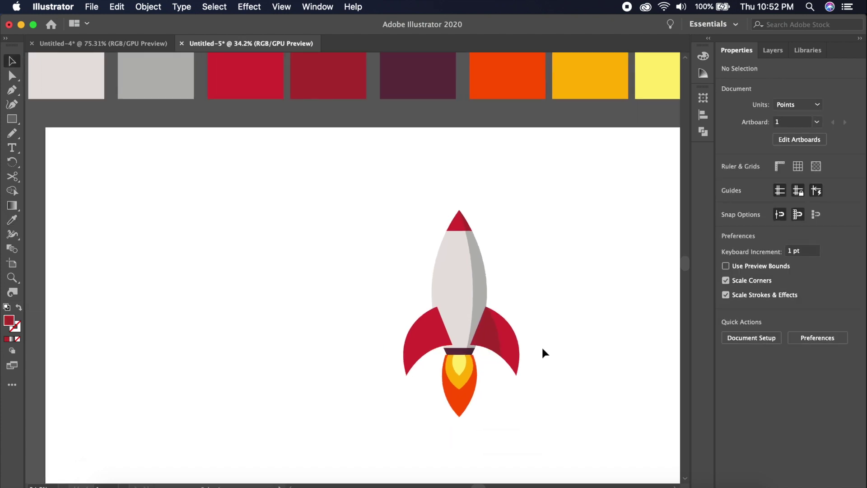
Step: Send both pieces of the right fin to the back, behind the rocket body
{"action": "left_click_drag", "start_coordinate": [542, 348], "coordinate": [453, 318]}
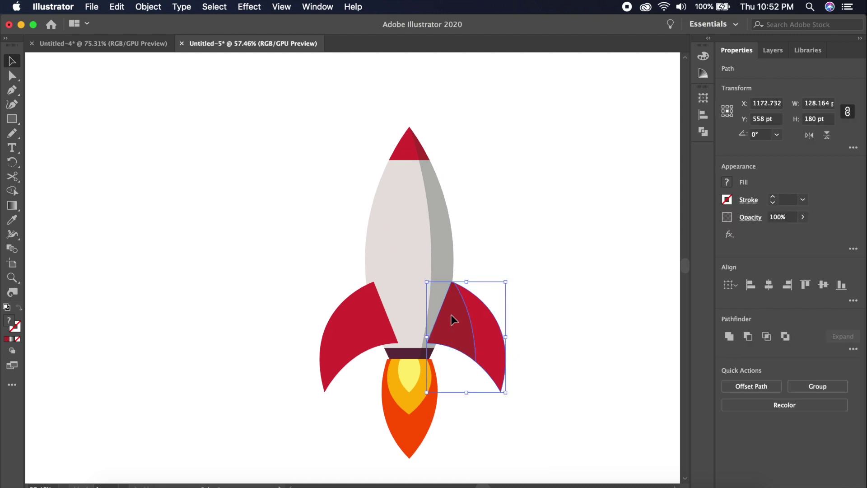
{"action": "right_click", "coordinate": [468, 329]}
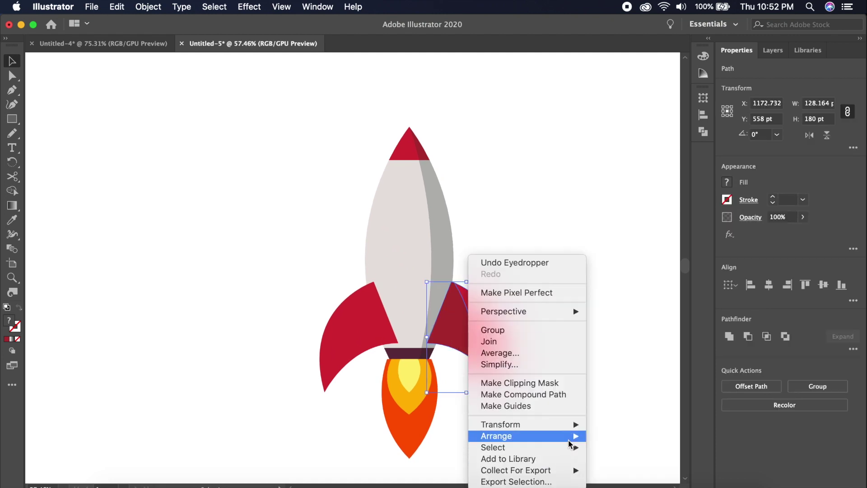
{"action": "mouse_move", "coordinate": [569, 441]}
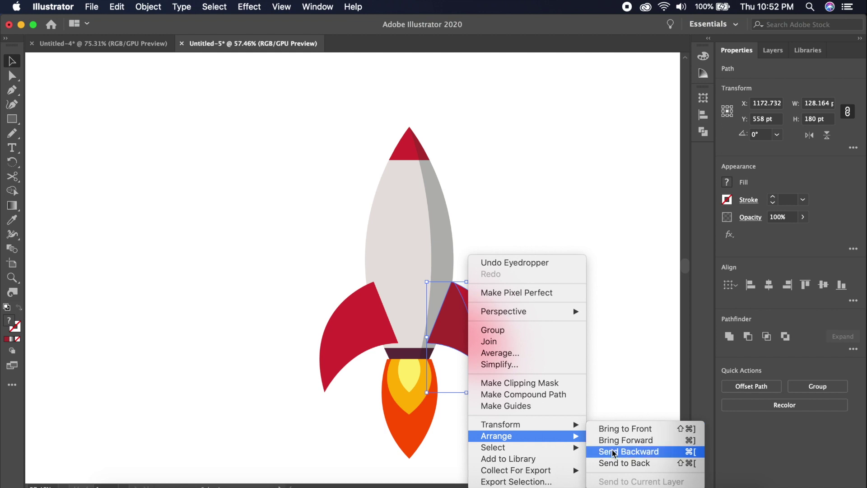
{"action": "left_click", "coordinate": [617, 463]}
{"action": "left_click", "coordinate": [552, 341]}
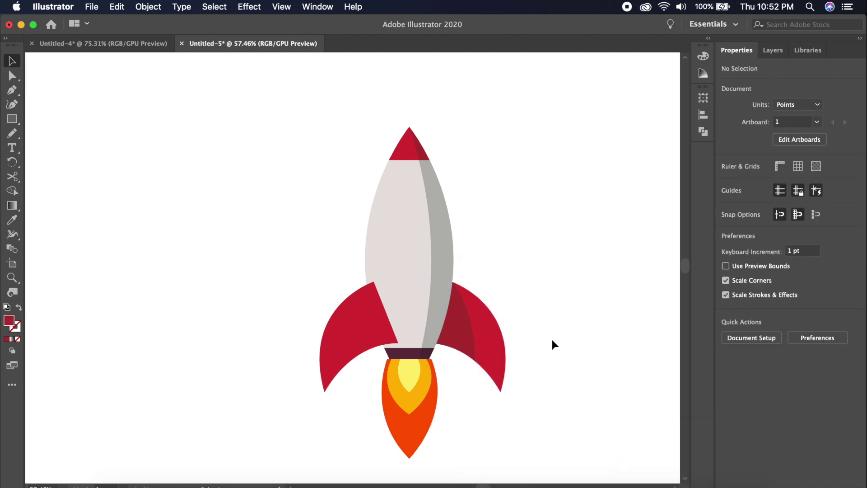
Step: Send the left fin to the back, behind the rocket body
{"action": "left_click", "coordinate": [352, 318]}
{"action": "right_click", "coordinate": [351, 319]}
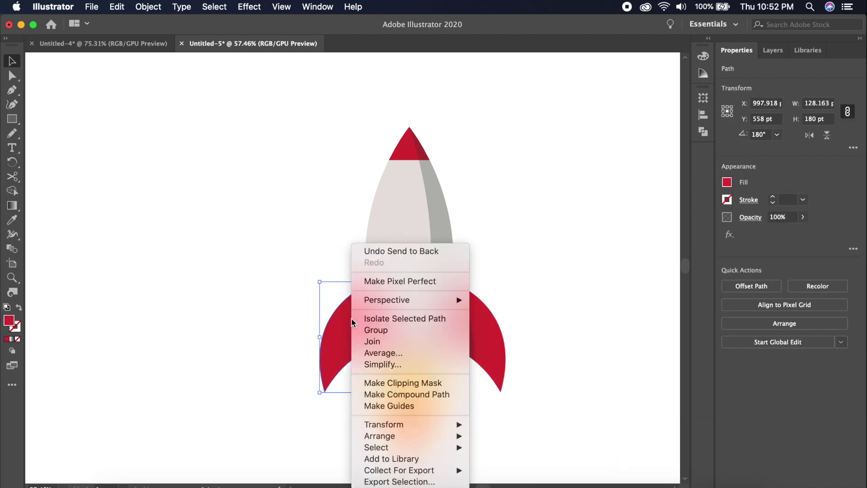
{"action": "mouse_move", "coordinate": [449, 440]}
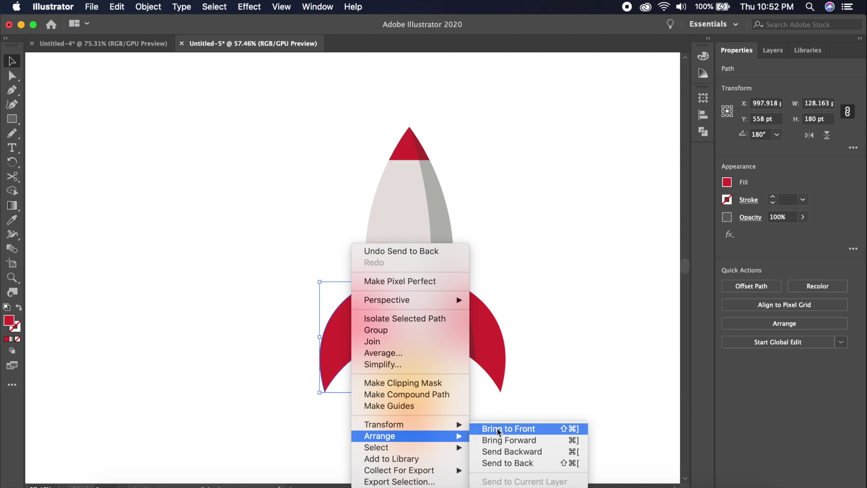
{"action": "left_click", "coordinate": [500, 464]}
{"action": "left_click", "coordinate": [562, 387]}
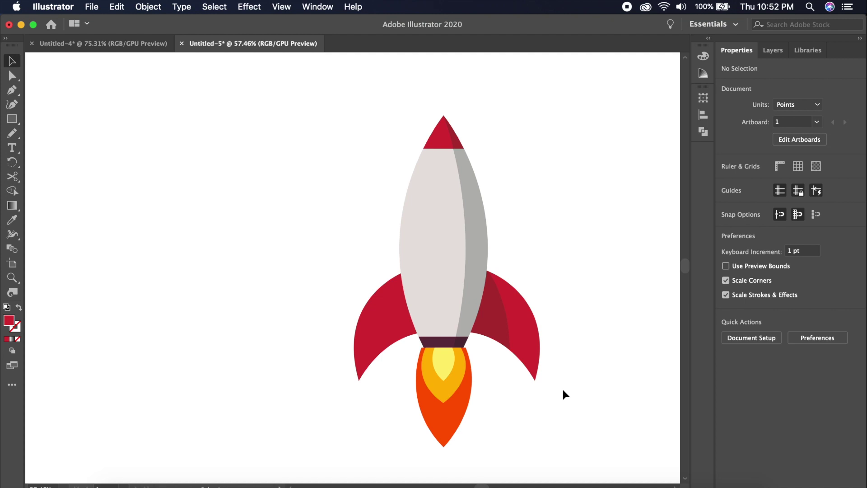
{"action": "key", "text": "super+apostrophe"}
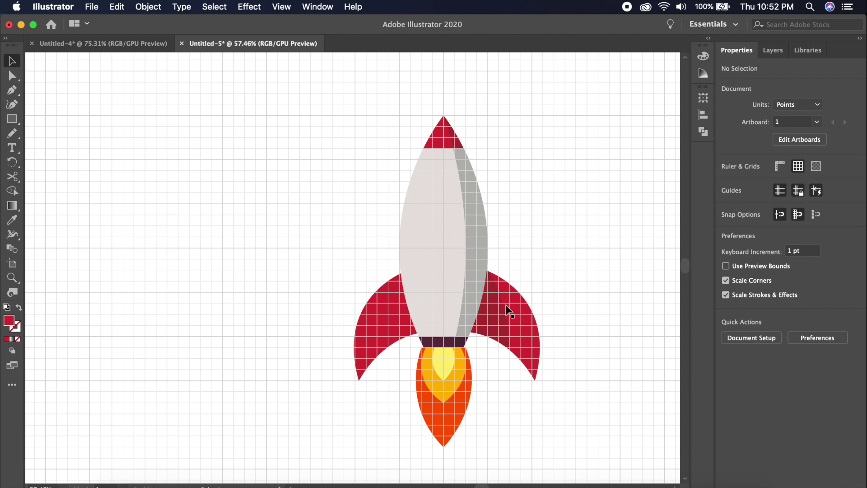
{"action": "key", "text": "super+apostrophe"}
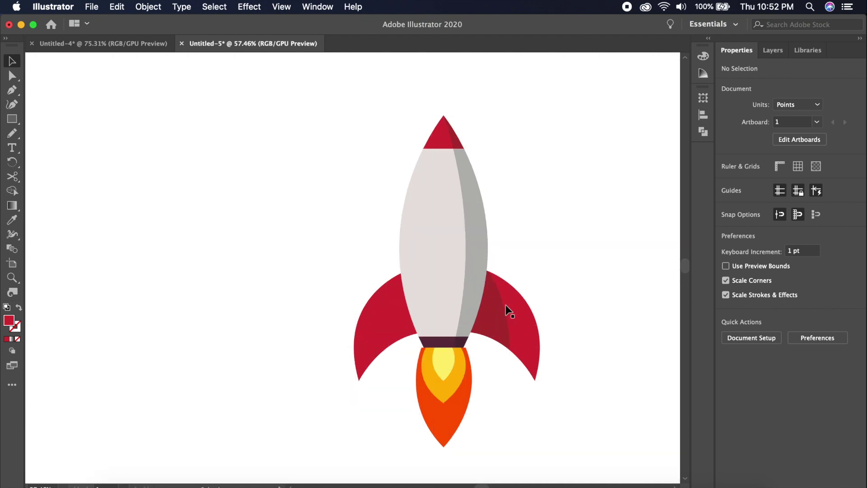
{"action": "scroll", "coordinate": [505, 304], "scroll_direction": "down", "scroll_amount": 3}
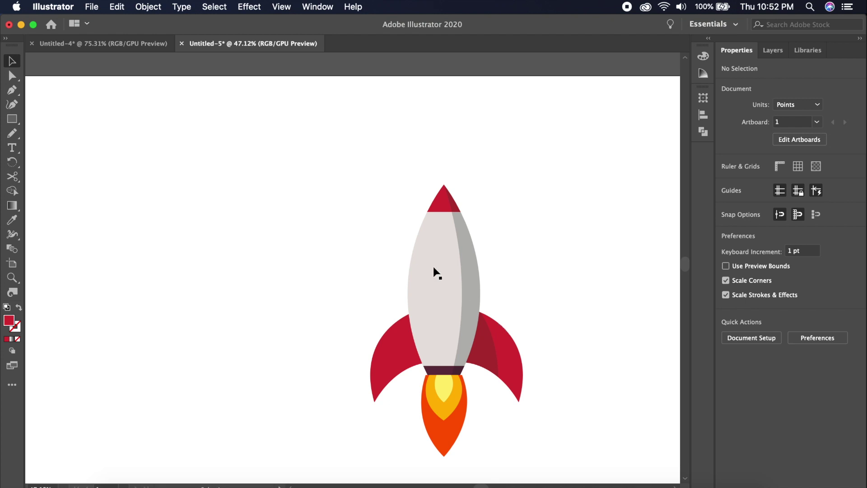
Step: Draw a 72 pt circle with the Ellipse tool on the rocket body, centred at X 1080, Y 378 pt
{"action": "scroll", "coordinate": [423, 262], "scroll_direction": "up", "scroll_amount": 4}
{"action": "scroll", "coordinate": [423, 259], "scroll_direction": "right", "scroll_amount": 2}
{"action": "scroll", "coordinate": [423, 259], "scroll_direction": "down", "scroll_amount": 1}
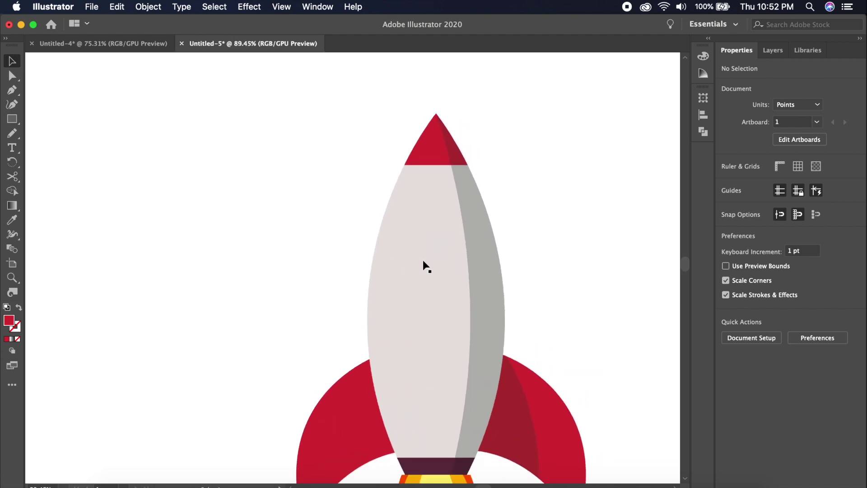
{"action": "key", "text": "l"}
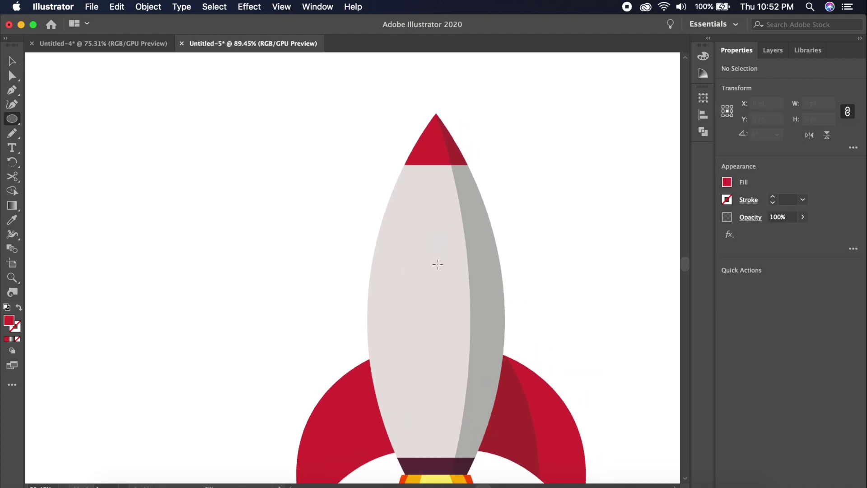
{"action": "left_click", "coordinate": [16, 122]}
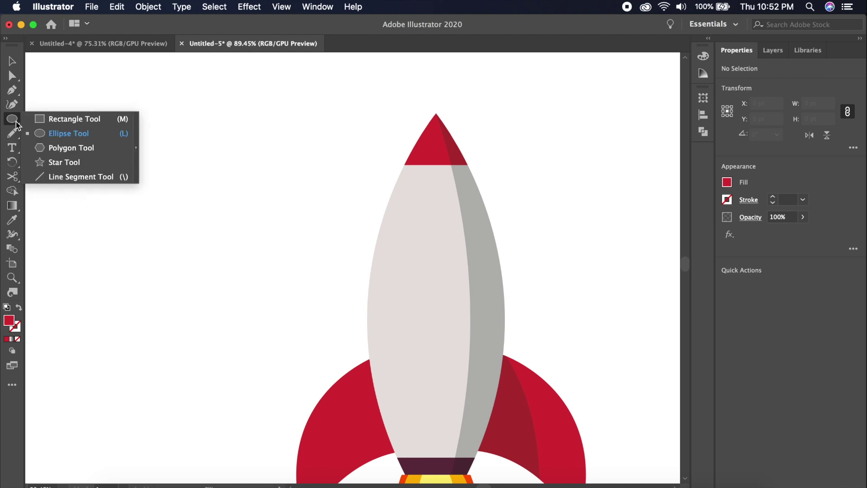
{"action": "left_click", "coordinate": [58, 135]}
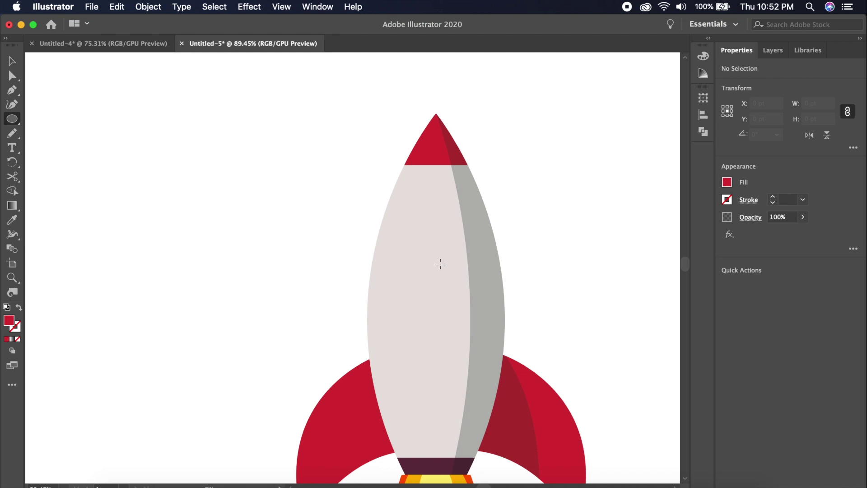
{"action": "left_click_drag", "start_coordinate": [436, 268], "coordinate": [413, 229]}
{"action": "key", "text": "v"}
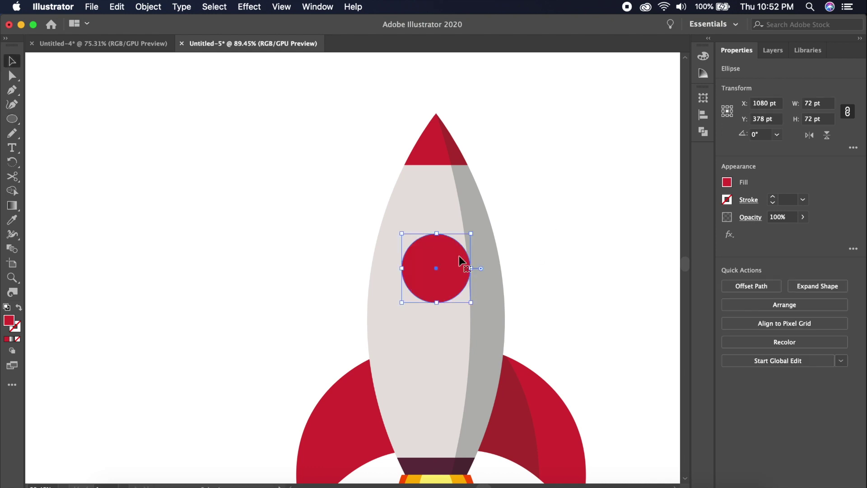
Step: Show the grid and move the circle straight up to Y 360 pt
{"action": "key", "text": "super+apostrophe"}
{"action": "scroll", "coordinate": [432, 257], "scroll_direction": "up", "scroll_amount": 3}
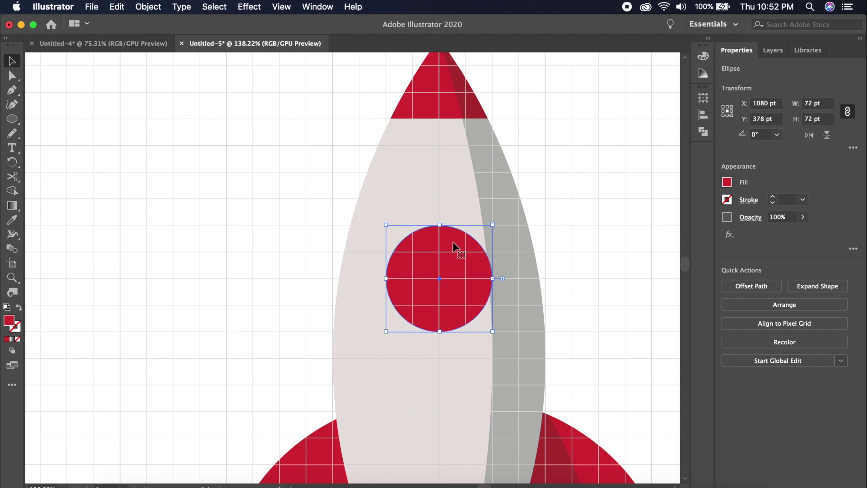
{"action": "left_click_drag", "start_coordinate": [438, 276], "coordinate": [437, 260]}
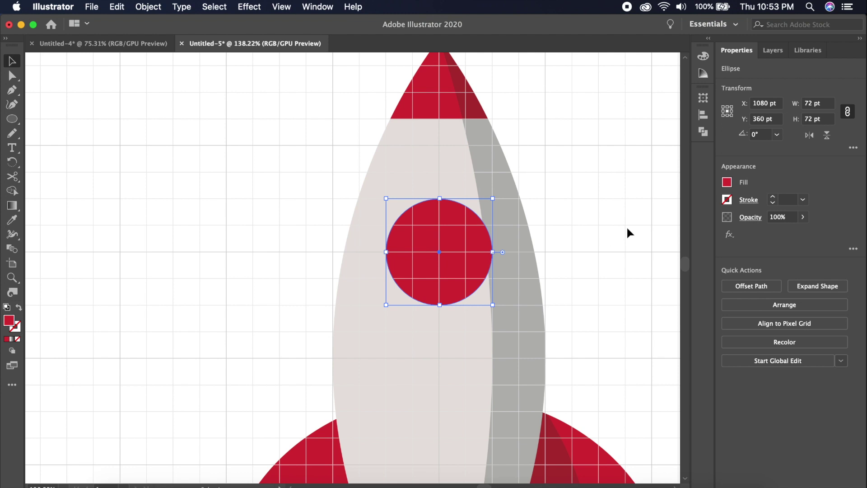
Step: Hide the grid and set the circle's fill to none
{"action": "left_click", "coordinate": [727, 199]}
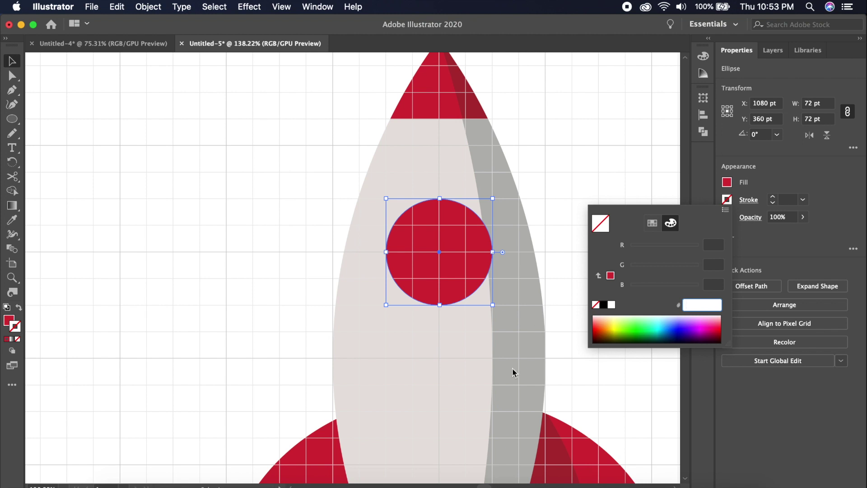
{"action": "key", "text": "Escape"}
{"action": "scroll", "coordinate": [551, 252], "scroll_direction": "down", "scroll_amount": 4}
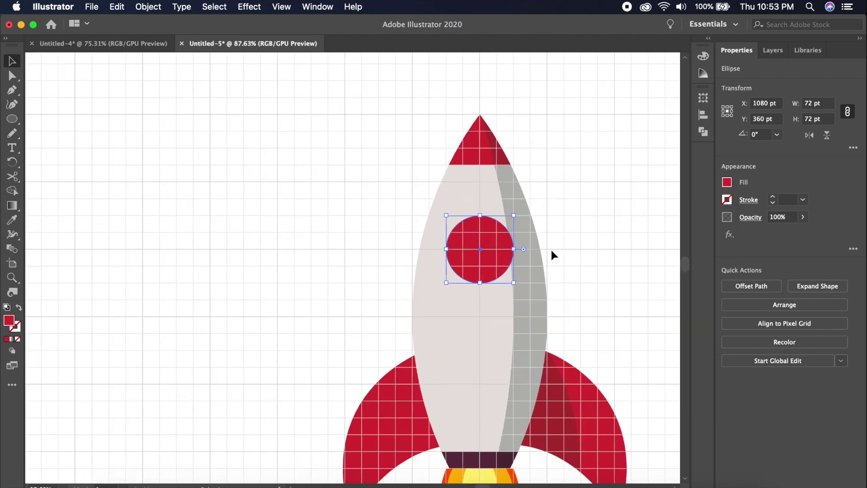
{"action": "scroll", "coordinate": [551, 254], "scroll_direction": "down", "scroll_amount": 5}
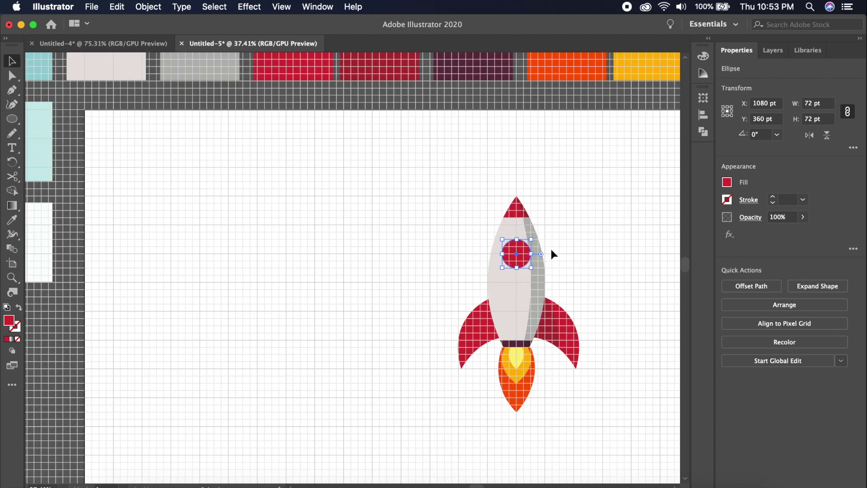
{"action": "scroll", "coordinate": [551, 250], "scroll_direction": "up", "scroll_amount": 4}
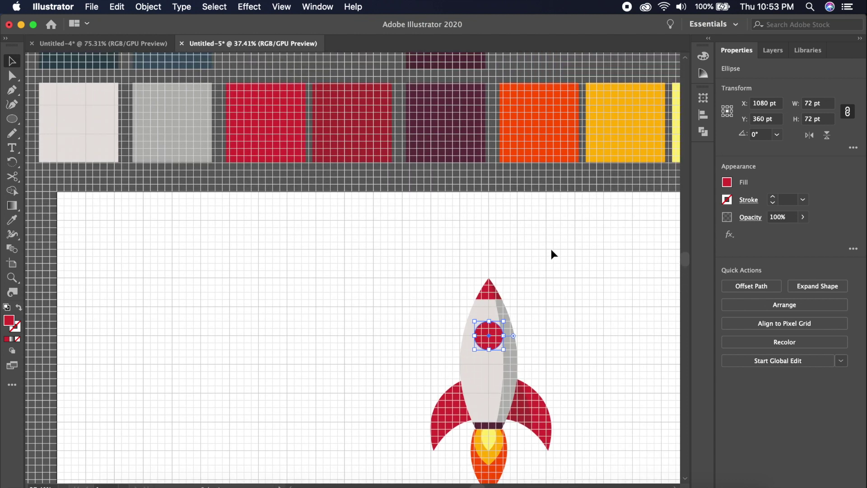
{"action": "key", "text": "super+apostrophe"}
{"action": "scroll", "coordinate": [524, 204], "scroll_direction": "up", "scroll_amount": 2}
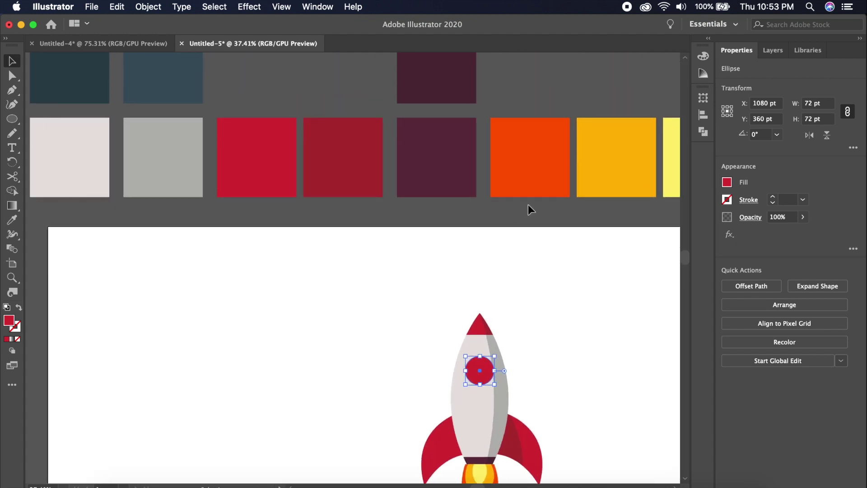
{"action": "left_click", "coordinate": [726, 182]}
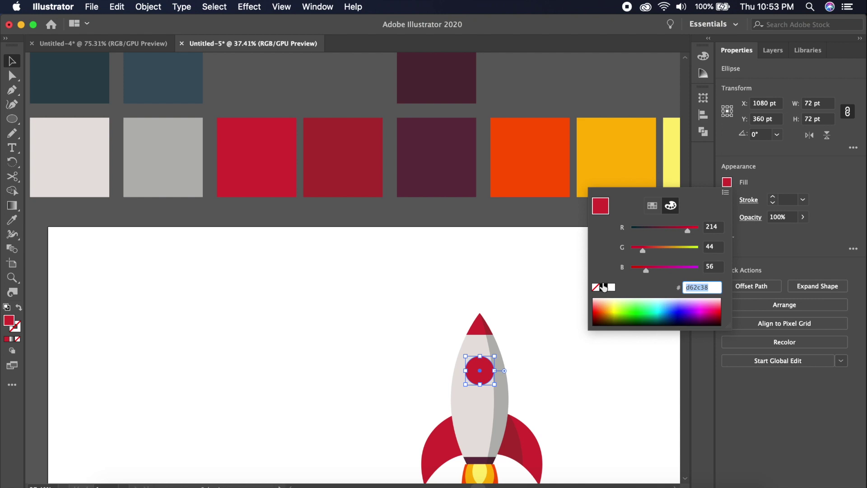
{"action": "left_click", "coordinate": [604, 287]}
{"action": "left_click", "coordinate": [596, 288]}
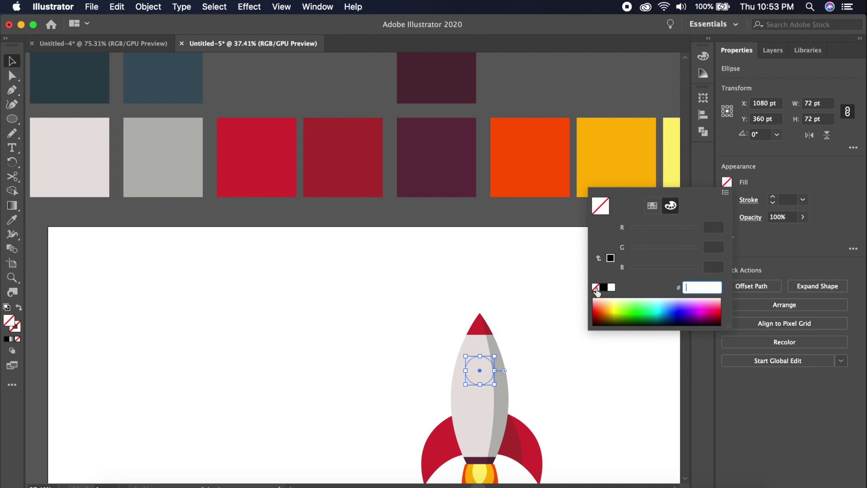
Step: Try to sample the plum palette swatch as the circle's stroke colour
{"action": "left_click", "coordinate": [727, 199]}
{"action": "left_click", "coordinate": [728, 200]}
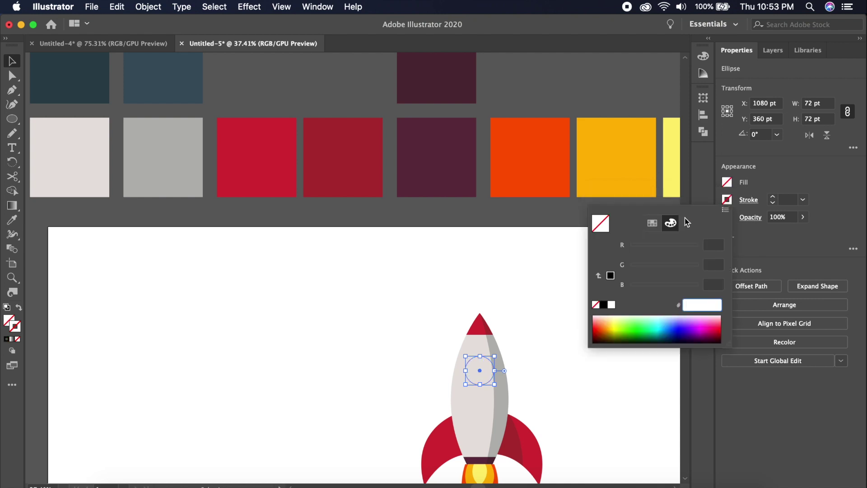
{"action": "type", "text": "i"}
{"action": "left_click", "coordinate": [463, 187]}
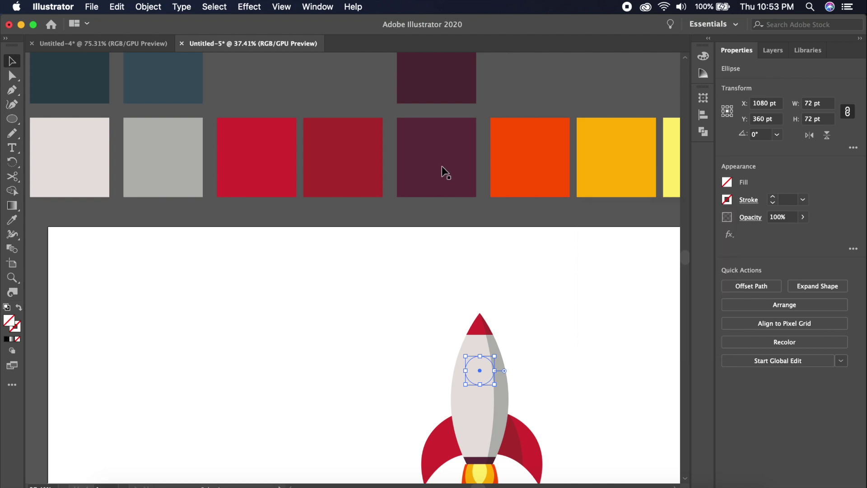
Step: Copy the hex code 612f40 from the fill of the plum palette swatch
{"action": "left_click", "coordinate": [449, 178]}
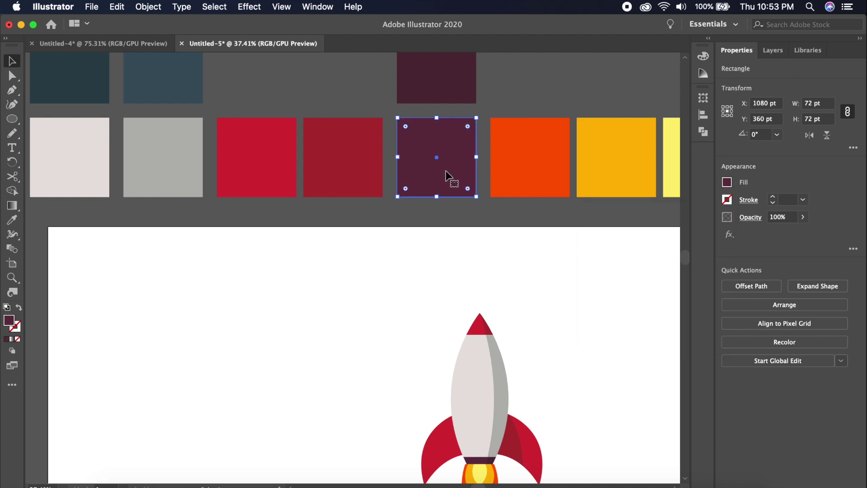
{"action": "left_click", "coordinate": [727, 182]}
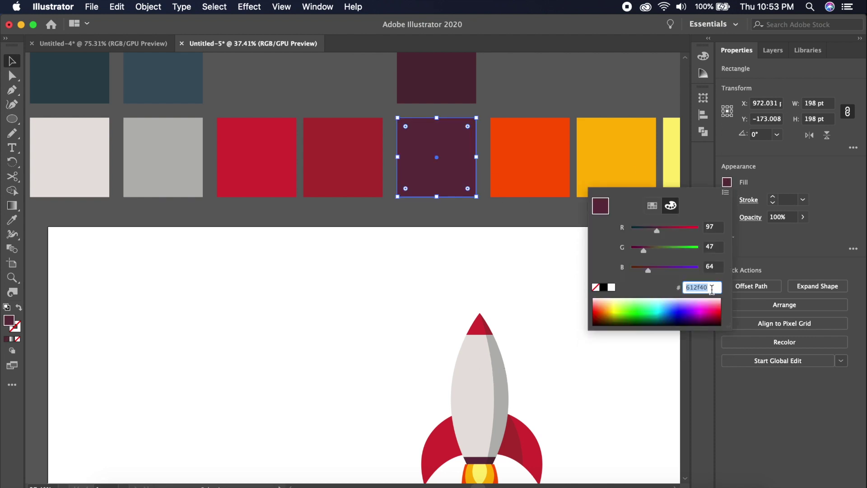
{"action": "left_click", "coordinate": [739, 205]}
{"action": "left_click", "coordinate": [726, 200]}
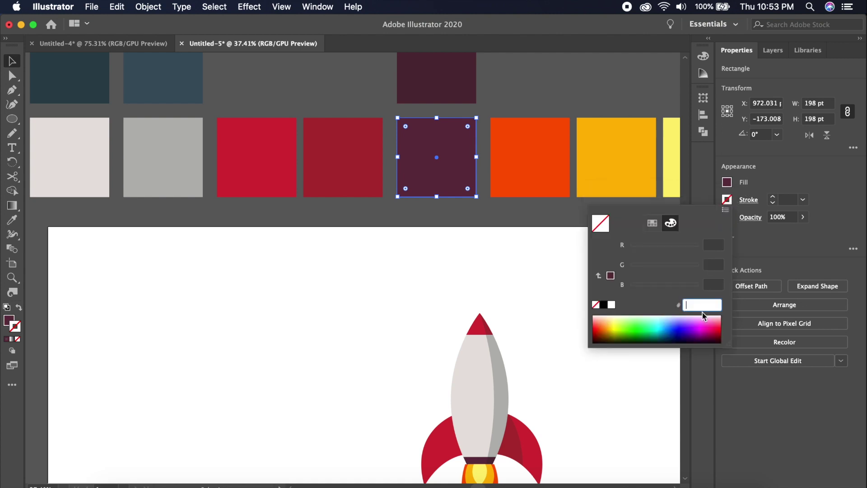
{"action": "key", "text": "Return"}
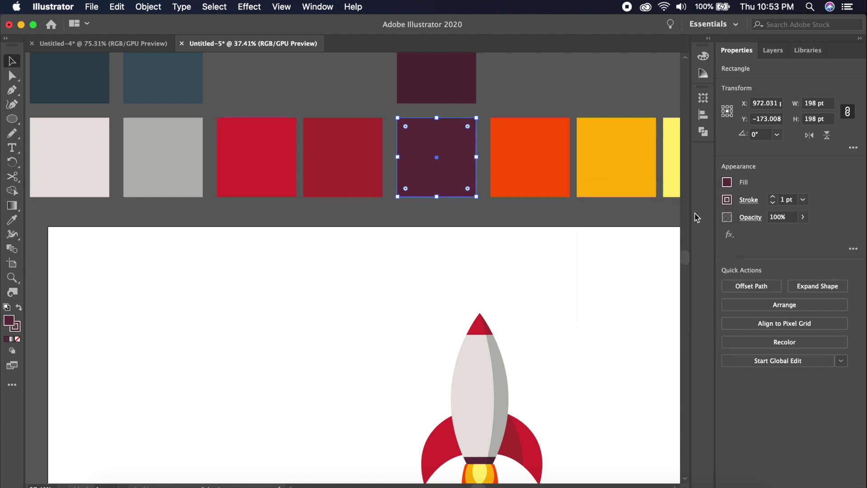
{"action": "left_click", "coordinate": [728, 182]}
{"action": "left_click", "coordinate": [595, 287]}
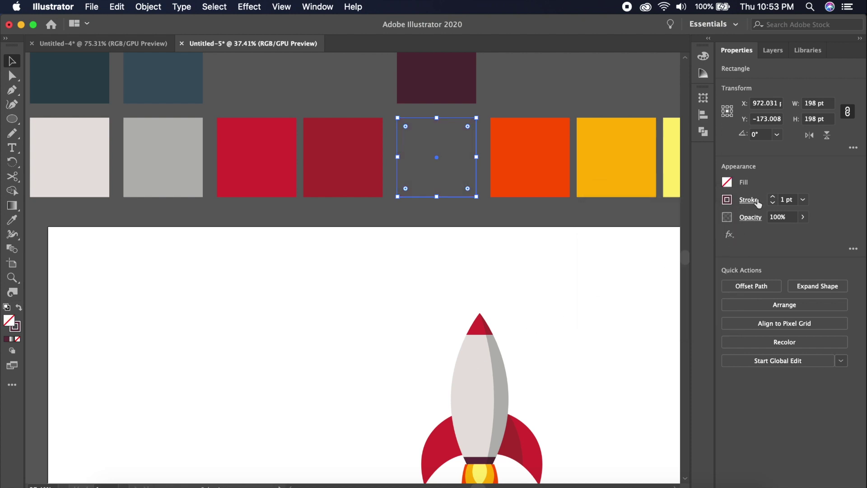
{"action": "left_click", "coordinate": [773, 197]}
{"action": "left_click", "coordinate": [773, 198]}
{"action": "left_click", "coordinate": [773, 198]}
{"action": "left_click", "coordinate": [774, 197]}
{"action": "left_click", "coordinate": [773, 197]}
{"action": "left_click", "coordinate": [482, 383]}
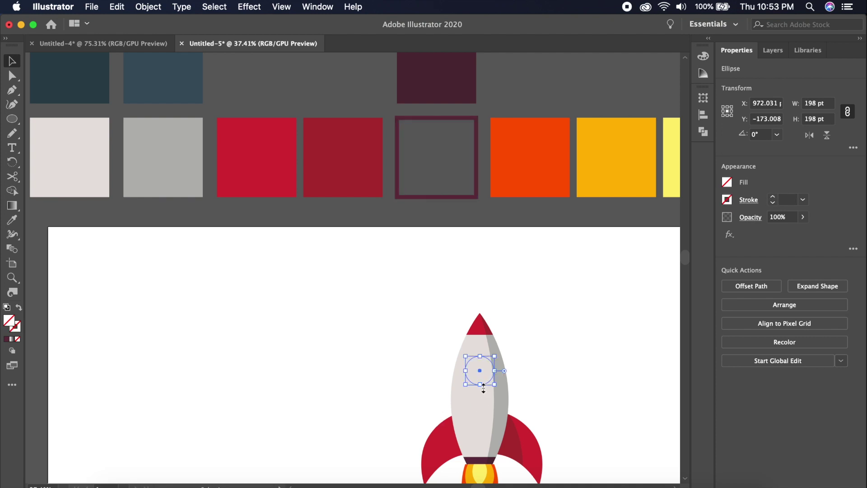
{"action": "key", "text": "super+shift+b"}
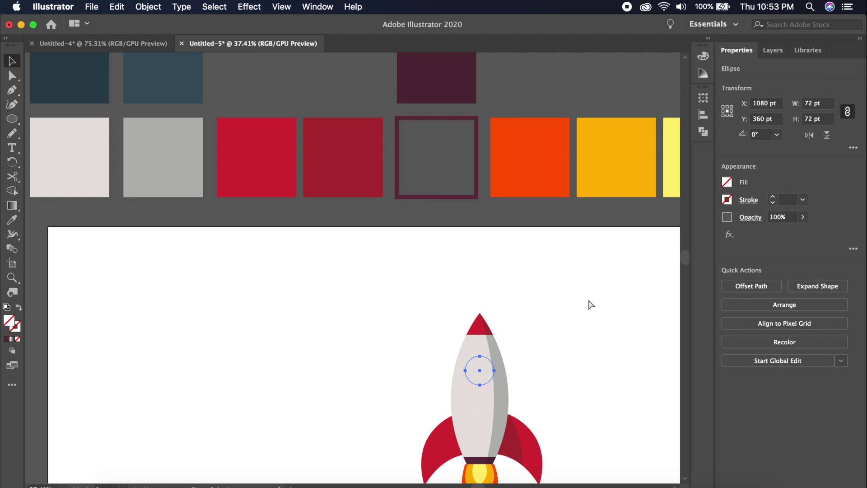
{"action": "key", "text": "super+z"}
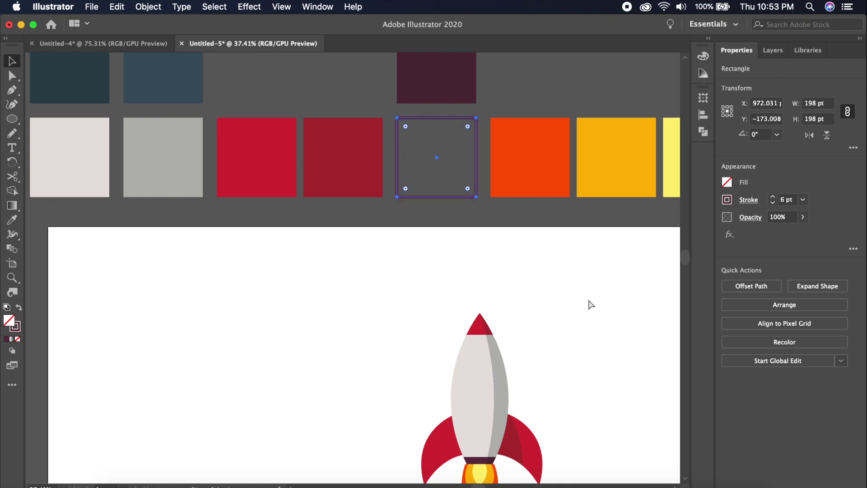
{"action": "key", "text": "super+z"}
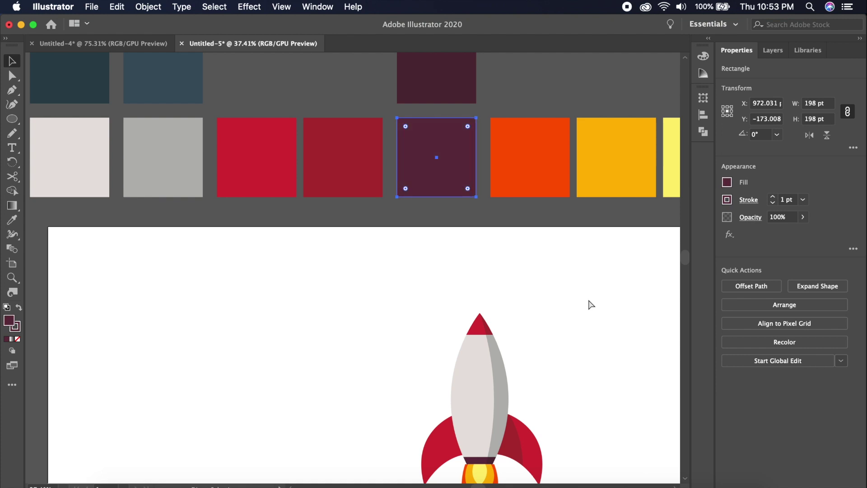
Step: Give the circle on the rocket body a 612f40 plum stroke with a weight of 5 pt
{"action": "left_click", "coordinate": [486, 380]}
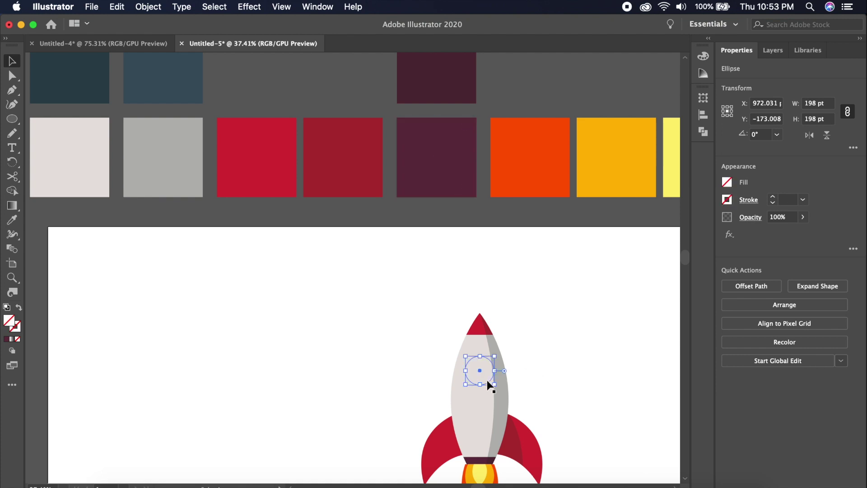
{"action": "left_click", "coordinate": [727, 199]}
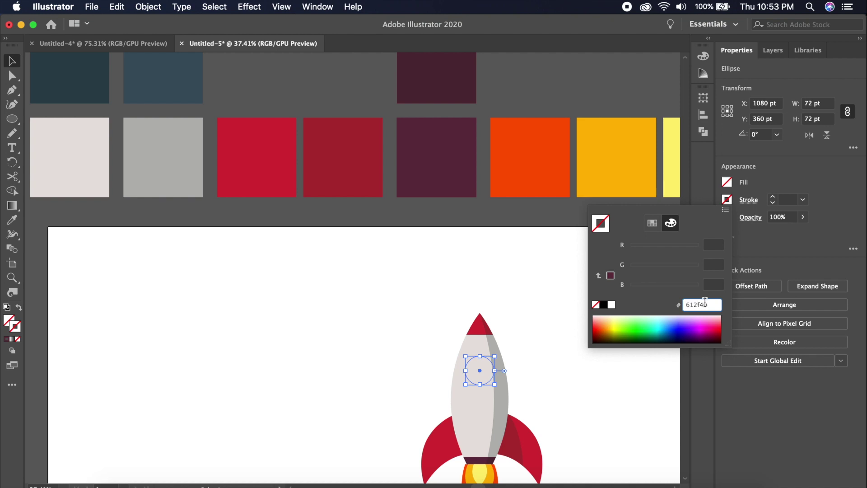
{"action": "key", "text": "Return"}
{"action": "left_click", "coordinate": [773, 198]}
{"action": "left_click", "coordinate": [772, 197]}
{"action": "left_click", "coordinate": [773, 198]}
{"action": "left_click", "coordinate": [773, 197]}
{"action": "left_click", "coordinate": [772, 198]}
{"action": "left_click", "coordinate": [772, 197]}
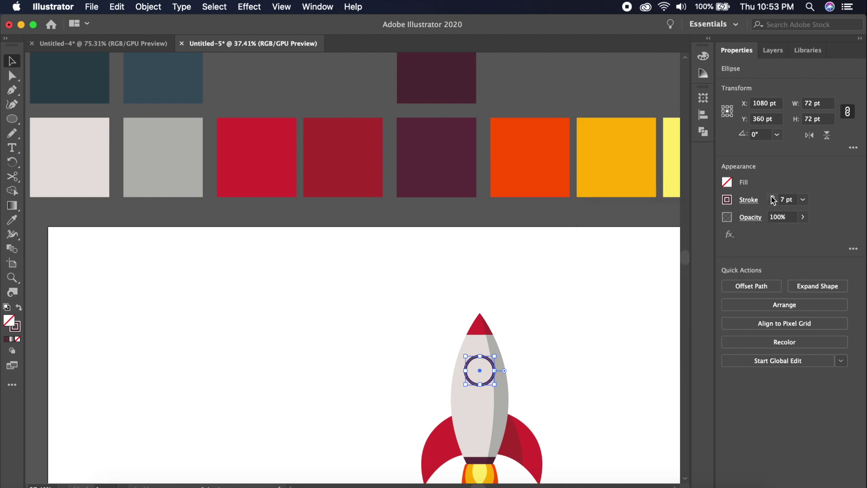
{"action": "left_click", "coordinate": [773, 203]}
{"action": "left_click", "coordinate": [773, 202]}
Step: Paste a copy of the plum ring in place, with its stroke set to none and its fill to white
{"action": "left_click", "coordinate": [546, 378]}
{"action": "scroll", "coordinate": [547, 378], "scroll_direction": "up", "scroll_amount": 1}
{"action": "scroll", "coordinate": [547, 379], "scroll_direction": "up", "scroll_amount": 5}
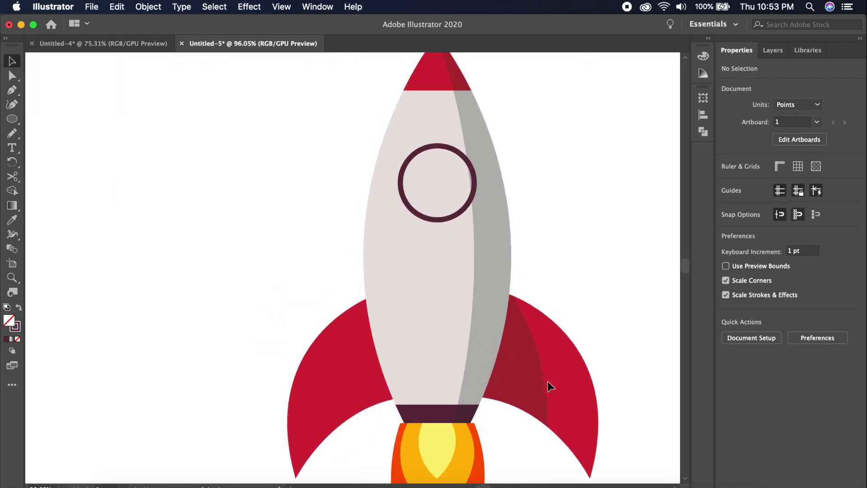
{"action": "scroll", "coordinate": [548, 382], "scroll_direction": "up", "scroll_amount": 3}
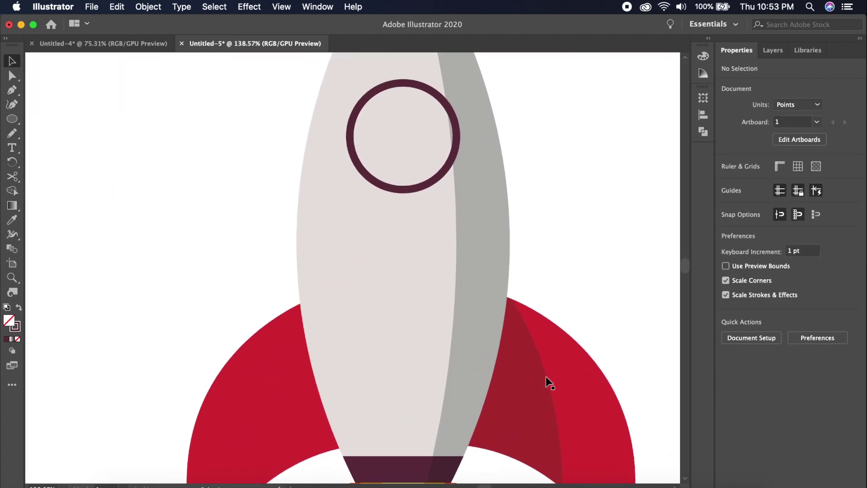
{"action": "scroll", "coordinate": [546, 376], "scroll_direction": "up", "scroll_amount": 5}
{"action": "scroll", "coordinate": [546, 376], "scroll_direction": "left", "scroll_amount": 4}
{"action": "left_click", "coordinate": [519, 279]}
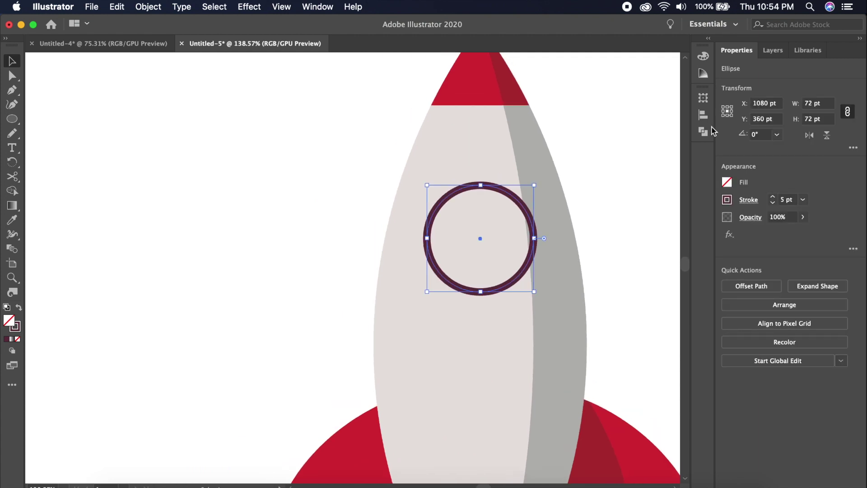
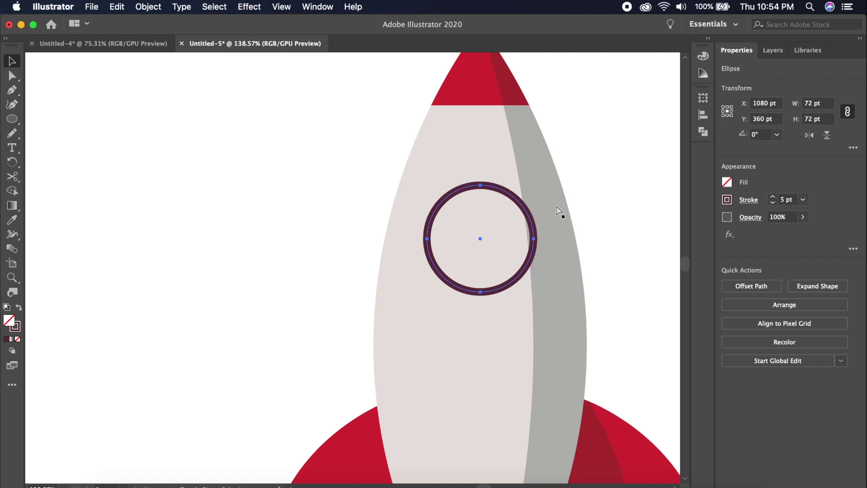
{"action": "left_click", "coordinate": [727, 200]}
{"action": "left_click", "coordinate": [596, 304]}
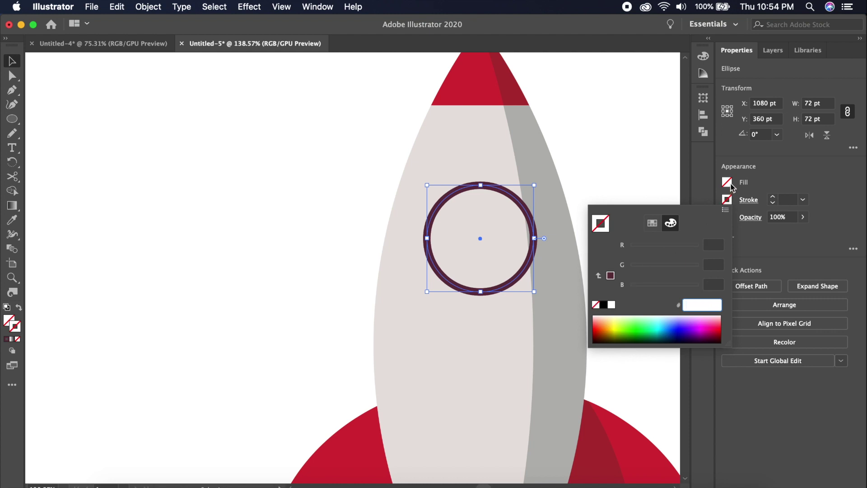
{"action": "left_click", "coordinate": [610, 287]}
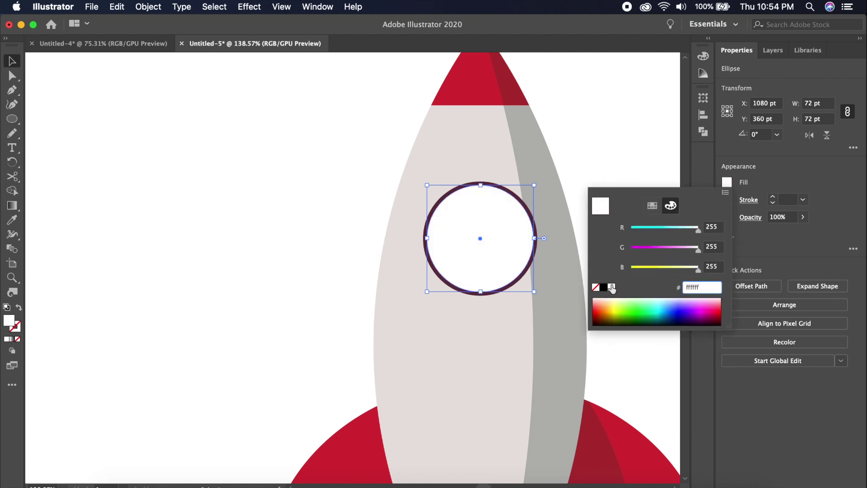
Step: Send the white circle backward one level so it sits behind the plum ring
{"action": "right_click", "coordinate": [483, 270]}
{"action": "mouse_move", "coordinate": [551, 437]}
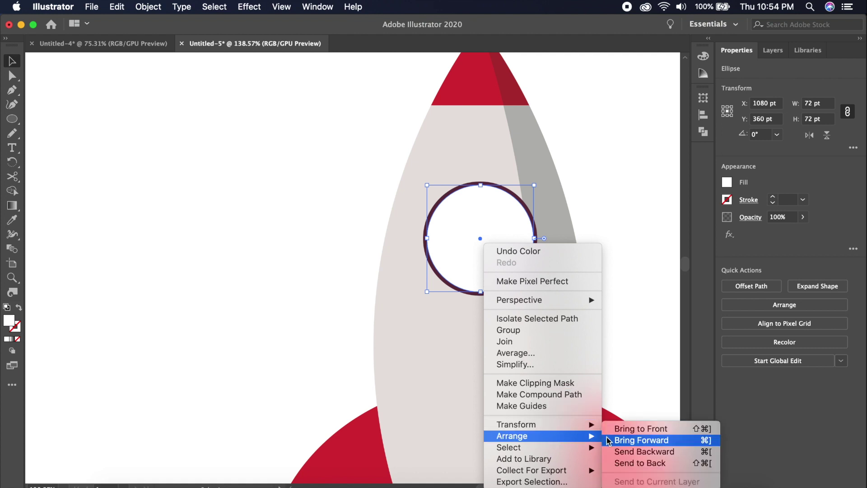
{"action": "left_click", "coordinate": [631, 451]}
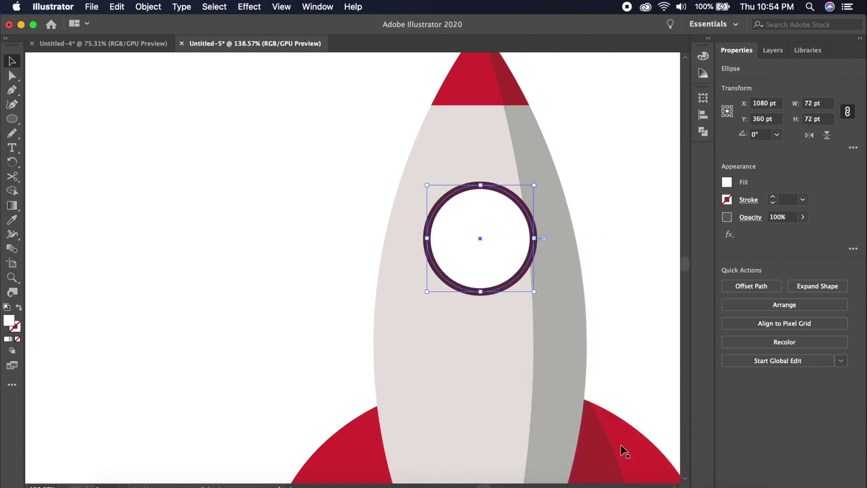
Step: Expand Layer 1 to check the stacking order of the white circle and the plum ring
{"action": "left_click", "coordinate": [612, 245]}
{"action": "left_click", "coordinate": [516, 237]}
{"action": "left_click", "coordinate": [772, 50]}
{"action": "left_click", "coordinate": [755, 69]}
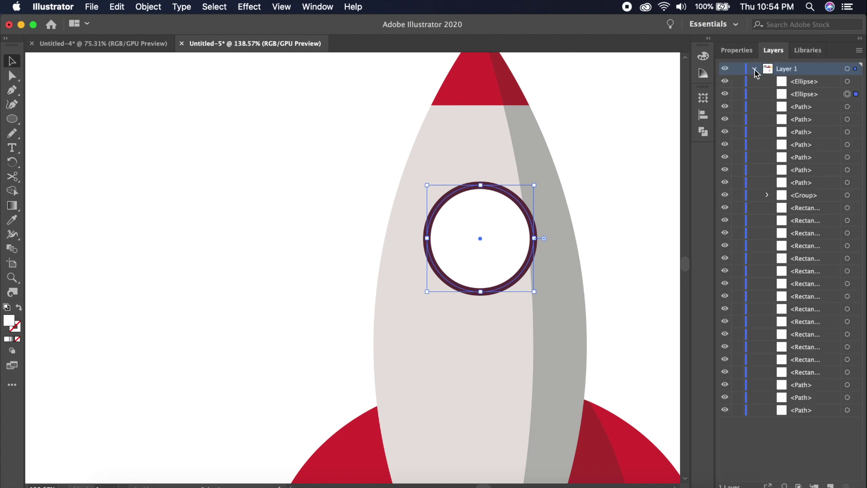
{"action": "mouse_move", "coordinate": [797, 94]}
{"action": "left_mouse_down"}
{"action": "mouse_move", "coordinate": [804, 96]}
{"action": "mouse_move", "coordinate": [807, 78]}
{"action": "mouse_move", "coordinate": [801, 103]}
{"action": "left_mouse_up"}
{"action": "left_click", "coordinate": [740, 50]}
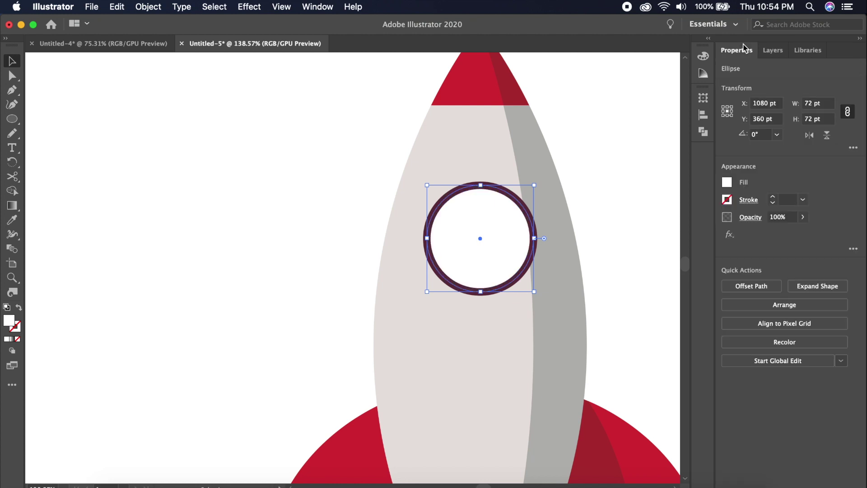
Step: Duplicate the white window circle by pasting a copy in place on top of the plum ring
{"action": "left_click", "coordinate": [592, 208]}
{"action": "scroll", "coordinate": [459, 248], "scroll_direction": "down", "scroll_amount": 10}
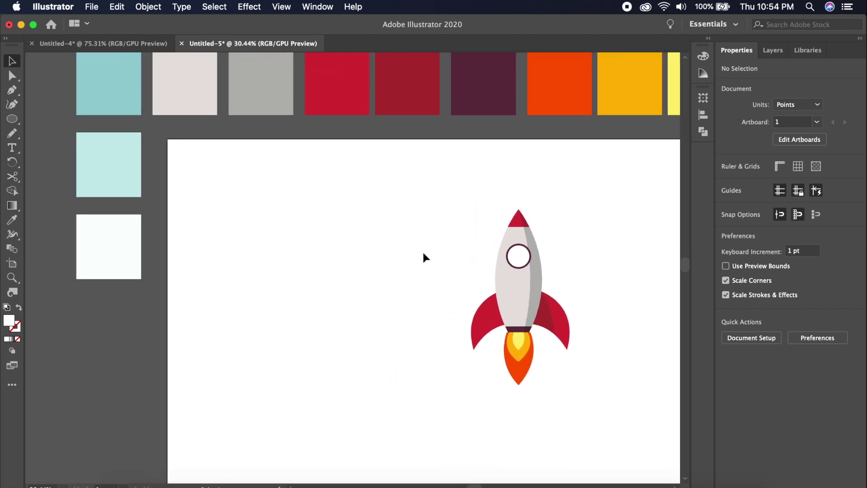
{"action": "scroll", "coordinate": [505, 214], "scroll_direction": "up", "scroll_amount": 5}
{"action": "scroll", "coordinate": [504, 209], "scroll_direction": "up", "scroll_amount": 4}
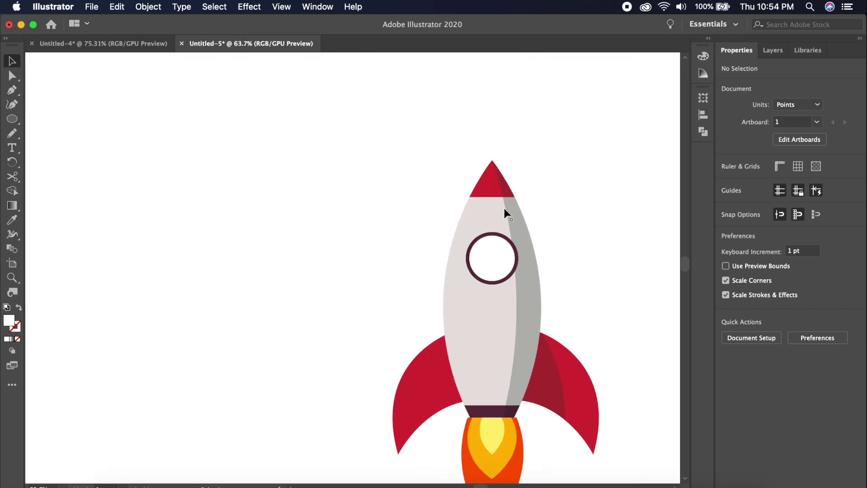
{"action": "left_click", "coordinate": [485, 303]}
{"action": "scroll", "coordinate": [486, 307], "scroll_direction": "up", "scroll_amount": 3}
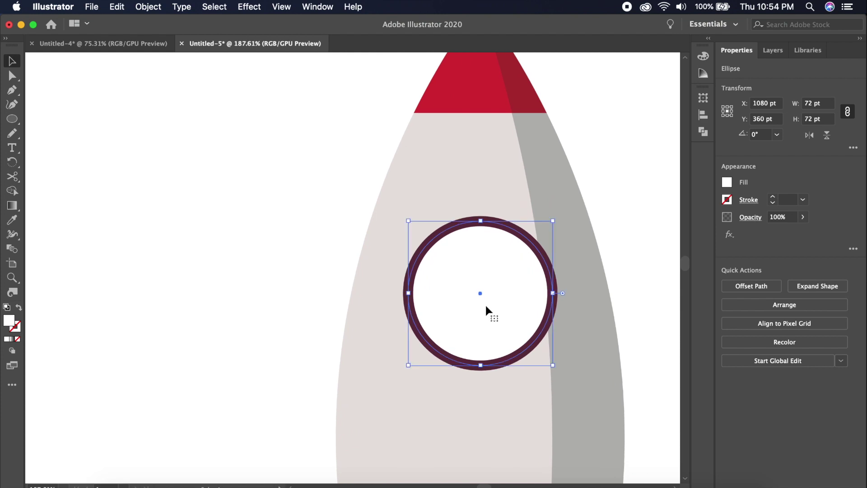
{"action": "key", "text": "a"}
{"action": "key", "text": "v"}
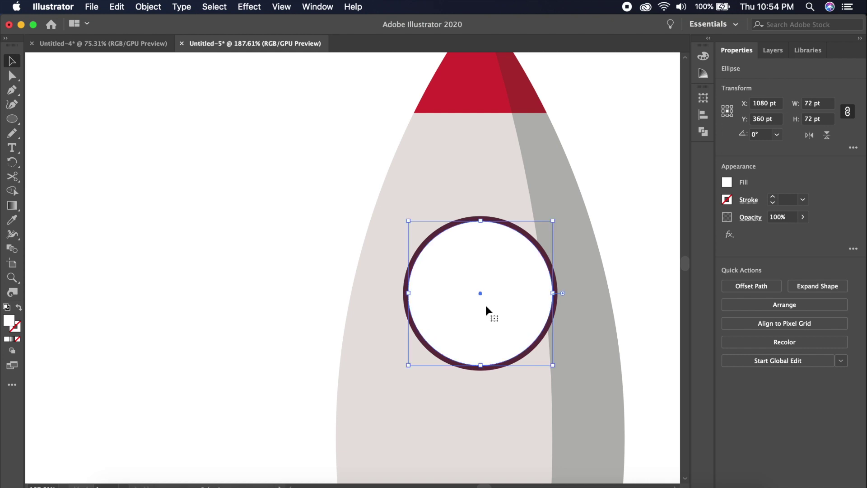
{"action": "right_click", "coordinate": [486, 309]}
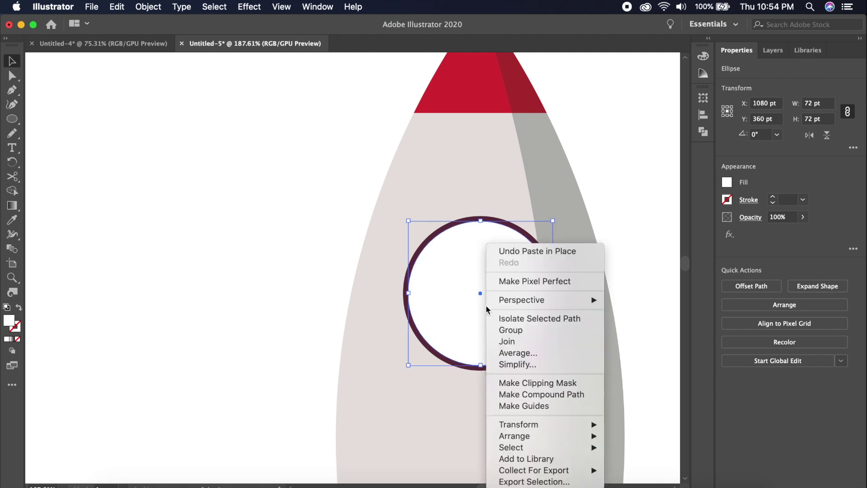
{"action": "left_click", "coordinate": [448, 300]}
Step: Fill the copied window circle with the light teal palette swatch colour, 98cdd3, using the Eyedropper
{"action": "scroll", "coordinate": [448, 301], "scroll_direction": "down", "scroll_amount": 10}
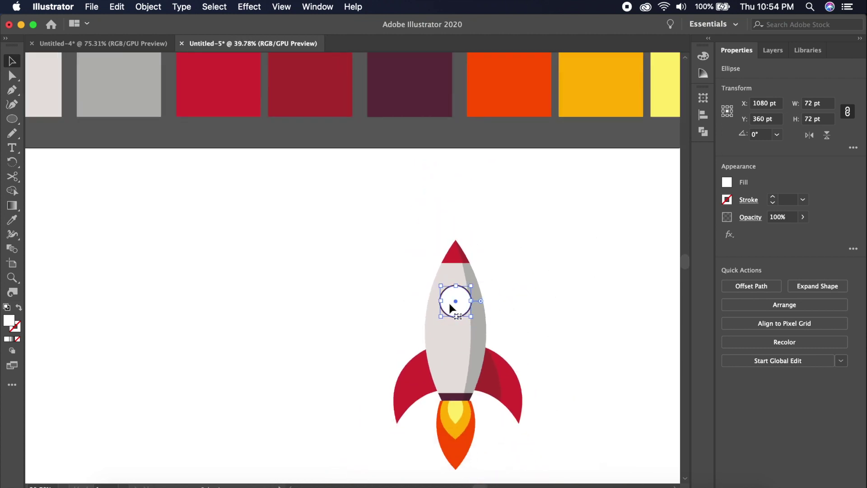
{"action": "key", "text": "i"}
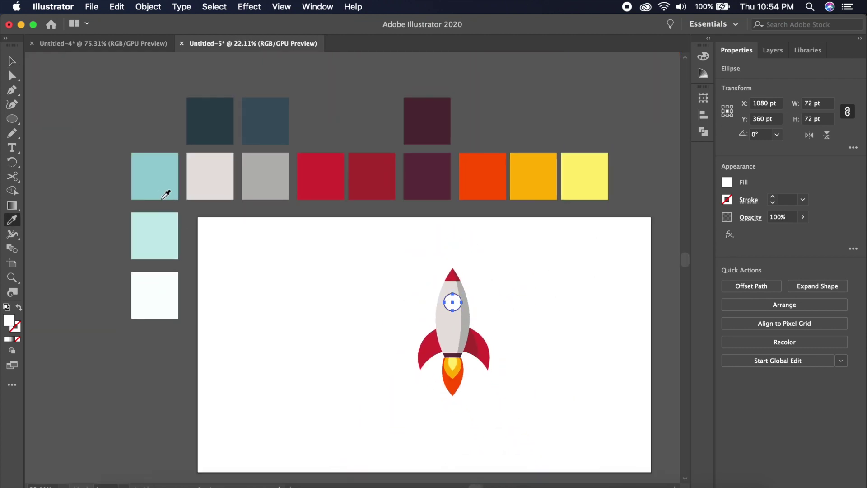
{"action": "left_click", "coordinate": [168, 176]}
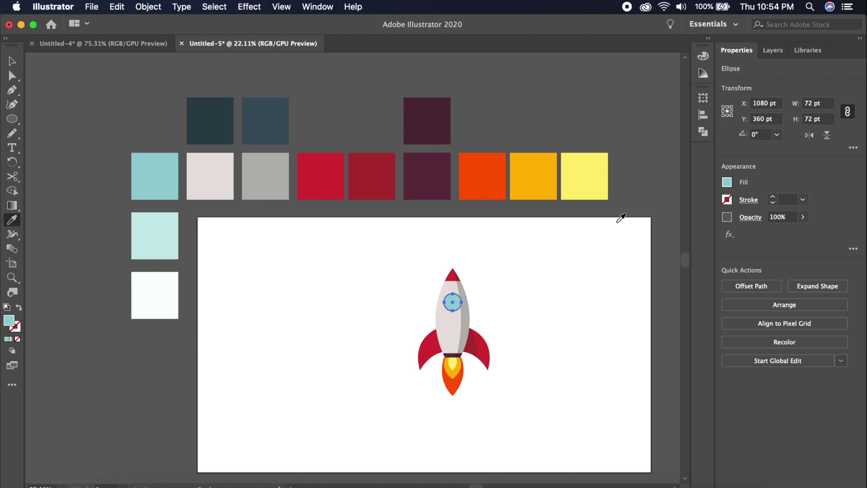
{"action": "left_click", "coordinate": [728, 183]}
{"action": "left_click", "coordinate": [712, 286]}
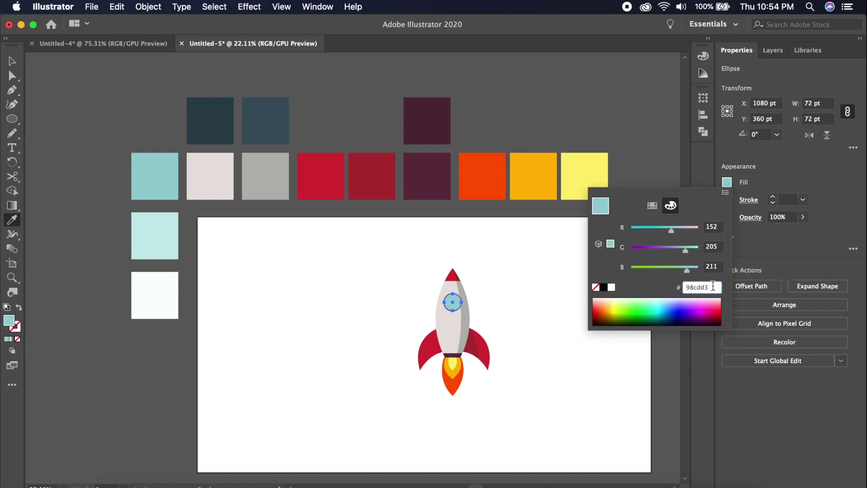
{"action": "key", "text": "Return"}
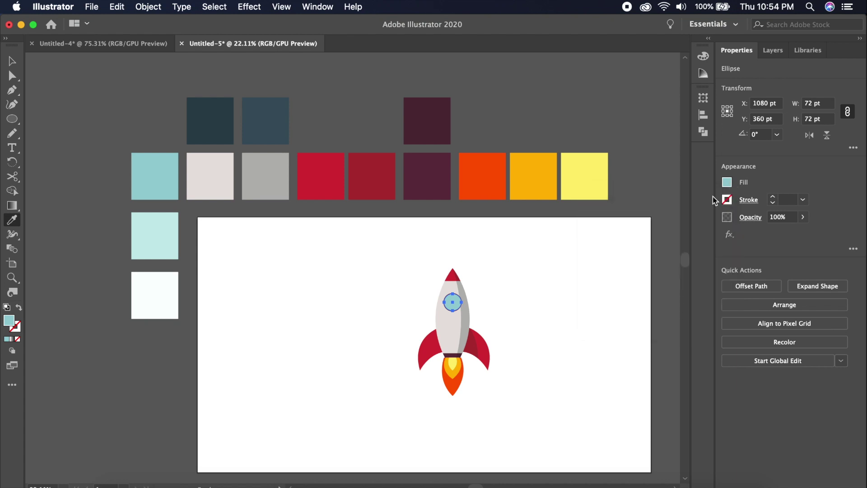
{"action": "key", "text": "v"}
{"action": "left_click", "coordinate": [491, 314]}
Step: Send the teal window circle backward one level so it sits behind the plum ring
{"action": "scroll", "coordinate": [491, 315], "scroll_direction": "up", "scroll_amount": 10}
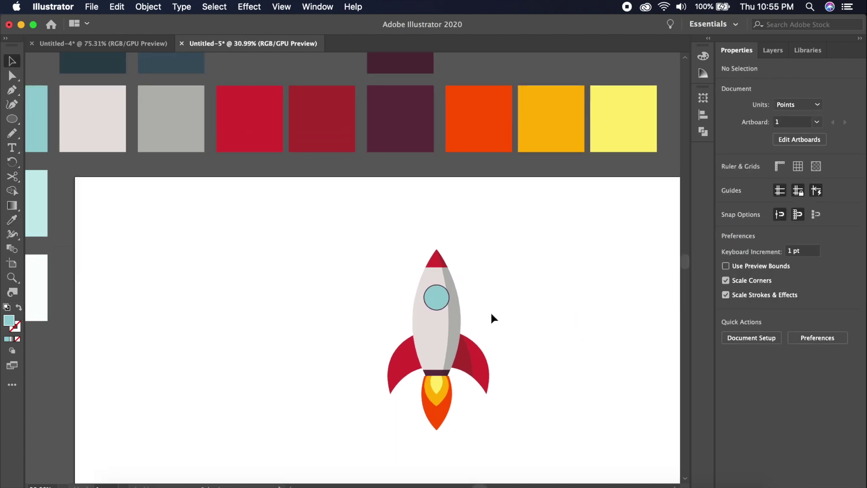
{"action": "scroll", "coordinate": [492, 315], "scroll_direction": "left", "scroll_amount": 3}
{"action": "scroll", "coordinate": [492, 313], "scroll_direction": "up", "scroll_amount": 2}
{"action": "left_click", "coordinate": [418, 288]}
{"action": "scroll", "coordinate": [419, 284], "scroll_direction": "up", "scroll_amount": 5}
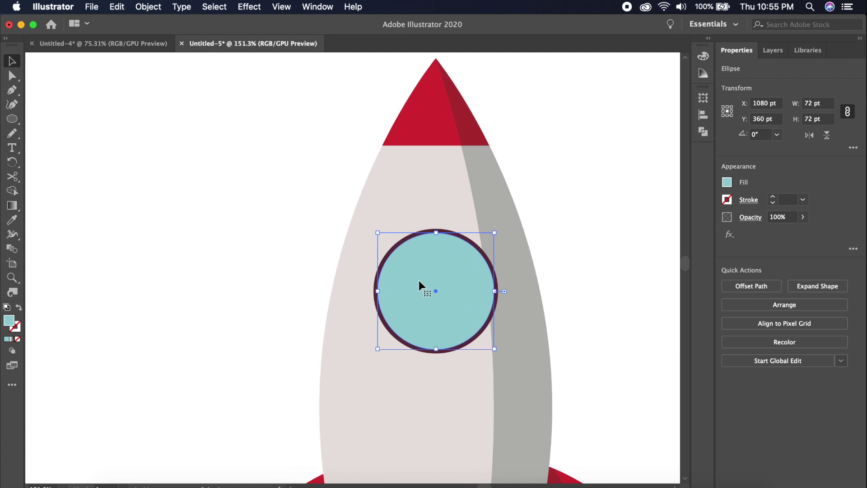
{"action": "key", "text": "super+bracketleft"}
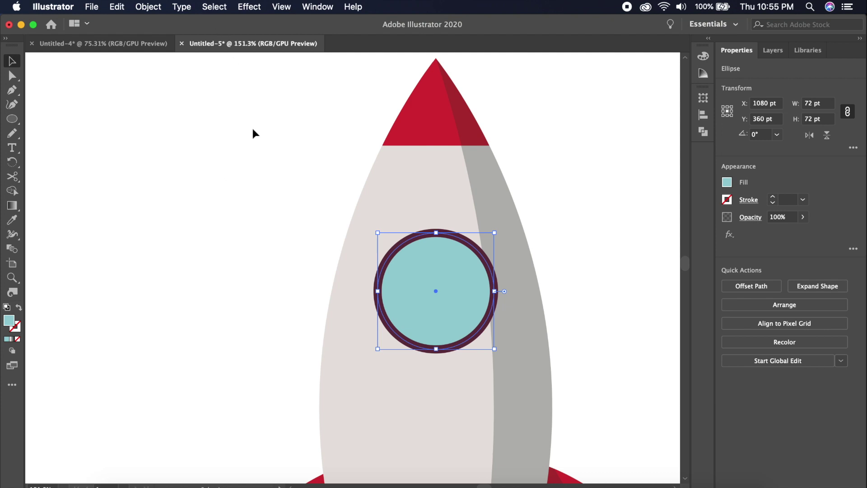
{"action": "right_click", "coordinate": [391, 285]}
{"action": "mouse_move", "coordinate": [500, 435]}
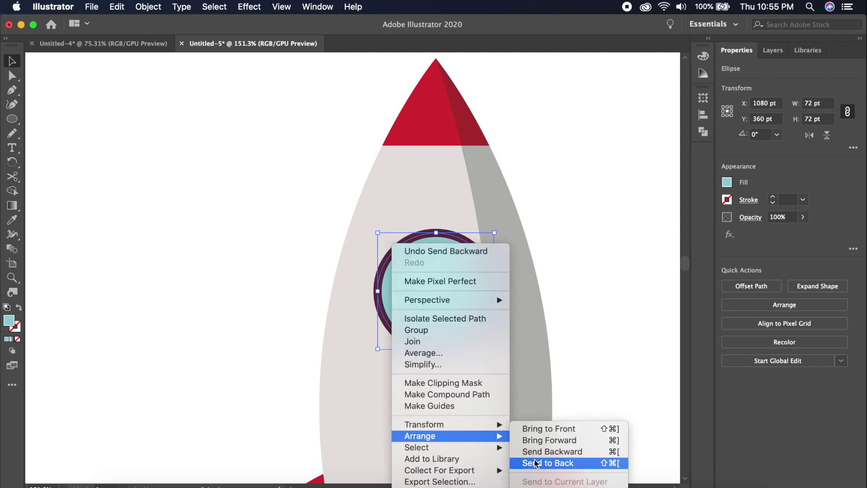
{"action": "left_click", "coordinate": [614, 469]}
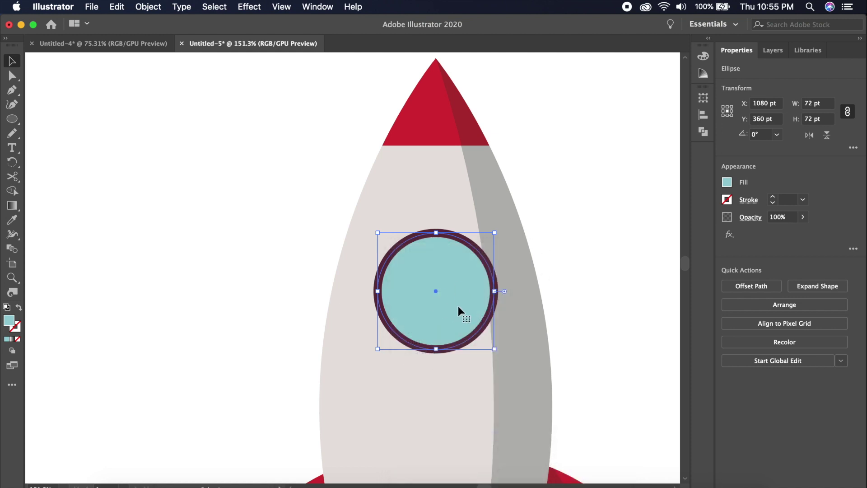
Step: Reshape the teal circle into a 90 × 126 pt ellipse centred at X 1035, Y 315 pt, overlapping the window's upper-left part
{"action": "left_click_drag", "start_coordinate": [377, 233], "coordinate": [305, 171]}
{"action": "left_click_drag", "start_coordinate": [436, 290], "coordinate": [423, 276]}
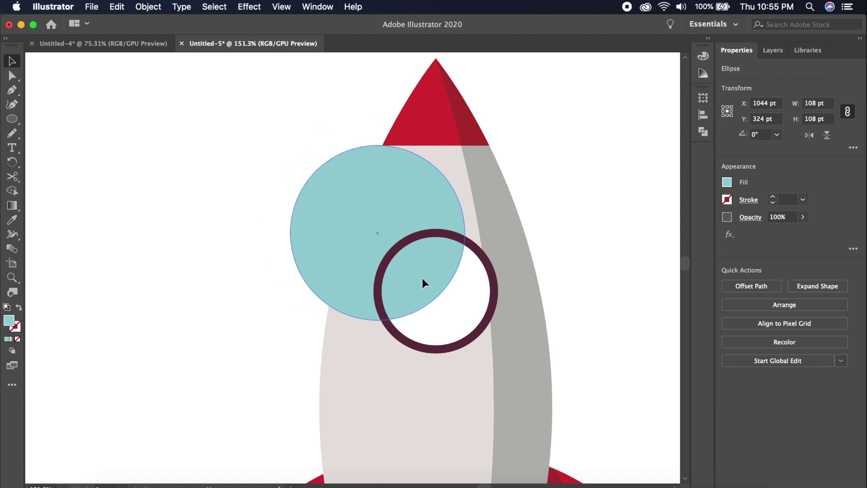
{"action": "scroll", "coordinate": [421, 278], "scroll_direction": "up", "scroll_amount": 3}
{"action": "left_click_drag", "start_coordinate": [481, 335], "coordinate": [456, 319]}
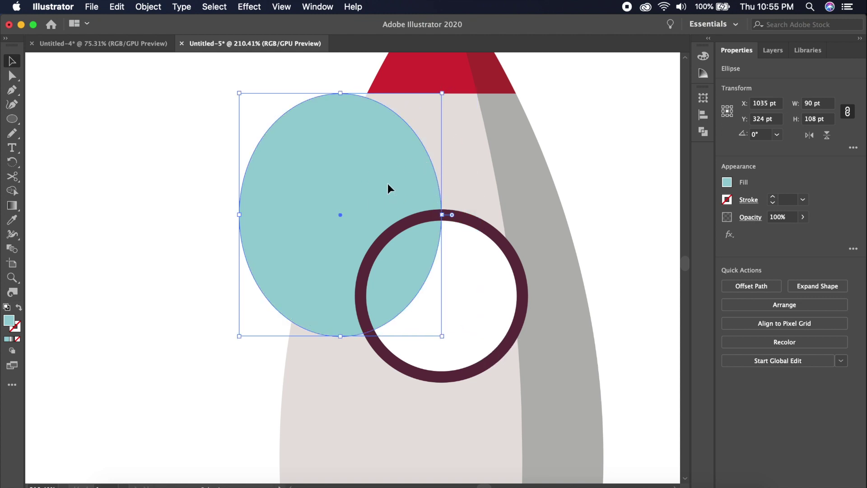
{"action": "left_click_drag", "start_coordinate": [405, 181], "coordinate": [387, 153]}
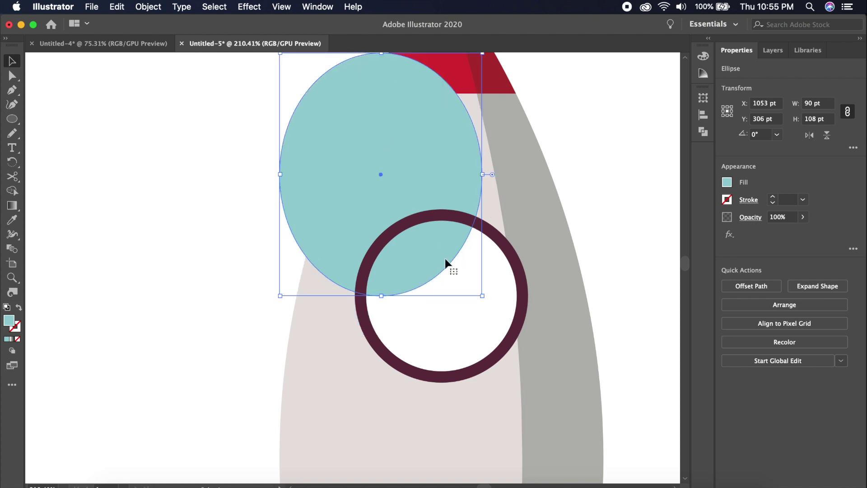
{"action": "left_click_drag", "start_coordinate": [280, 296], "coordinate": [265, 321]}
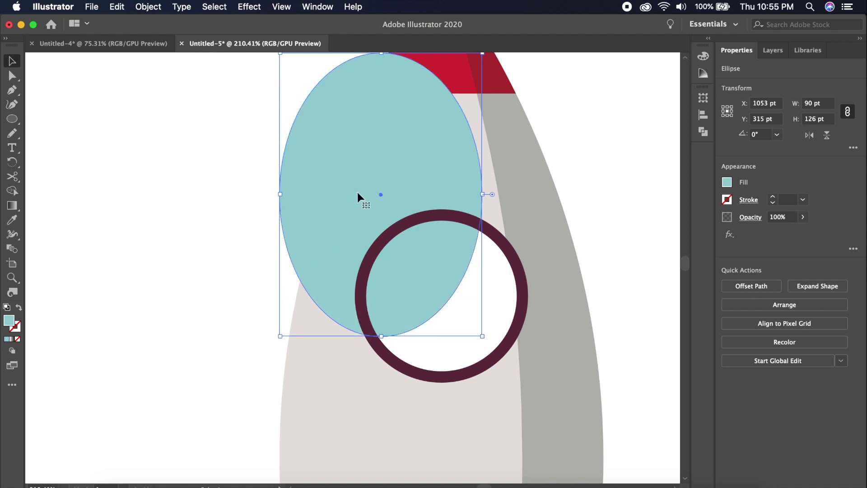
{"action": "left_click_drag", "start_coordinate": [357, 190], "coordinate": [340, 182]}
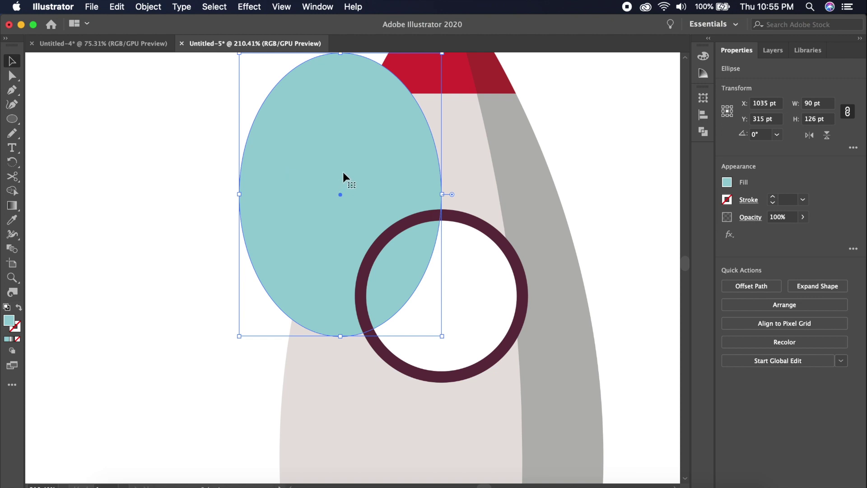
Step: Remove the part of the teal ellipse outside the window ring with the Shape Builder, leaving only the overlap
{"action": "scroll", "coordinate": [342, 170], "scroll_direction": "down", "scroll_amount": 3}
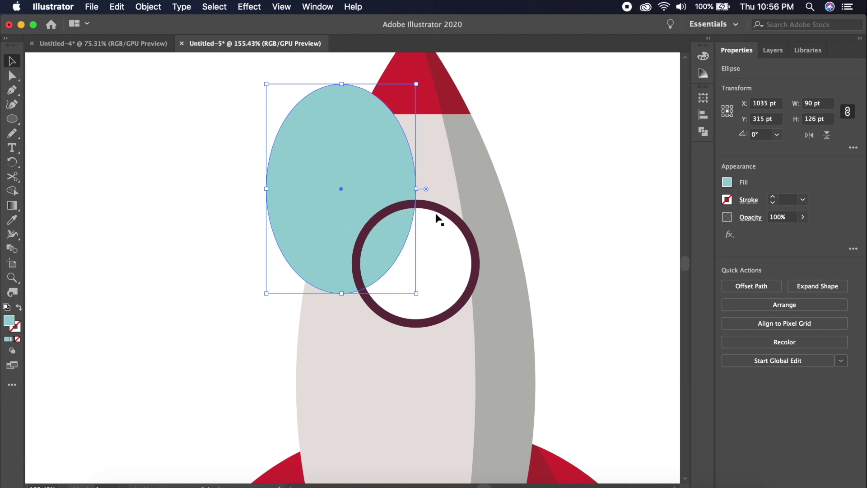
{"action": "left_click", "coordinate": [447, 219], "text": "shift"}
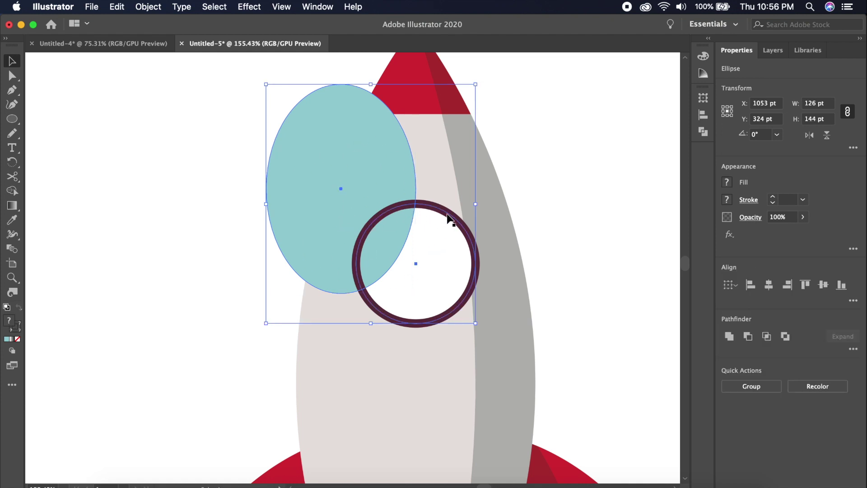
{"action": "key", "text": "shift+m"}
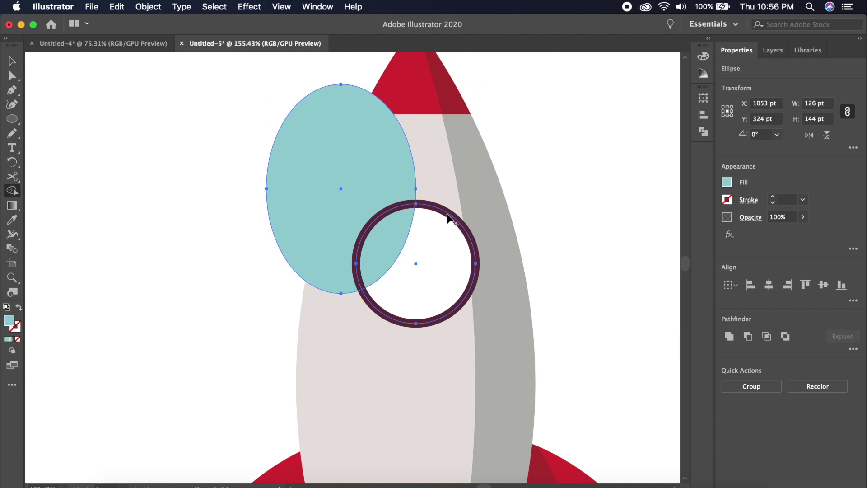
{"action": "left_click", "coordinate": [340, 259], "text": "alt"}
{"action": "key", "text": "v"}
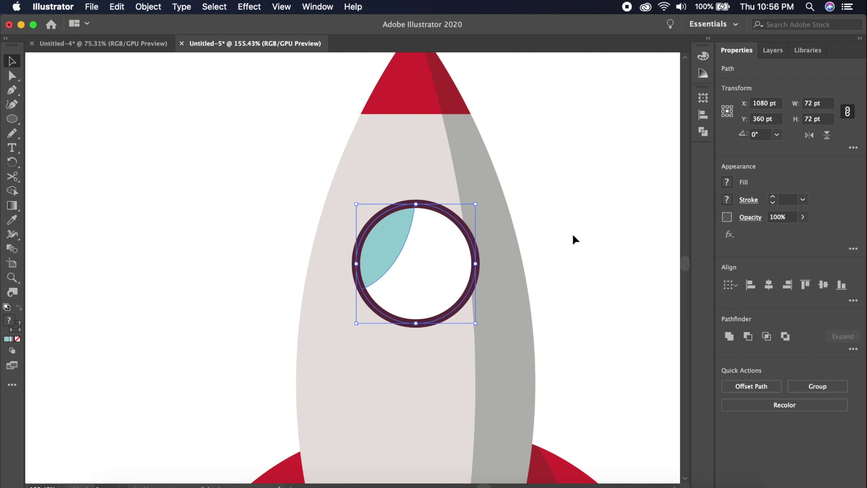
{"action": "left_click", "coordinate": [571, 232]}
Step: Duplicate the teal glass reflection, enlarge the copy to about 62 × 90 pt and place it over the ring at about X 1067, Y 351 pt
{"action": "scroll", "coordinate": [463, 219], "scroll_direction": "up", "scroll_amount": 3}
{"action": "left_click", "coordinate": [370, 249]}
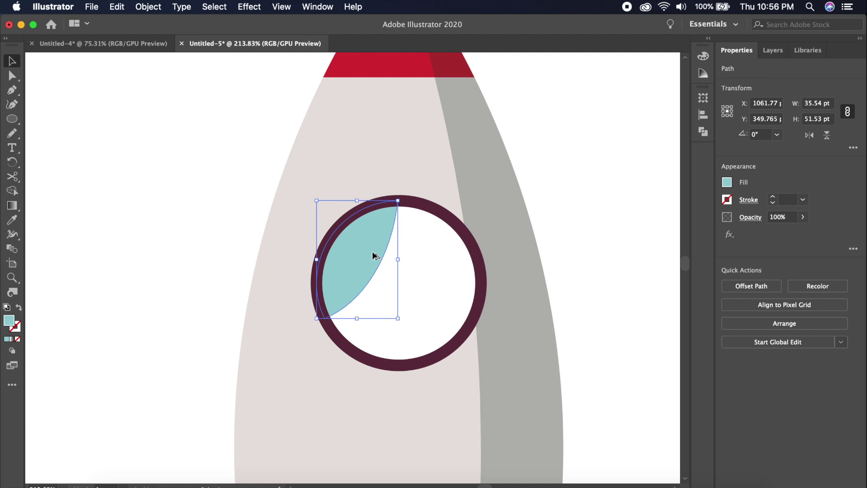
{"action": "left_click_drag", "start_coordinate": [373, 252], "coordinate": [392, 261]}
{"action": "left_click_drag", "start_coordinate": [357, 206], "coordinate": [280, 129]}
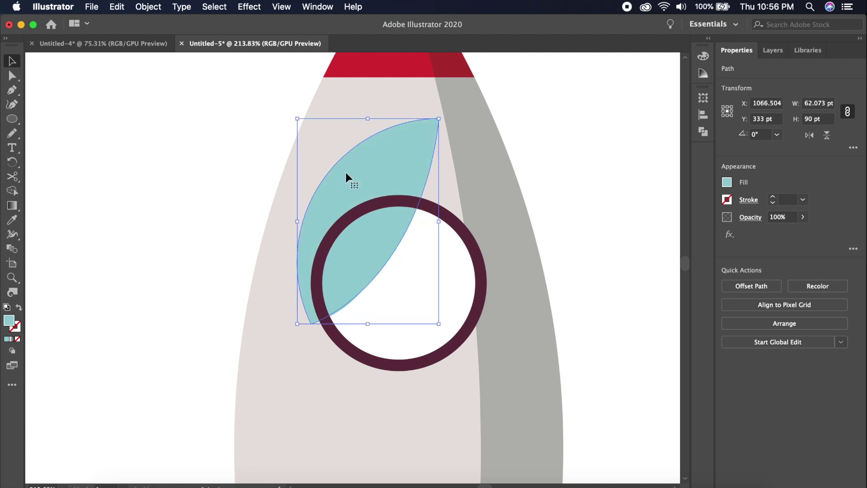
{"action": "left_click_drag", "start_coordinate": [364, 172], "coordinate": [365, 192]}
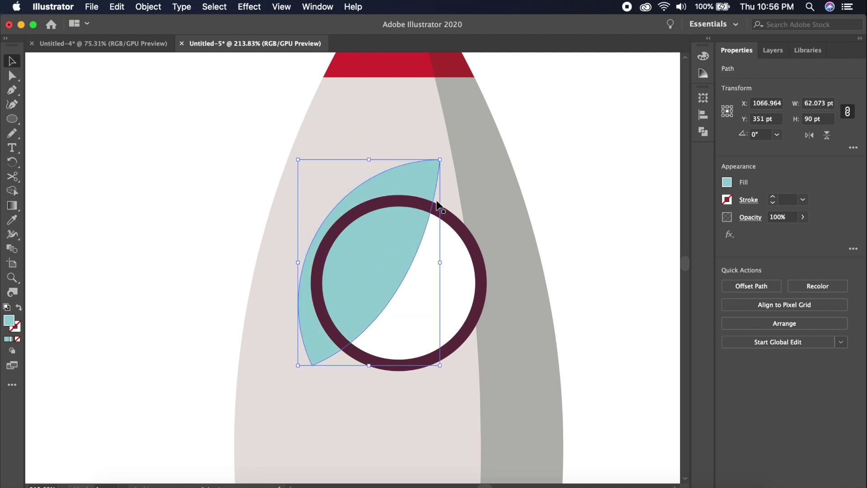
Step: Fill the enlarged reflection copy with the pale aqua palette swatch colour, c5e9ea, using the Eyedropper
{"action": "key", "text": "super+minus"}
{"action": "key", "text": "super+minus"}
{"action": "key", "text": "super+minus"}
{"action": "key", "text": "super+minus"}
{"action": "key", "text": "super+minus"}
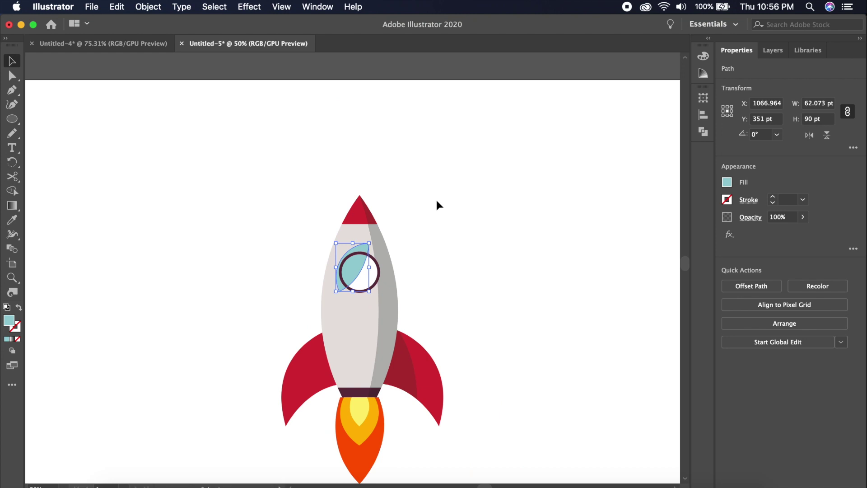
{"action": "key", "text": "super+minus"}
{"action": "key", "text": "super+minus"}
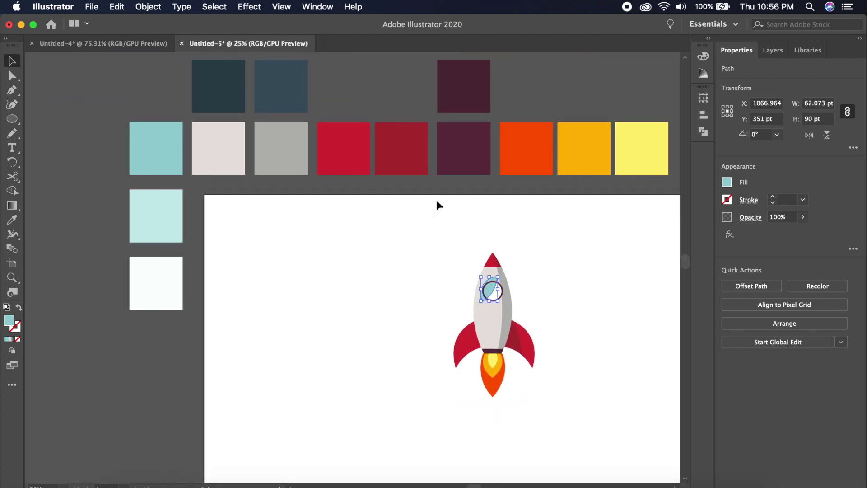
{"action": "key", "text": "i"}
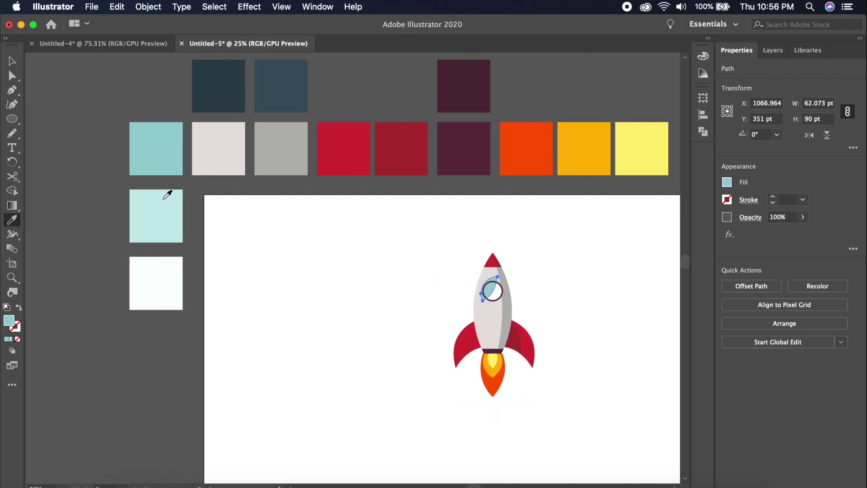
{"action": "left_click", "coordinate": [164, 197]}
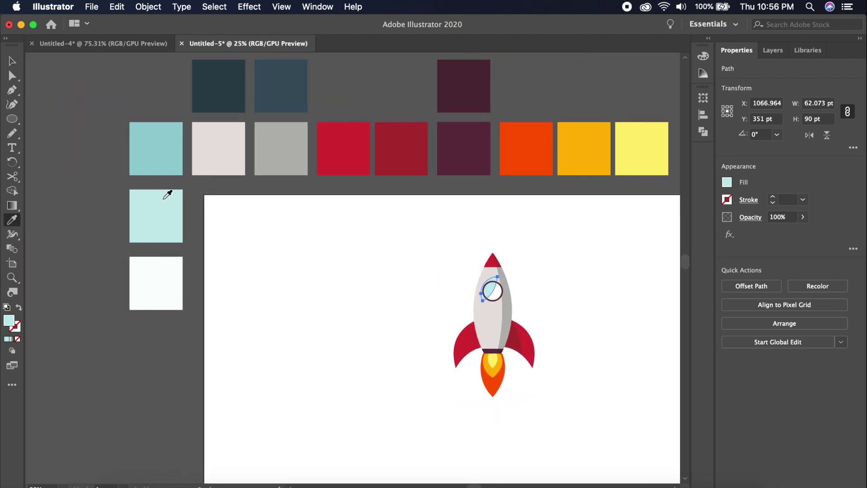
{"action": "left_click", "coordinate": [727, 182]}
{"action": "left_click", "coordinate": [714, 286]}
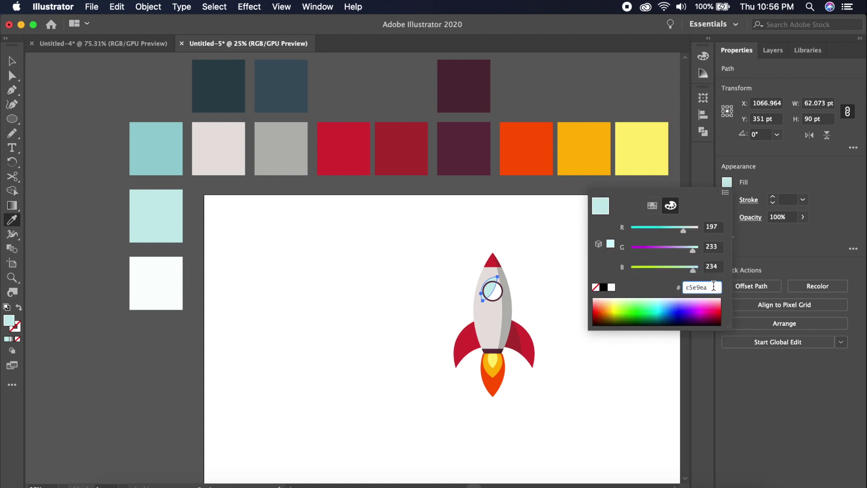
{"action": "key", "text": "Return"}
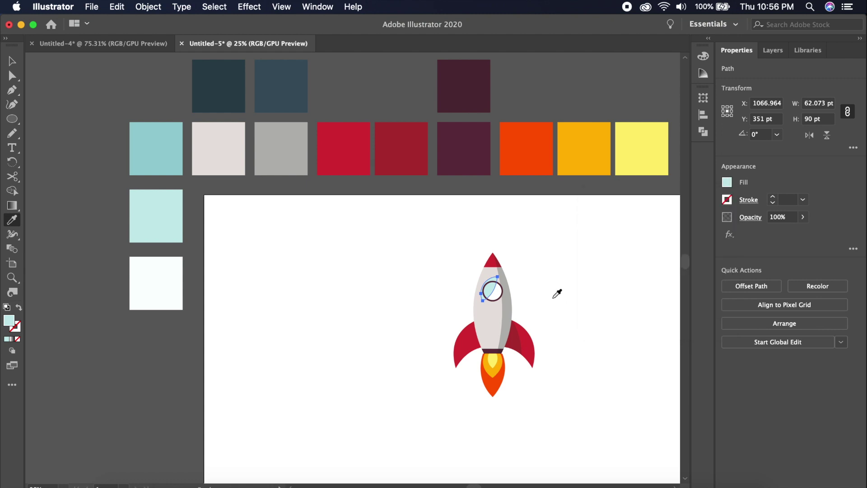
Step: Send the pale aqua reflection backward so it sits behind the smaller teal reflection
{"action": "key", "text": "v"}
{"action": "scroll", "coordinate": [551, 295], "scroll_direction": "up", "scroll_amount": 5, "text": "alt"}
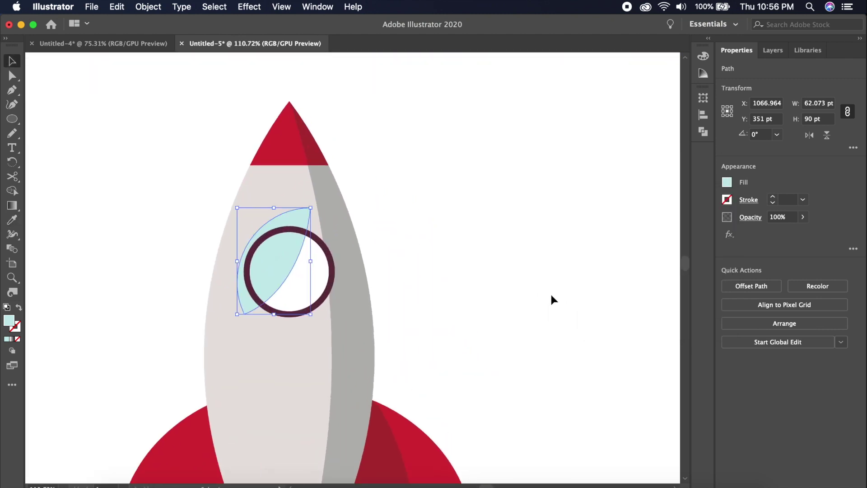
{"action": "scroll", "coordinate": [550, 287], "scroll_direction": "left", "scroll_amount": 3}
{"action": "scroll", "coordinate": [542, 238], "scroll_direction": "up", "scroll_amount": 2, "text": "alt"}
{"action": "scroll", "coordinate": [497, 239], "scroll_direction": "left", "scroll_amount": 3}
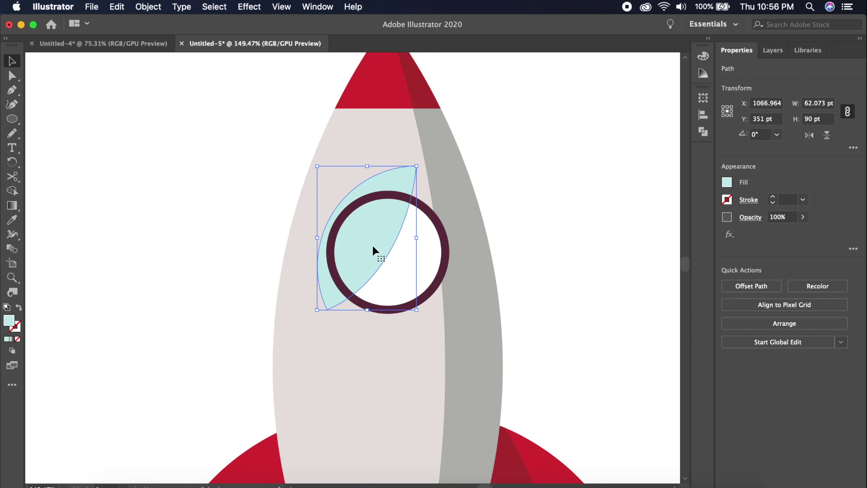
{"action": "left_click_drag", "start_coordinate": [373, 246], "coordinate": [374, 250]}
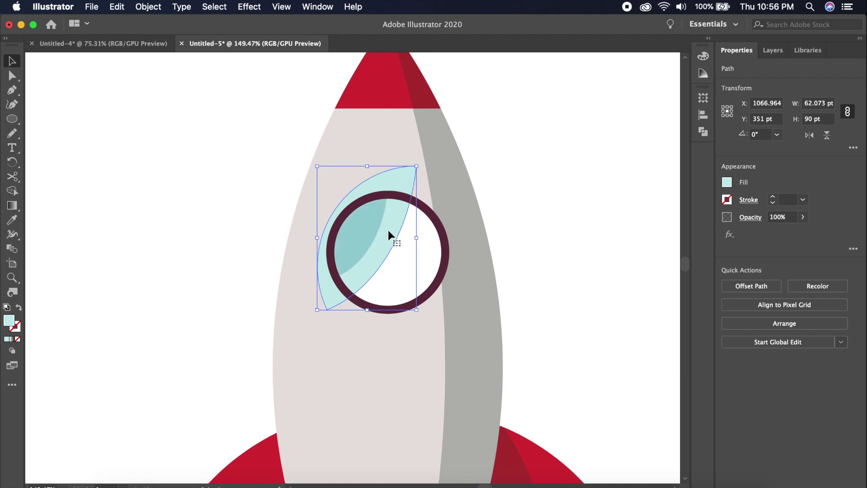
Step: Remove the part of the pale aqua reflection outside the window ring with the Shape Builder
{"action": "left_click", "coordinate": [394, 197], "text": "shift"}
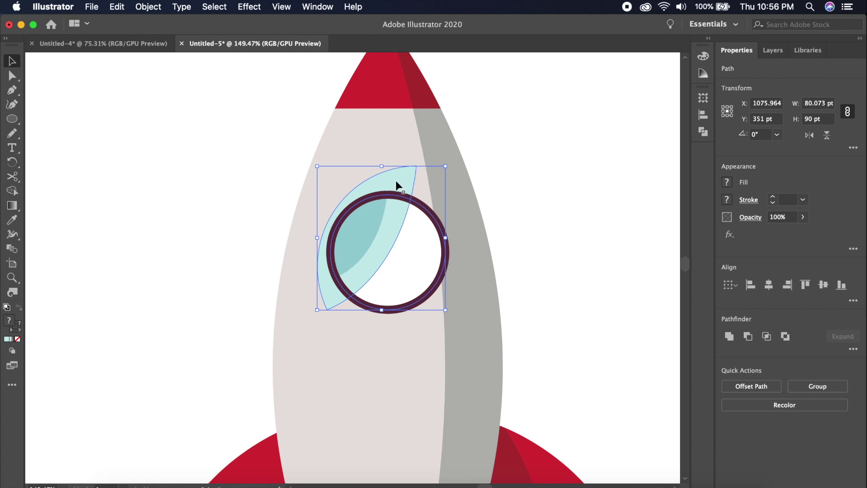
{"action": "key", "text": "shift+m"}
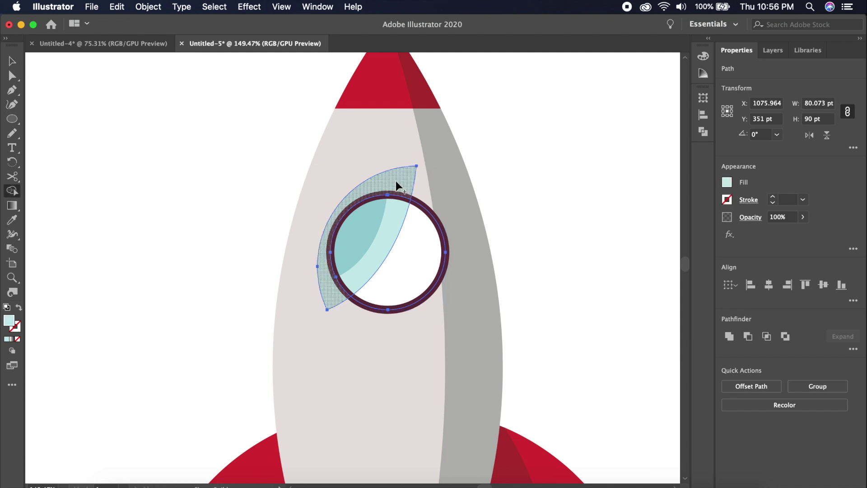
{"action": "left_click", "coordinate": [400, 178], "text": "alt"}
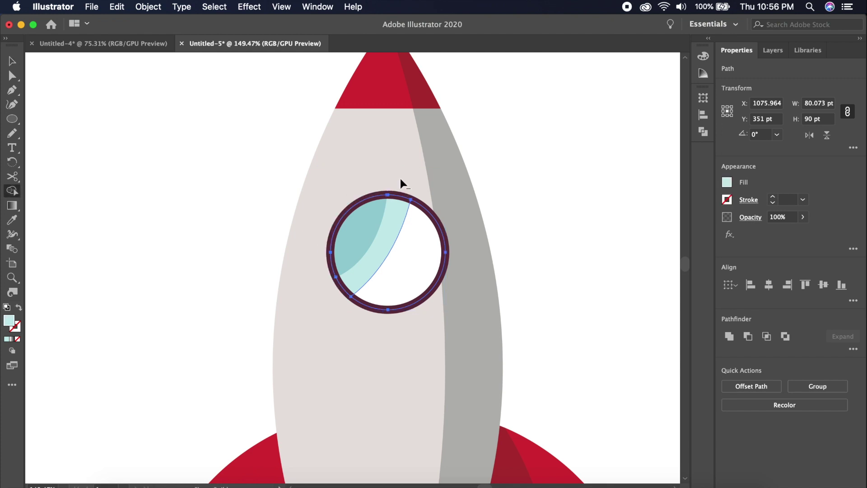
{"action": "key", "text": "v"}
{"action": "left_click", "coordinate": [550, 247]}
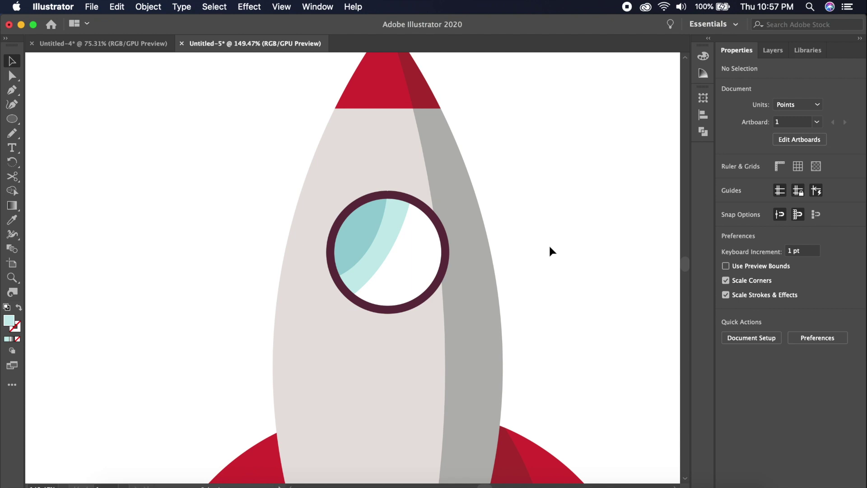
Step: Examine the layered window reflections up close and the overall look of the rocket
{"action": "scroll", "coordinate": [515, 242], "scroll_direction": "down", "scroll_amount": 2}
{"action": "scroll", "coordinate": [515, 242], "scroll_direction": "down", "scroll_amount": 6}
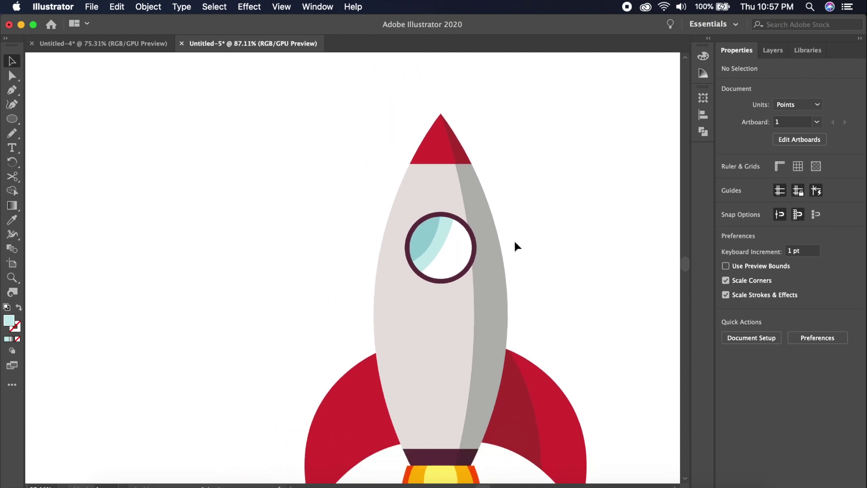
{"action": "scroll", "coordinate": [515, 242], "scroll_direction": "up", "scroll_amount": 6}
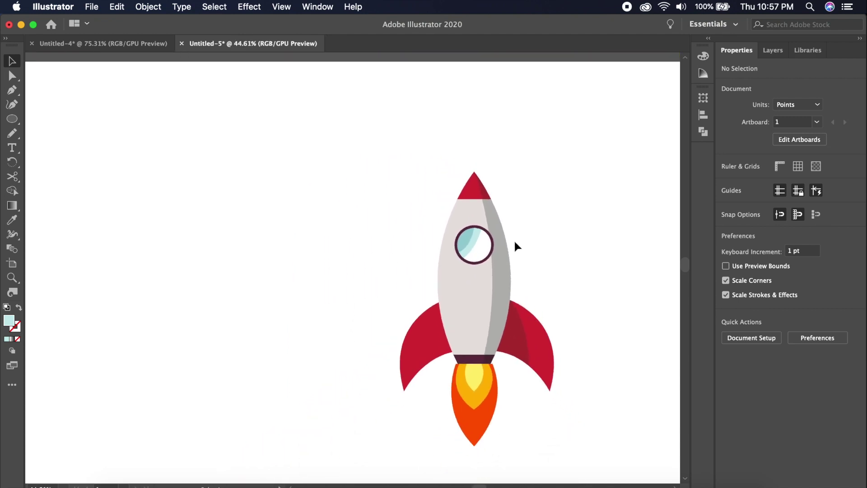
{"action": "left_click", "coordinate": [405, 245]}
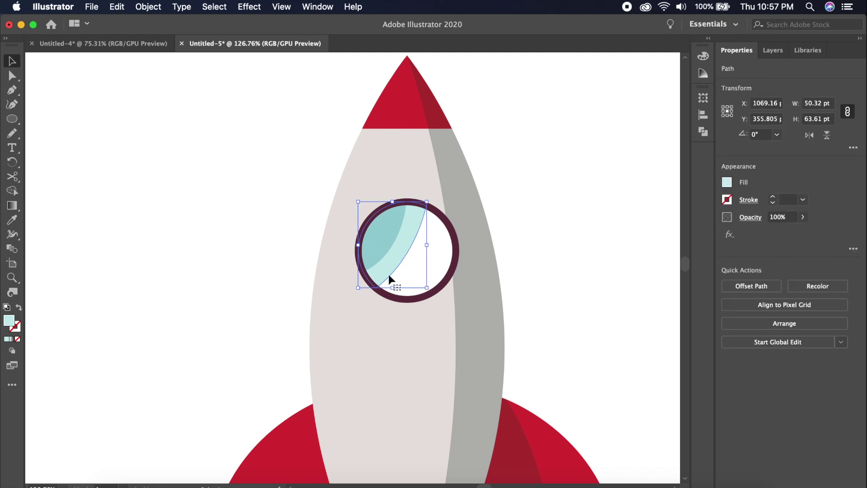
{"action": "left_click", "coordinate": [551, 257]}
{"action": "scroll", "coordinate": [550, 256], "scroll_direction": "down", "scroll_amount": 4}
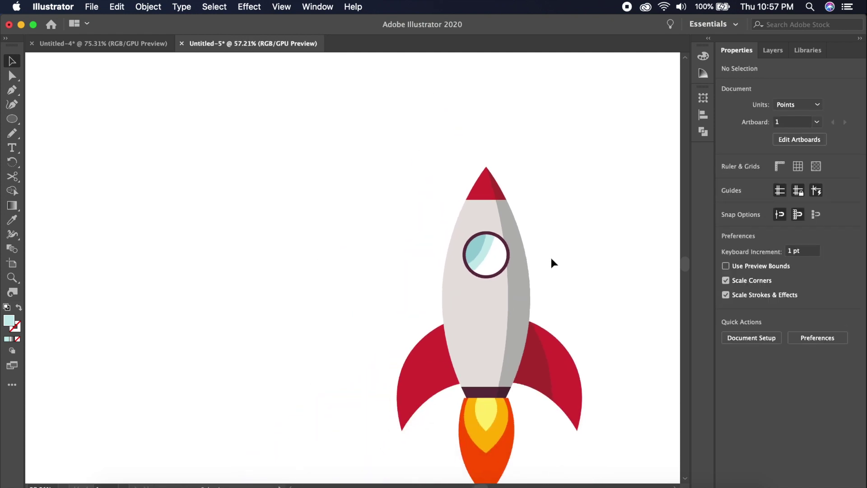
{"action": "scroll", "coordinate": [551, 258], "scroll_direction": "up", "scroll_amount": 2}
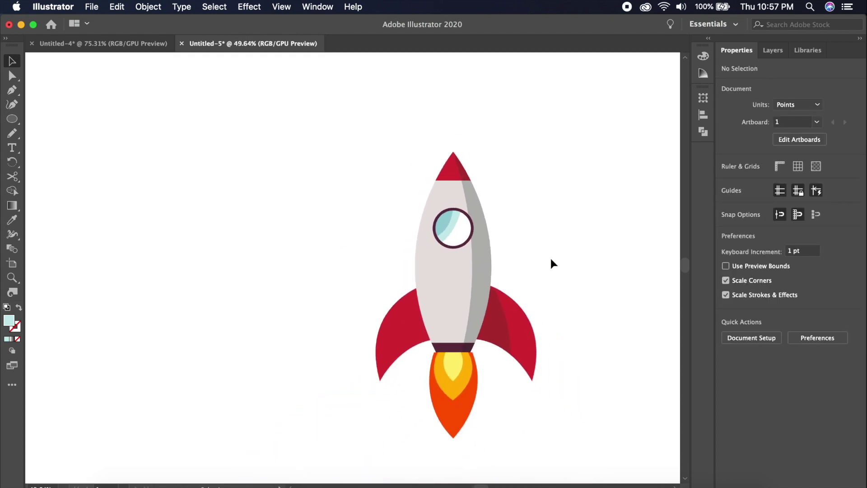
{"action": "scroll", "coordinate": [551, 258], "scroll_direction": "up", "scroll_amount": 2}
{"action": "scroll", "coordinate": [551, 258], "scroll_direction": "up", "scroll_amount": 4}
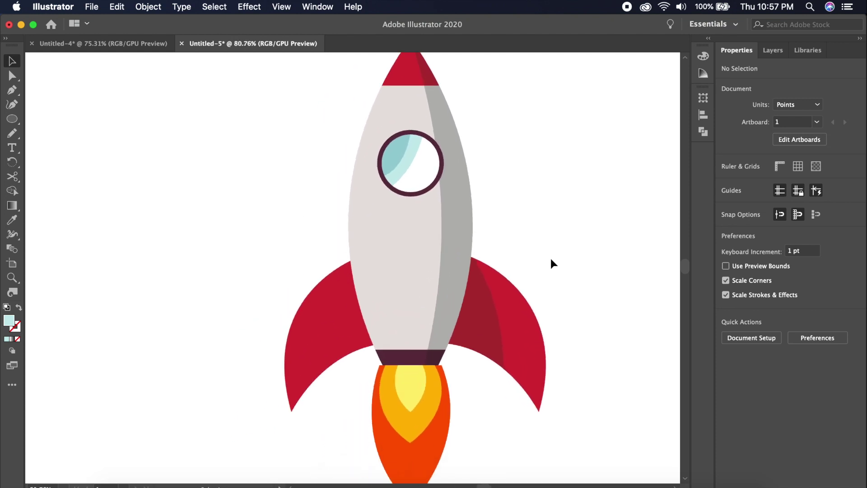
{"action": "scroll", "coordinate": [551, 260], "scroll_direction": "left", "scroll_amount": 2}
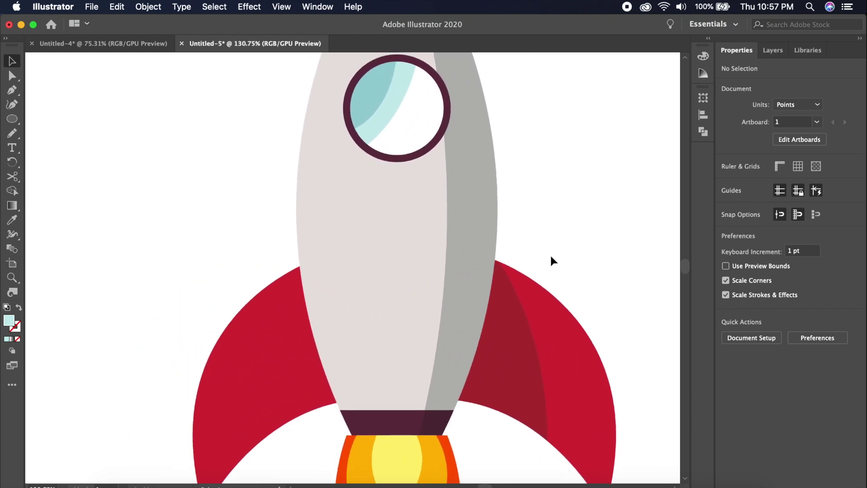
Step: Draw a wide horizontal ellipse about 216 by 36 pt, centred across the rocket body at the height of the fin tops
{"action": "key", "text": "o"}
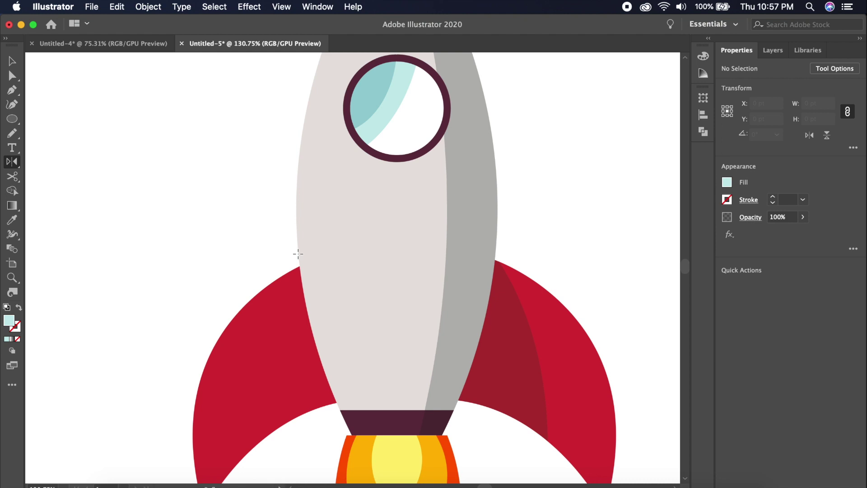
{"action": "left_click", "coordinate": [372, 309]}
{"action": "left_click", "coordinate": [497, 284]}
{"action": "key", "text": "l"}
{"action": "left_click_drag", "start_coordinate": [250, 261], "coordinate": [547, 303]}
{"action": "key", "text": "v"}
Step: Colour the wide ellipse with the dark plum palette swatch using the Eyedropper
{"action": "scroll", "coordinate": [540, 307], "scroll_direction": "down", "scroll_amount": 5}
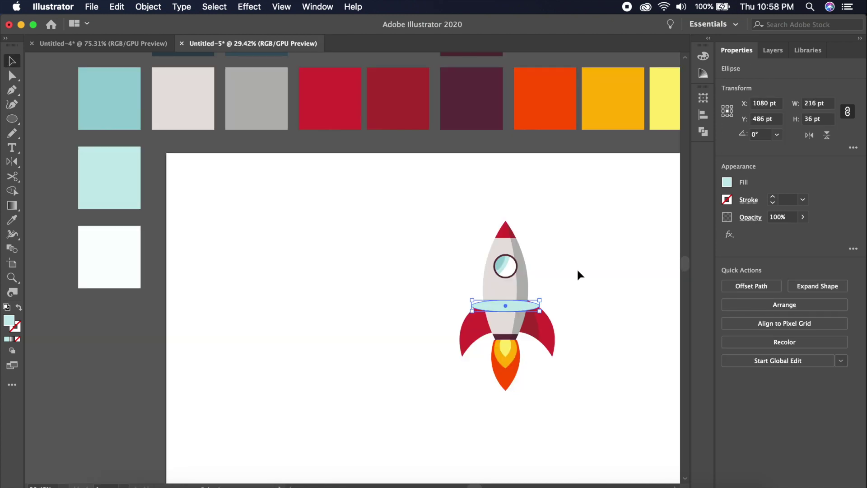
{"action": "key", "text": "i"}
{"action": "left_click", "coordinate": [484, 105]}
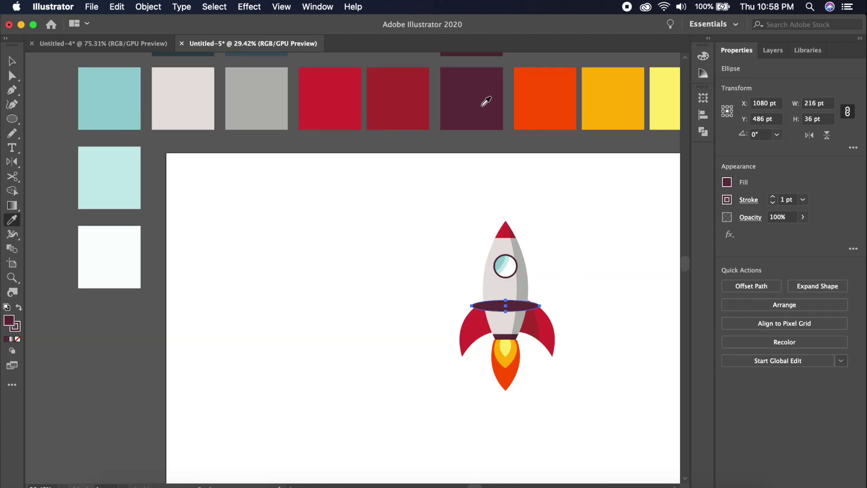
{"action": "key", "text": "v"}
{"action": "left_click", "coordinate": [597, 281]}
{"action": "scroll", "coordinate": [597, 281], "scroll_direction": "up", "scroll_amount": 5}
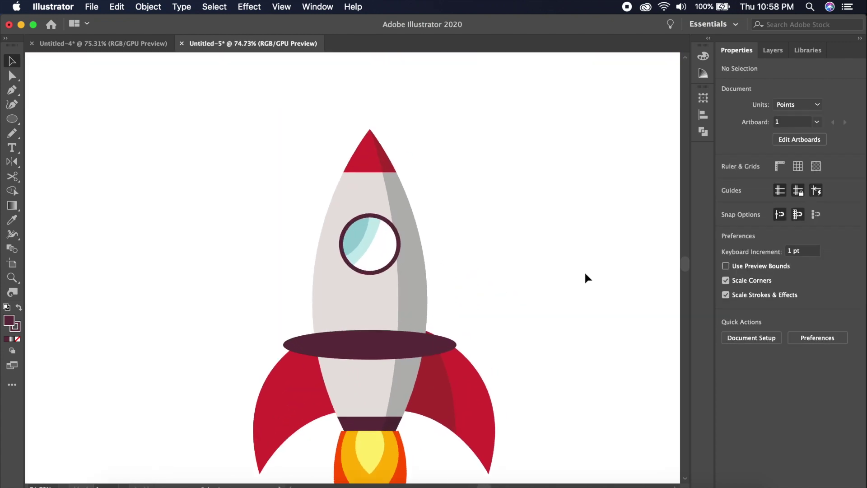
{"action": "scroll", "coordinate": [584, 273], "scroll_direction": "down", "scroll_amount": 2}
{"action": "scroll", "coordinate": [574, 205], "scroll_direction": "up", "scroll_amount": 3}
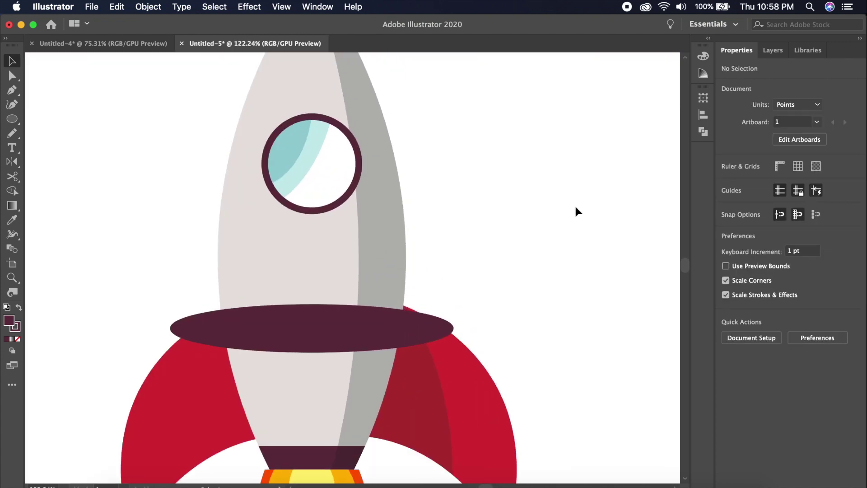
{"action": "scroll", "coordinate": [575, 205], "scroll_direction": "down", "scroll_amount": 2}
{"action": "scroll", "coordinate": [575, 204], "scroll_direction": "left", "scroll_amount": 2}
{"action": "left_click", "coordinate": [390, 292]}
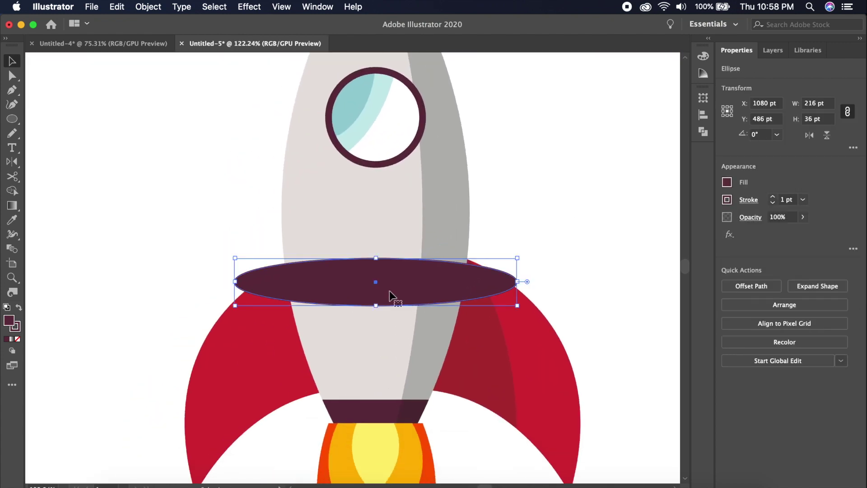
{"action": "left_click_drag", "start_coordinate": [390, 291], "coordinate": [391, 308]}
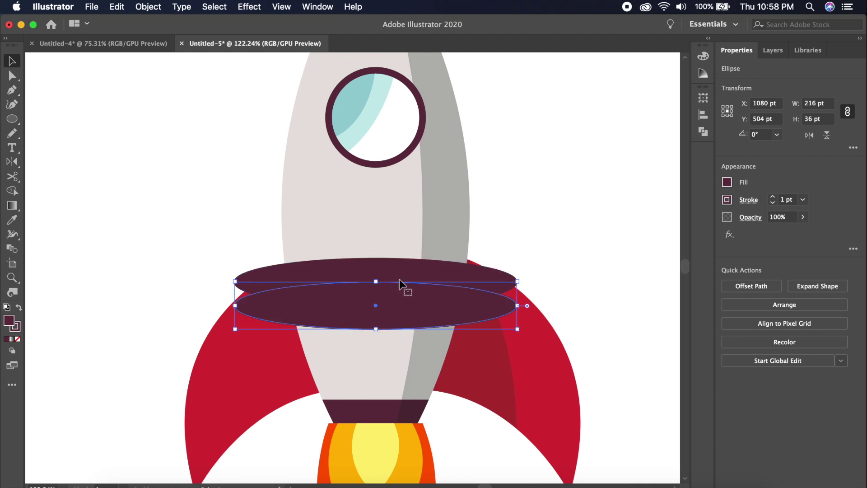
{"action": "left_click", "coordinate": [409, 271], "text": "shift"}
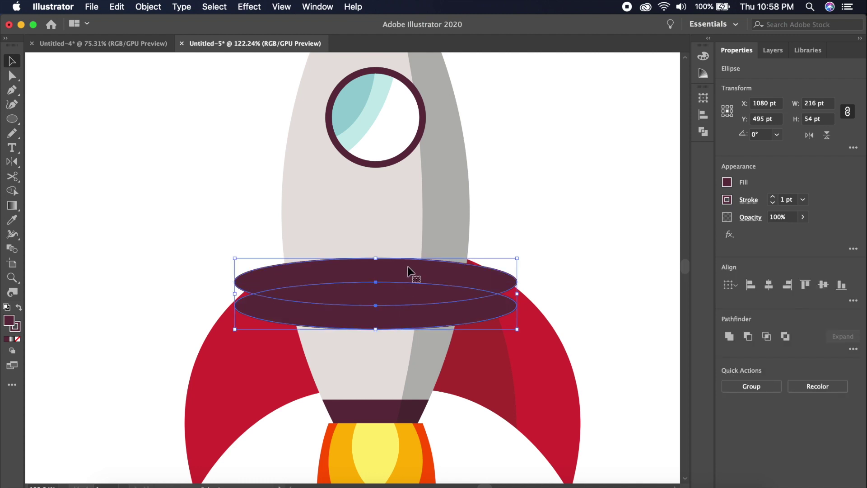
{"action": "key", "text": "shift+m"}
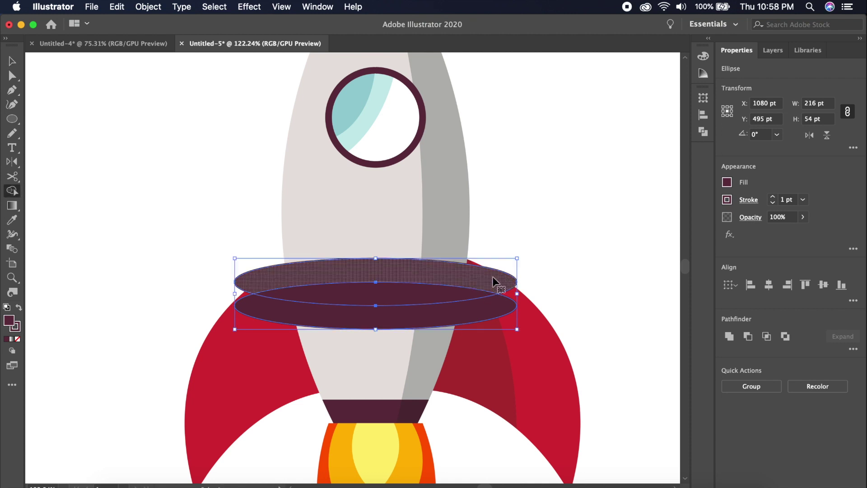
{"action": "key", "text": "super+z"}
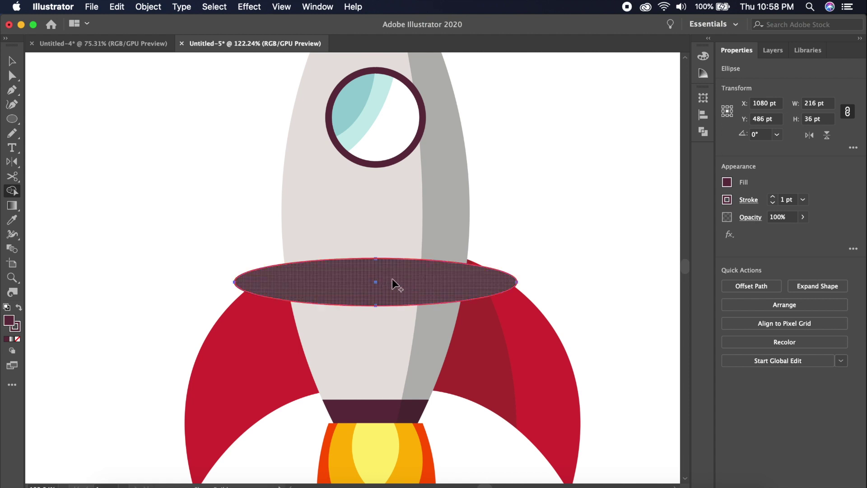
{"action": "left_click", "coordinate": [392, 301]}
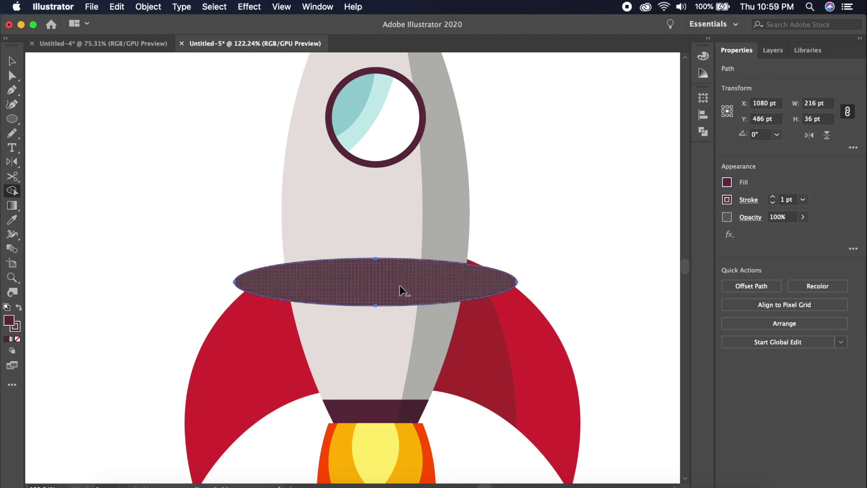
Step: Duplicate the plum ellipse 18 pt lower and cut the copy's area away with the Shape Builder to leave a curved band
{"action": "key", "text": "v"}
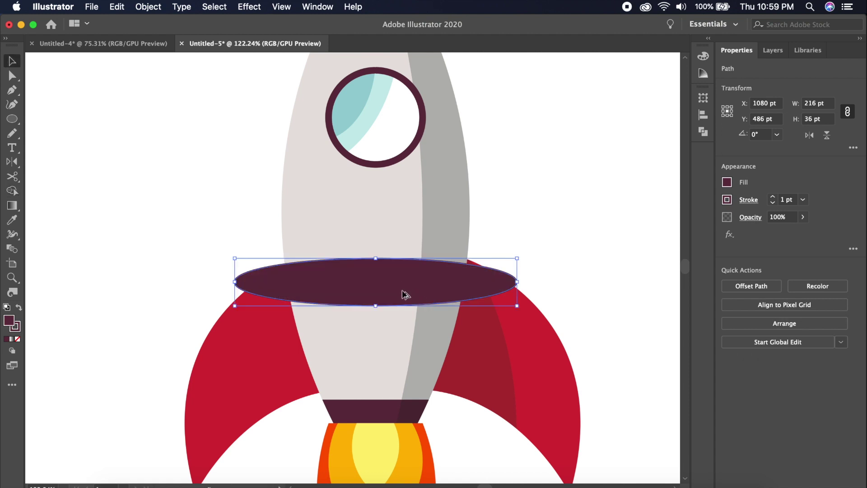
{"action": "left_click_drag", "start_coordinate": [402, 282], "coordinate": [403, 298]}
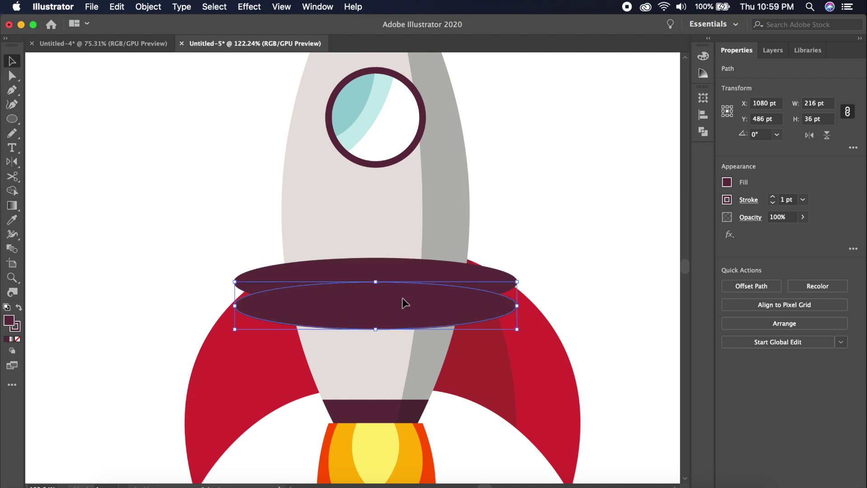
{"action": "left_click", "coordinate": [415, 273], "text": "shift"}
{"action": "key", "text": "shift+m"}
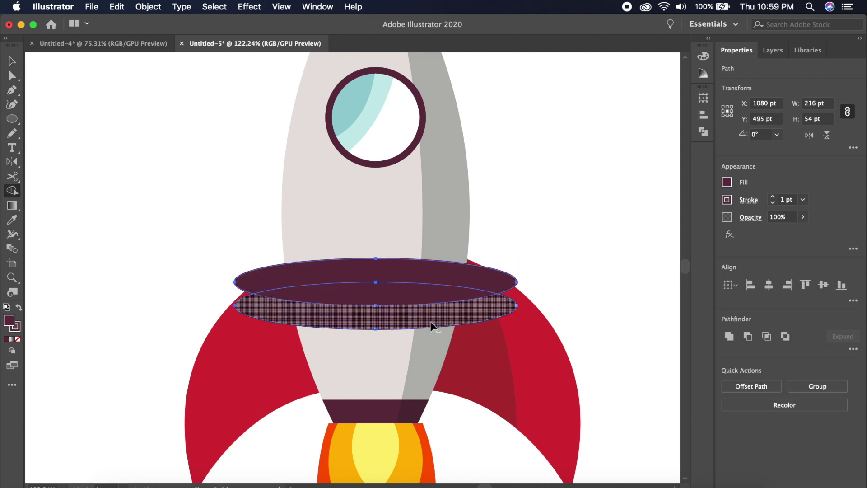
{"action": "left_click_drag", "start_coordinate": [433, 323], "coordinate": [411, 299]}
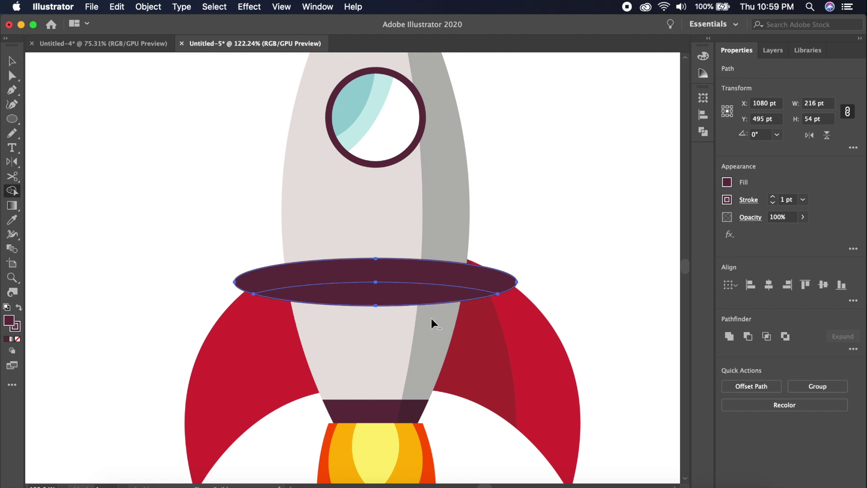
{"action": "key", "text": "v"}
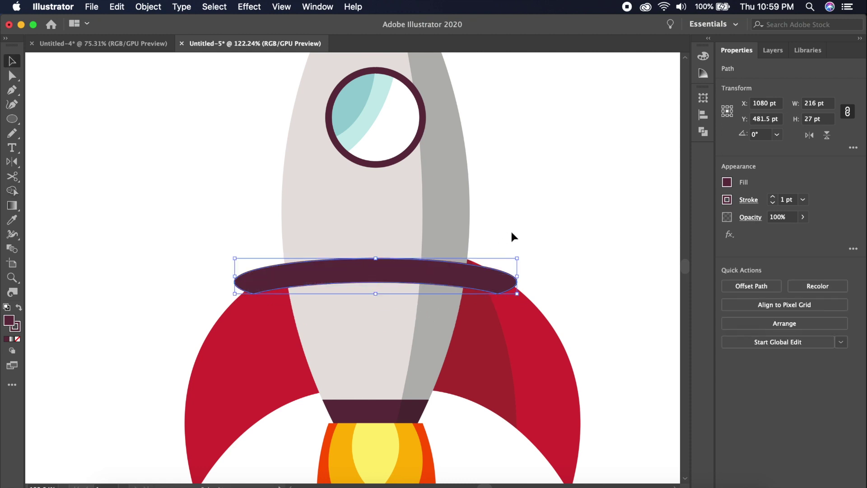
{"action": "left_click", "coordinate": [511, 232]}
Step: Trim both ends of the curved plum band where they extend past the rocket body with the Shape Builder
{"action": "scroll", "coordinate": [513, 228], "scroll_direction": "up", "scroll_amount": 5}
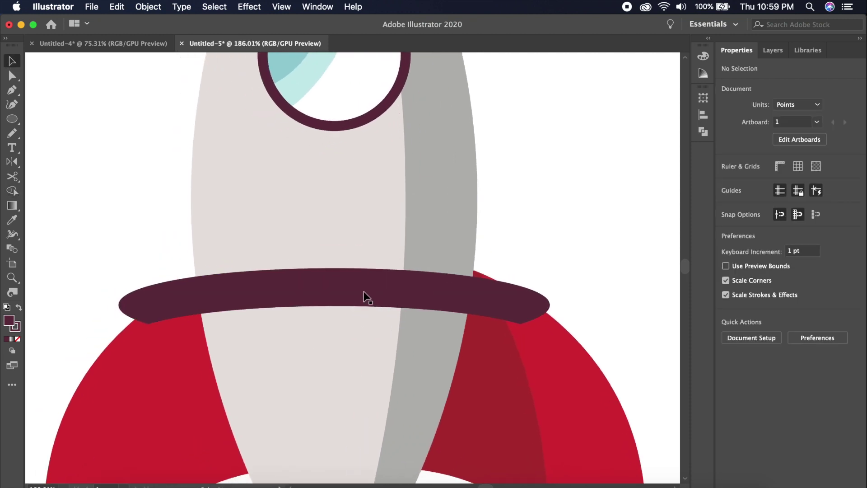
{"action": "left_click", "coordinate": [366, 298]}
{"action": "scroll", "coordinate": [386, 291], "scroll_direction": "left", "scroll_amount": 2}
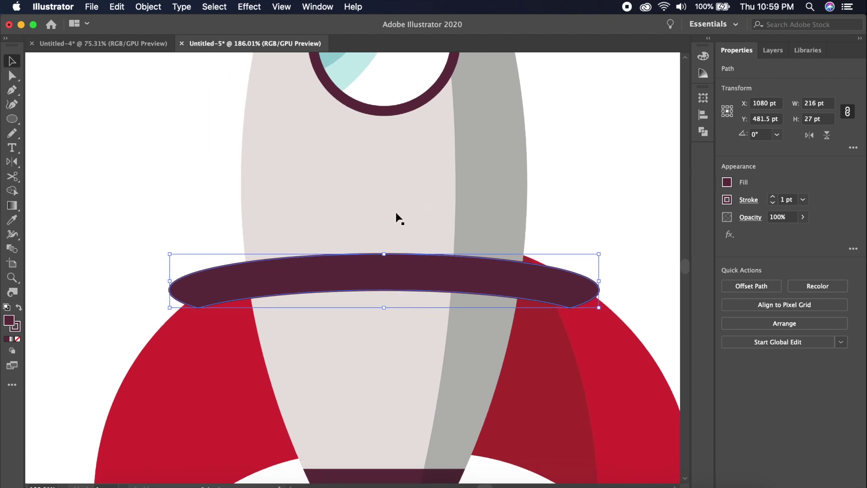
{"action": "left_click", "coordinate": [430, 216], "text": "shift"}
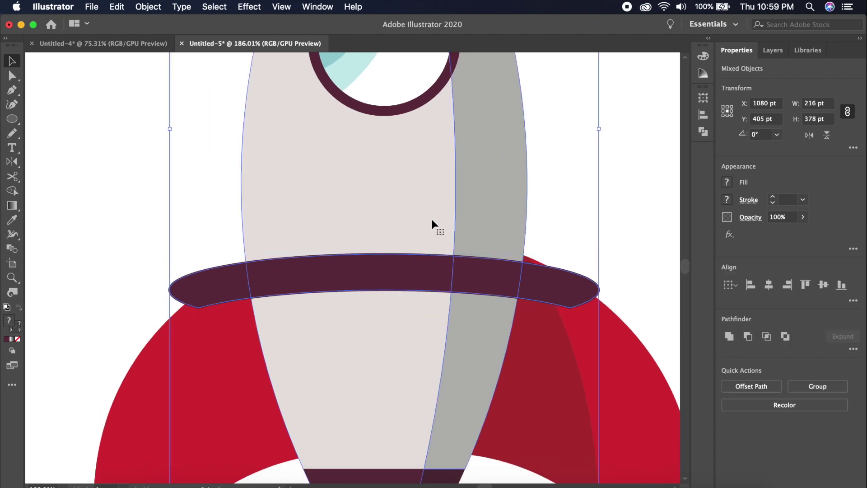
{"action": "key", "text": "shift+m"}
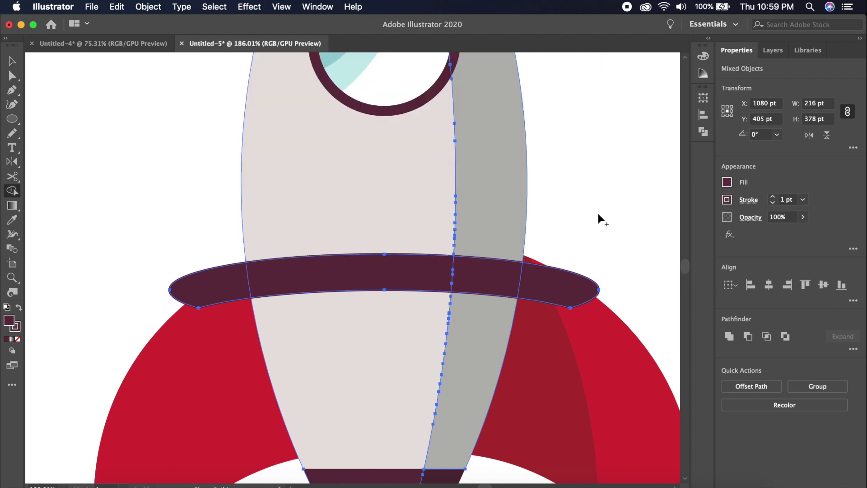
{"action": "left_click", "coordinate": [568, 281], "text": "alt"}
{"action": "left_click", "coordinate": [209, 279], "text": "alt"}
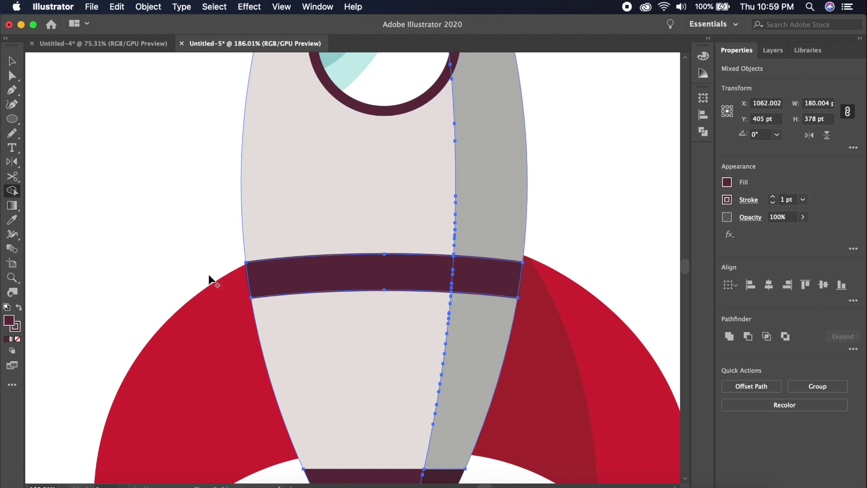
{"action": "key", "text": "v"}
{"action": "left_click", "coordinate": [580, 200]}
Step: Draw a thin plum ellipse 180 by 18 pt below the curved band, centred on the rocket body
{"action": "key", "text": "super+0"}
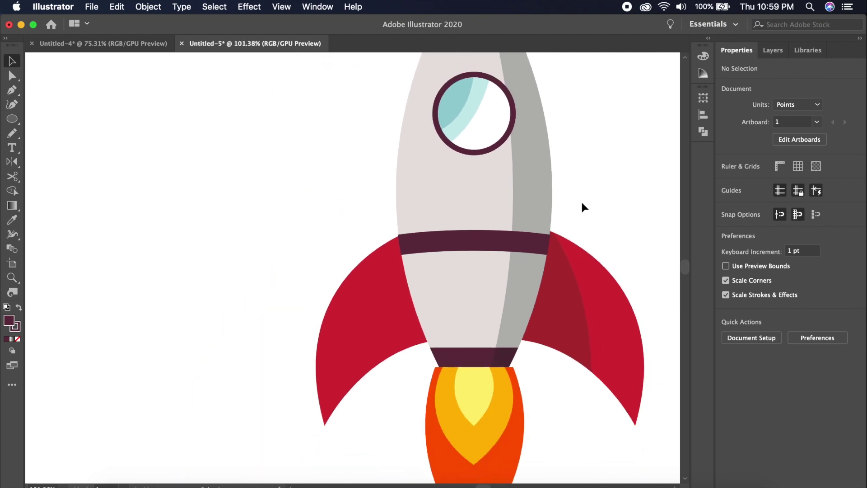
{"action": "scroll", "coordinate": [580, 199], "scroll_direction": "down", "scroll_amount": 2}
{"action": "scroll", "coordinate": [581, 199], "scroll_direction": "up", "scroll_amount": 5}
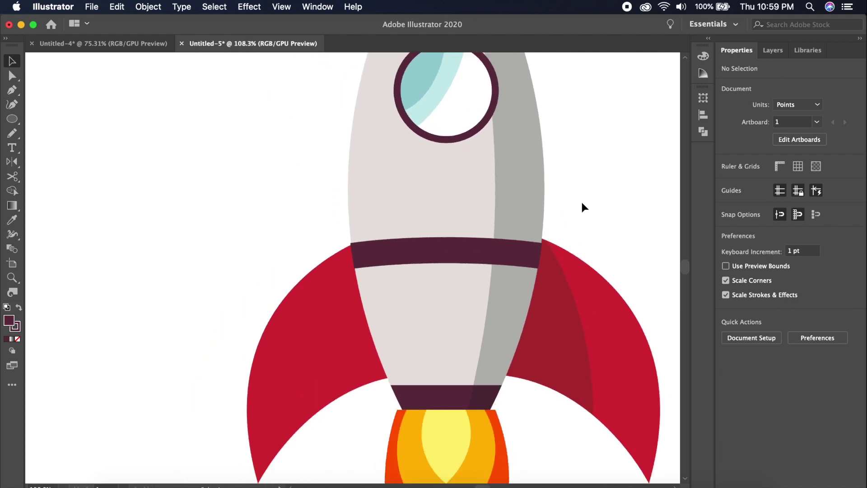
{"action": "key", "text": "o"}
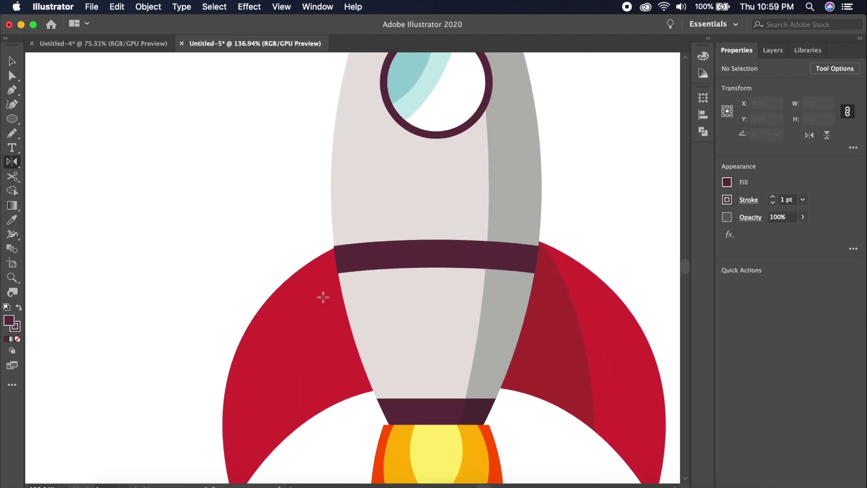
{"action": "key", "text": "l"}
{"action": "left_click_drag", "start_coordinate": [331, 319], "coordinate": [568, 345]}
{"action": "key", "text": "v"}
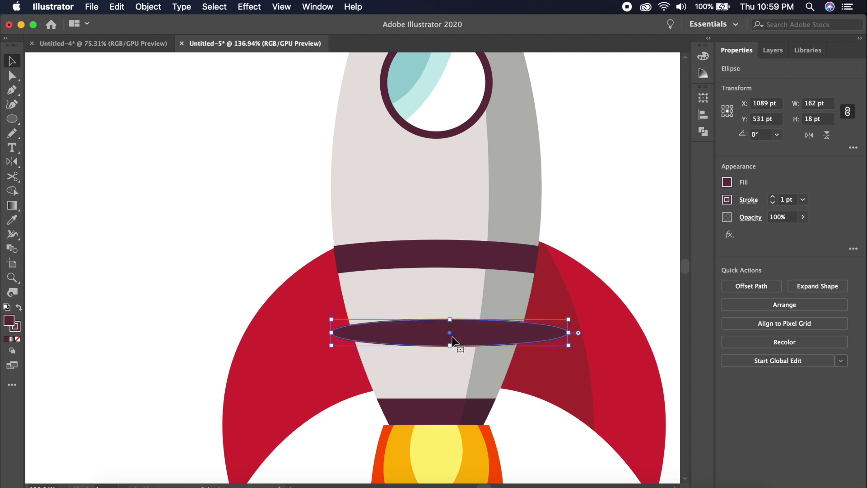
{"action": "left_click_drag", "start_coordinate": [452, 337], "coordinate": [436, 319]}
{"action": "left_click_drag", "start_coordinate": [542, 306], "coordinate": [568, 306]}
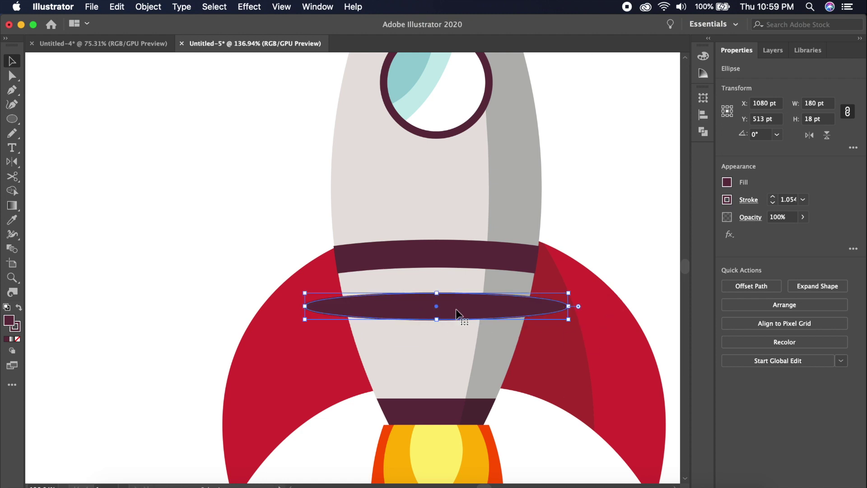
{"action": "left_click_drag", "start_coordinate": [457, 311], "coordinate": [457, 332], "text": "alt"}
{"action": "scroll", "coordinate": [457, 332], "scroll_direction": "up", "scroll_amount": 3}
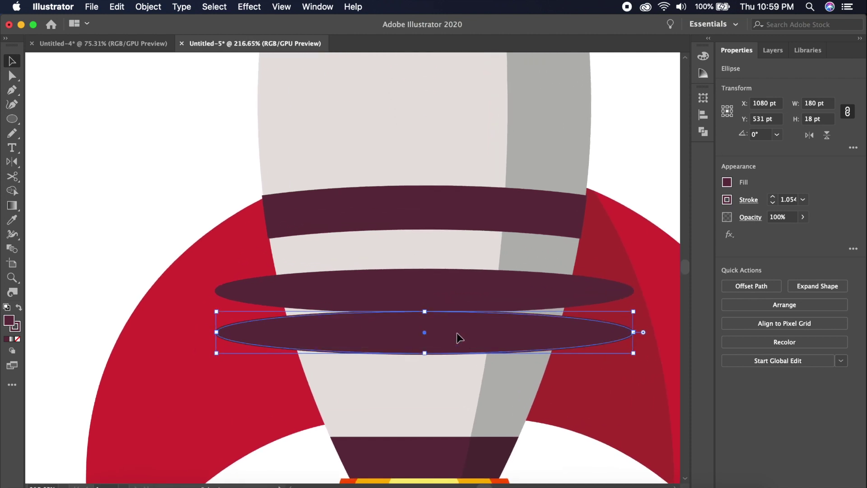
{"action": "key", "text": "super+z"}
Step: Duplicate the thin ellipse, make the copy 36 pt high, and lower it to Y 531 pt with Snap to Grid turned off
{"action": "key", "text": "super+apostrophe"}
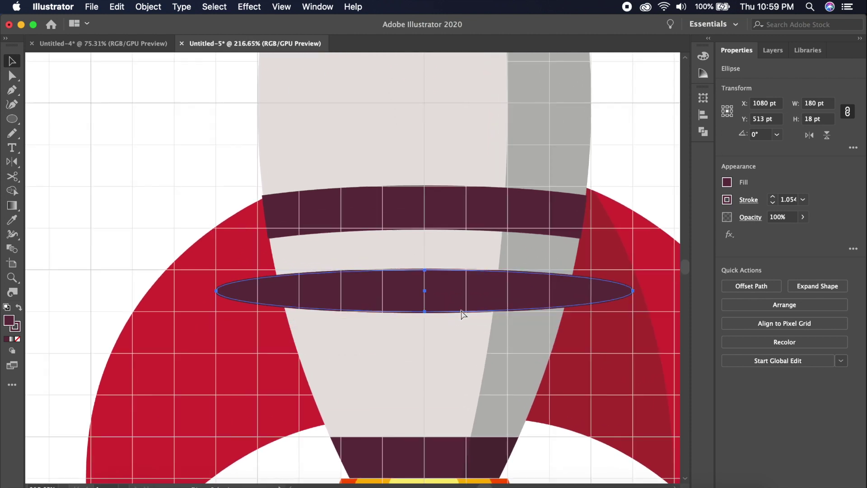
{"action": "left_click_drag", "start_coordinate": [443, 294], "coordinate": [426, 270], "text": "alt"}
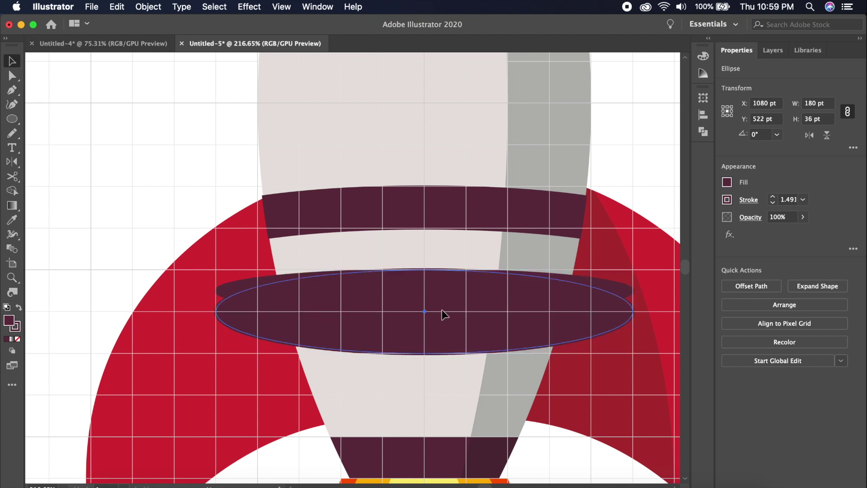
{"action": "left_click", "coordinate": [281, 7]}
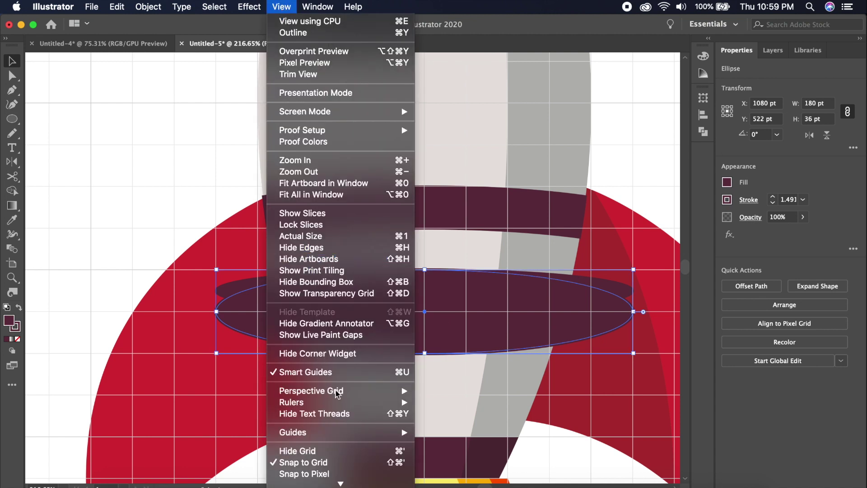
{"action": "left_click", "coordinate": [345, 462]}
{"action": "left_click_drag", "start_coordinate": [444, 311], "coordinate": [444, 333]}
{"action": "key", "text": "super+apostrophe"}
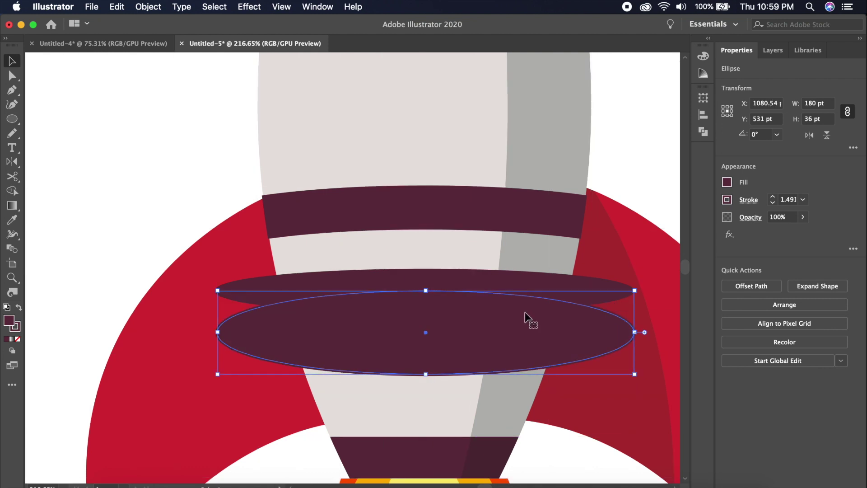
Step: Cut the taller ellipse out of the thin one with the Shape Builder, leaving a narrow curved strip
{"action": "left_click", "coordinate": [476, 280], "text": "shift"}
{"action": "key", "text": "shift+m"}
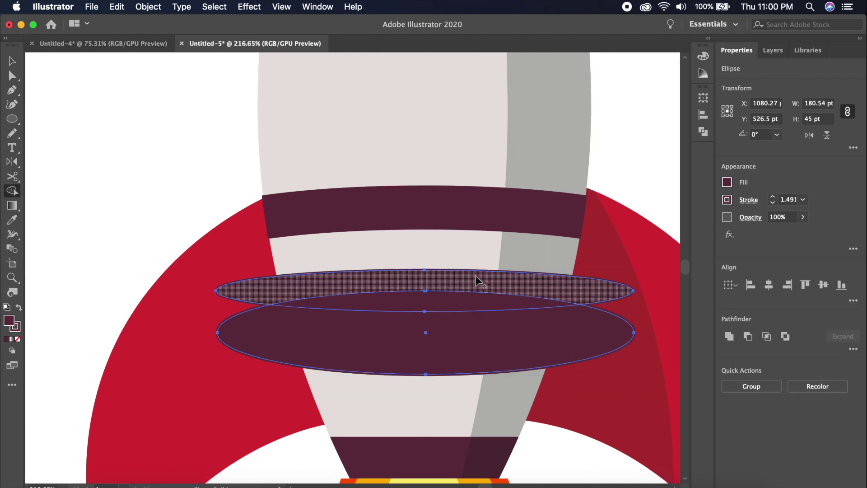
{"action": "left_click", "coordinate": [553, 319], "text": "alt"}
Step: Trim both ends of the narrow lower strip where they extend past the rocket body with the Shape Builder
{"action": "key", "text": "v"}
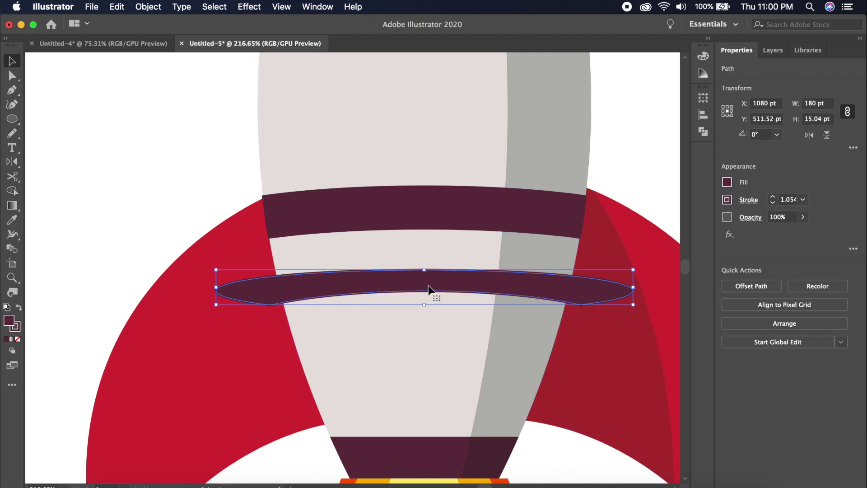
{"action": "left_click", "coordinate": [421, 341], "text": "shift"}
{"action": "key", "text": "shift+m"}
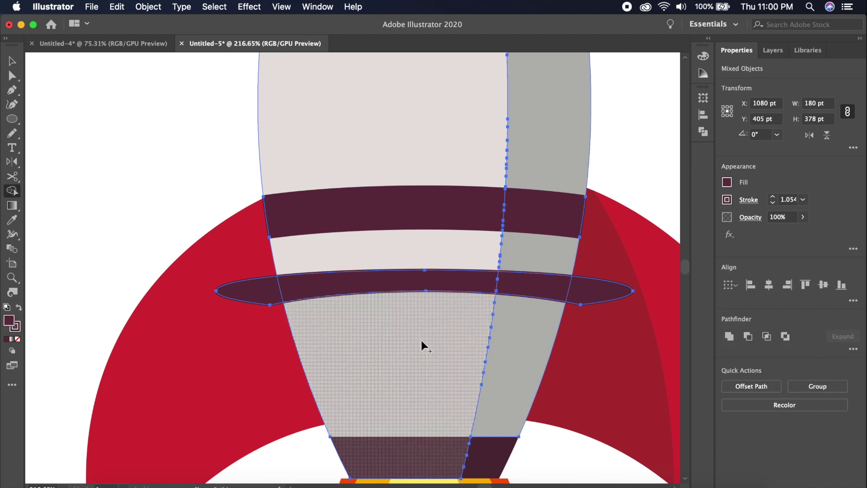
{"action": "left_click", "coordinate": [599, 294], "text": "alt"}
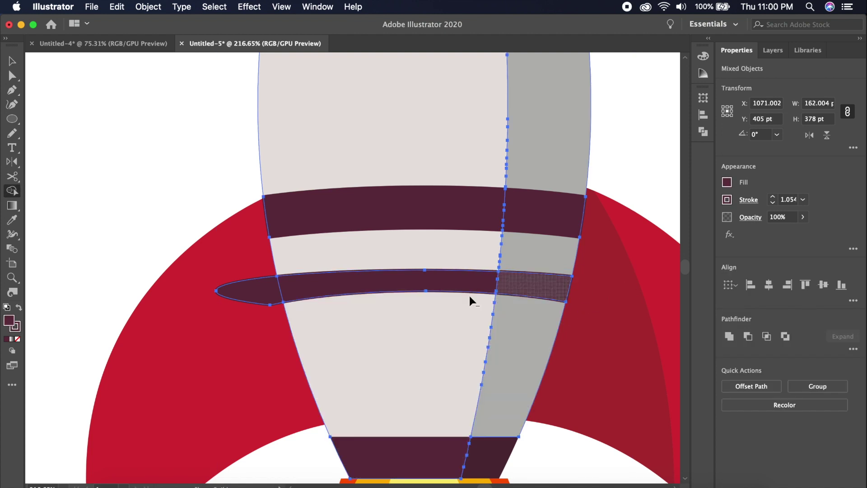
{"action": "left_click", "coordinate": [248, 293], "text": "alt"}
{"action": "key", "text": "v"}
{"action": "left_click", "coordinate": [641, 168]}
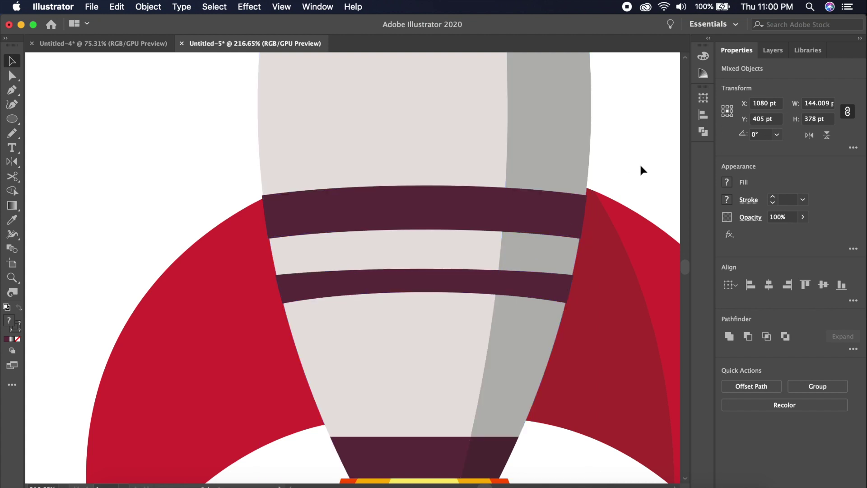
Step: Group all the rocket's parts and move the group left to the horizontal centre of the artboard
{"action": "scroll", "coordinate": [641, 168], "scroll_direction": "down", "scroll_amount": 5}
{"action": "scroll", "coordinate": [641, 167], "scroll_direction": "down", "scroll_amount": 5}
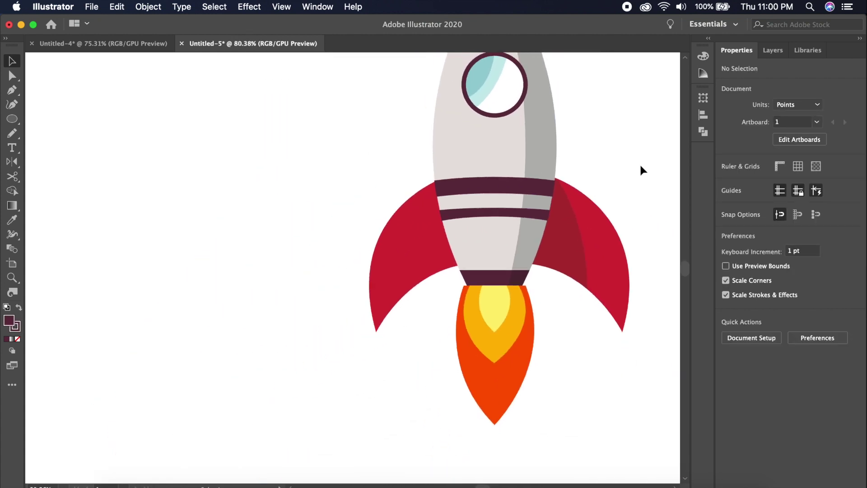
{"action": "scroll", "coordinate": [642, 167], "scroll_direction": "down", "scroll_amount": 3}
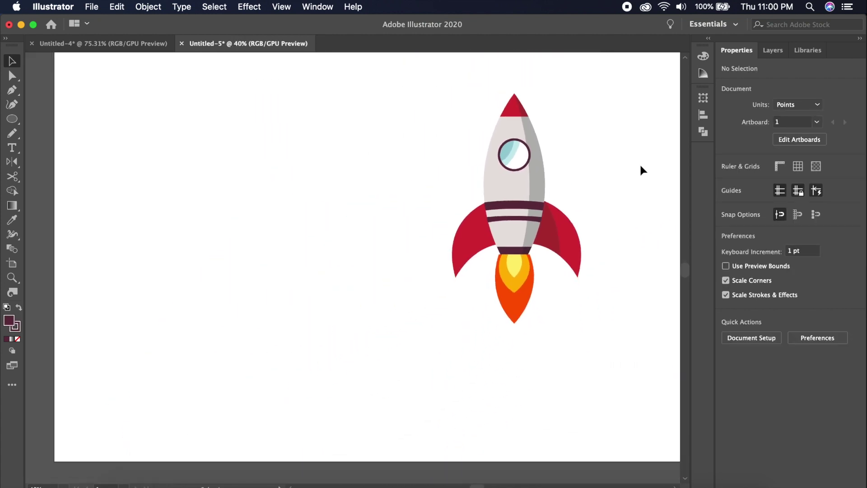
{"action": "scroll", "coordinate": [640, 165], "scroll_direction": "down", "scroll_amount": 2}
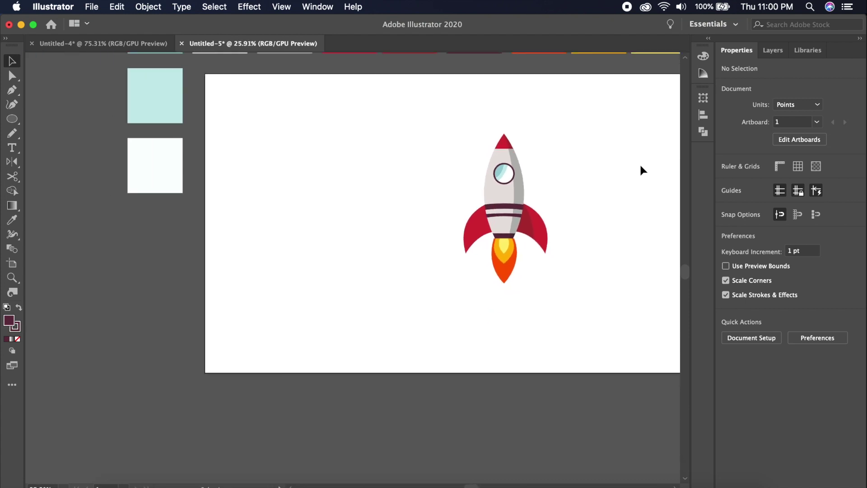
{"action": "scroll", "coordinate": [568, 172], "scroll_direction": "right", "scroll_amount": 3}
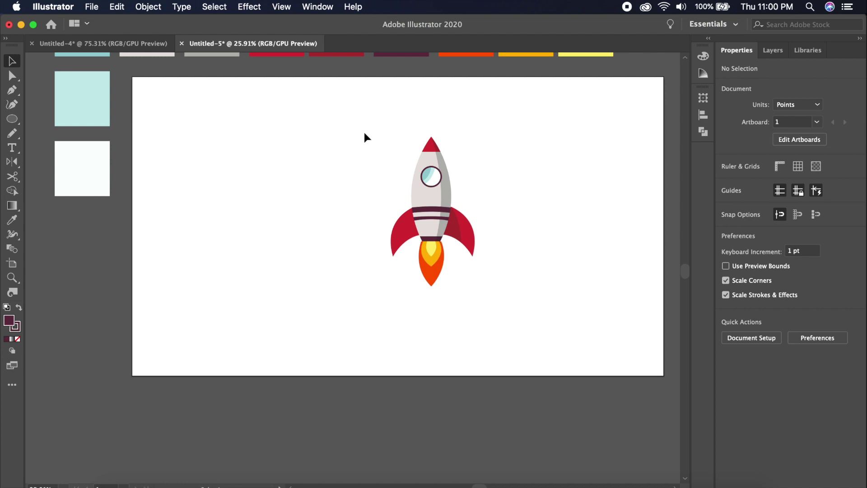
{"action": "left_click_drag", "start_coordinate": [365, 130], "coordinate": [506, 296]}
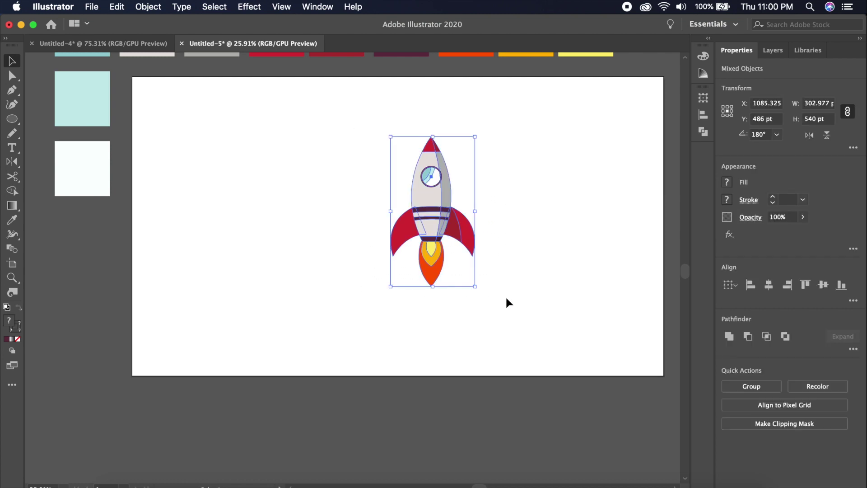
{"action": "key", "text": "super+g"}
{"action": "left_click_drag", "start_coordinate": [430, 188], "coordinate": [407, 187]}
{"action": "left_click", "coordinate": [494, 195]}
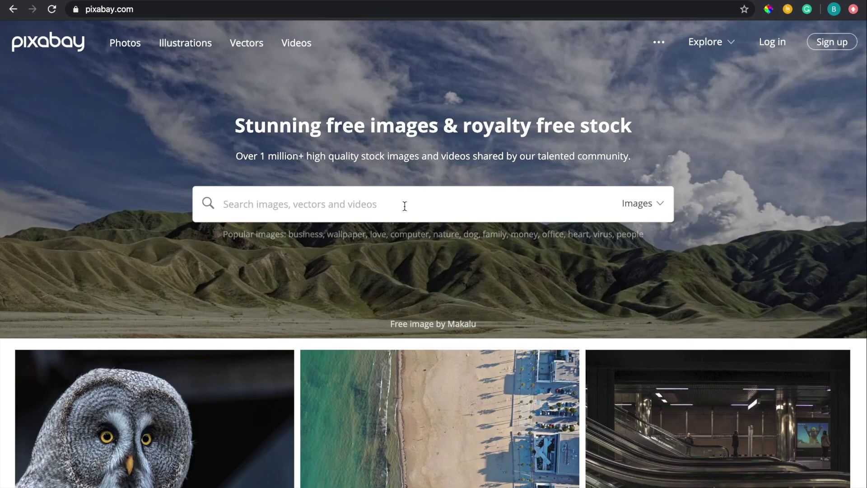
Step: Search Pixabay in the browser for "galaxy" images and look through the results for a suitable space background
{"action": "type", "text": "galaxy"}
{"action": "key", "text": "Return"}
{"action": "scroll", "coordinate": [546, 431], "scroll_direction": "down", "scroll_amount": 7}
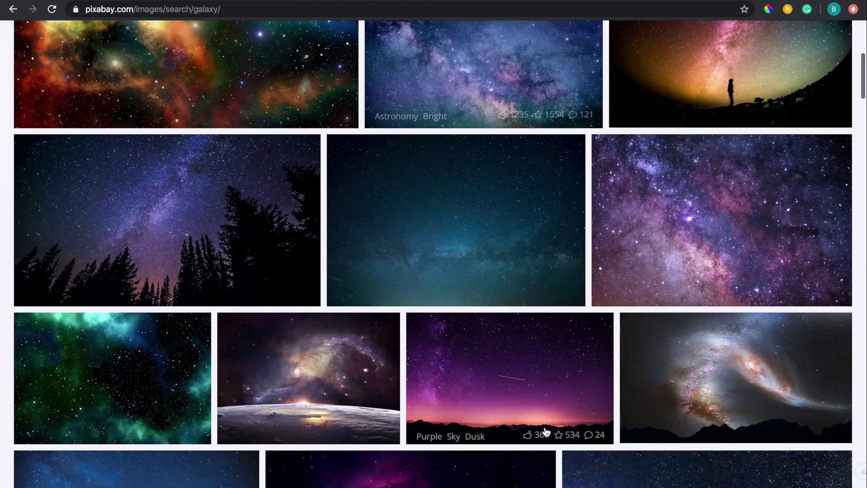
{"action": "scroll", "coordinate": [546, 431], "scroll_direction": "down", "scroll_amount": 8}
{"action": "scroll", "coordinate": [546, 432], "scroll_direction": "down", "scroll_amount": 6}
{"action": "scroll", "coordinate": [546, 431], "scroll_direction": "down", "scroll_amount": 2}
{"action": "scroll", "coordinate": [546, 432], "scroll_direction": "up", "scroll_amount": 2}
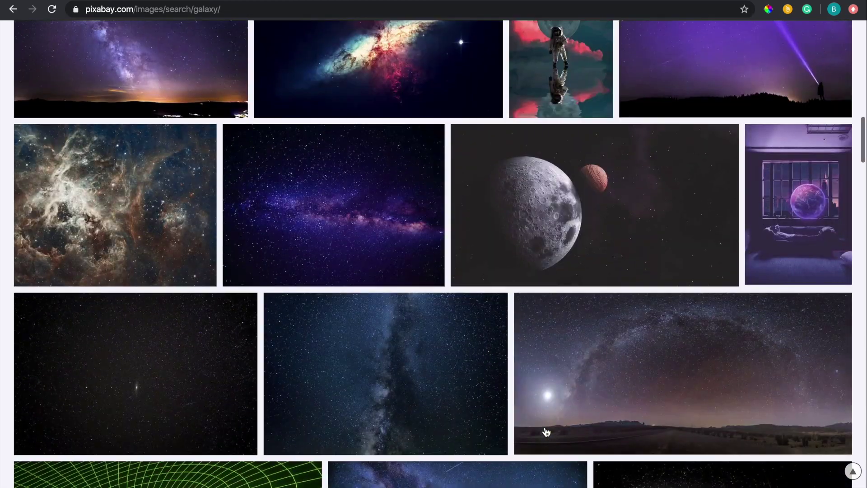
{"action": "scroll", "coordinate": [546, 432], "scroll_direction": "down", "scroll_amount": 12}
{"action": "scroll", "coordinate": [546, 431], "scroll_direction": "down", "scroll_amount": 6}
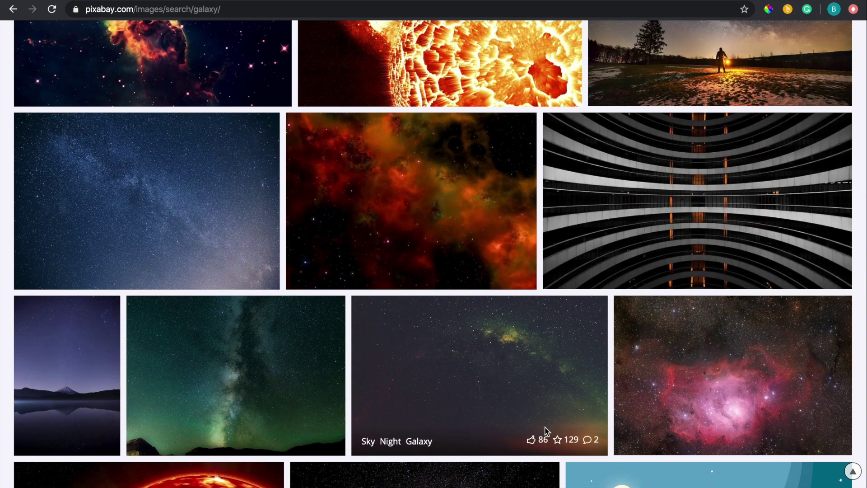
{"action": "scroll", "coordinate": [546, 431], "scroll_direction": "down", "scroll_amount": 7}
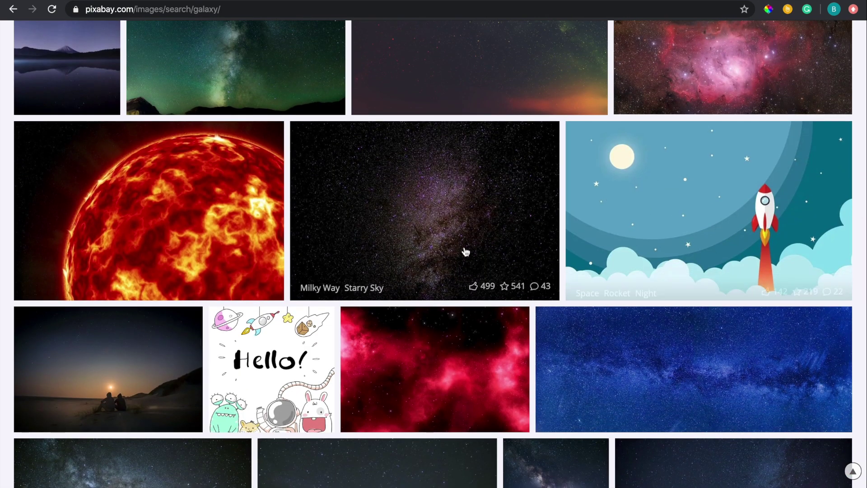
{"action": "scroll", "coordinate": [465, 249], "scroll_direction": "down", "scroll_amount": 13}
{"action": "scroll", "coordinate": [479, 275], "scroll_direction": "down", "scroll_amount": 6}
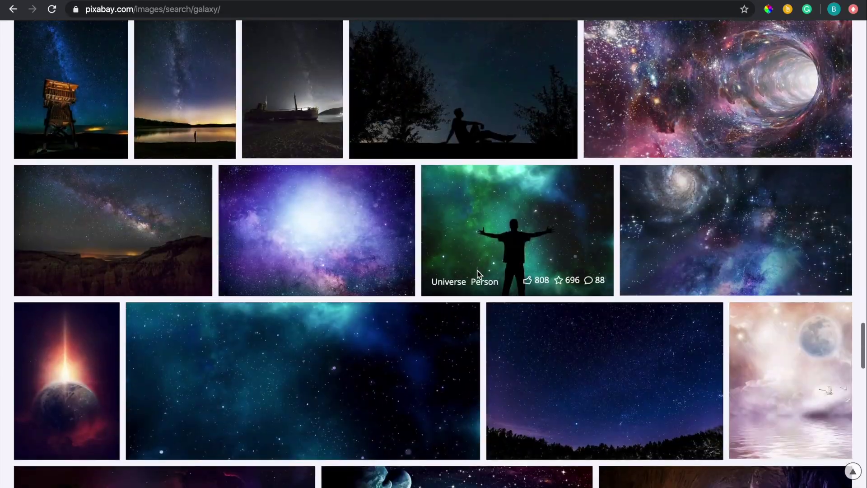
{"action": "scroll", "coordinate": [479, 274], "scroll_direction": "down", "scroll_amount": 7}
{"action": "scroll", "coordinate": [479, 274], "scroll_direction": "up", "scroll_amount": 20}
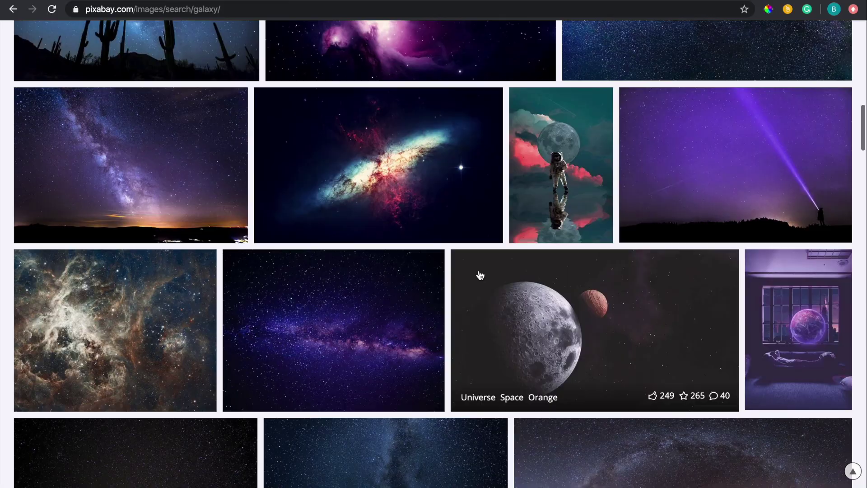
Step: Open the Pixabay illustration of the grey moon with the small orange planet and copy the image
{"action": "left_click", "coordinate": [533, 297]}
{"action": "right_click", "coordinate": [396, 235]}
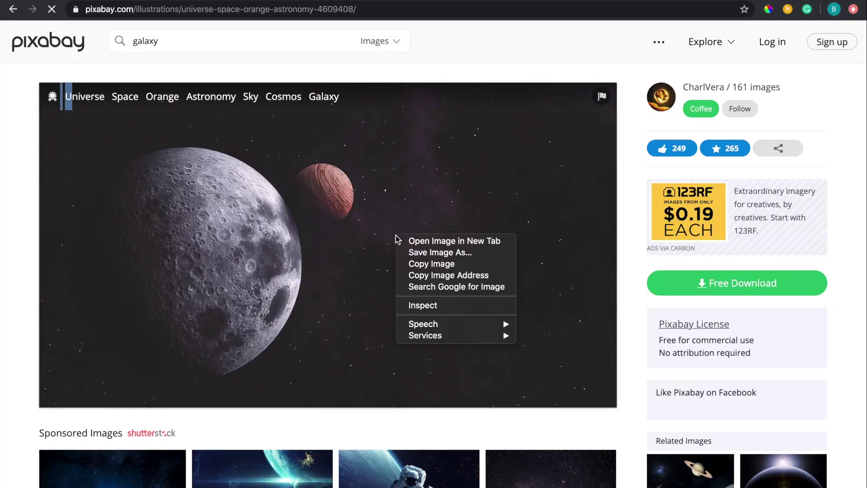
{"action": "left_click", "coordinate": [445, 264]}
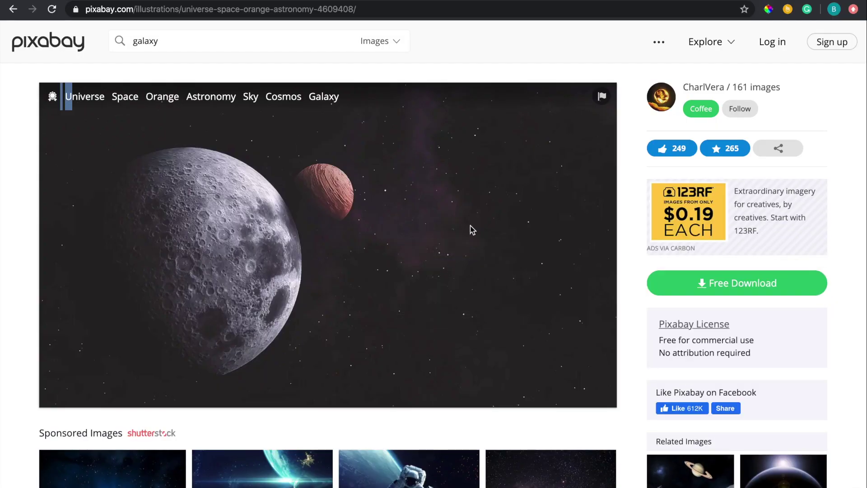
Step: Paste the moon image into the Illustrator document and fit it to the artboard at 1920 by 1080 pt, behind the rocket
{"action": "key", "text": "super+Tab"}
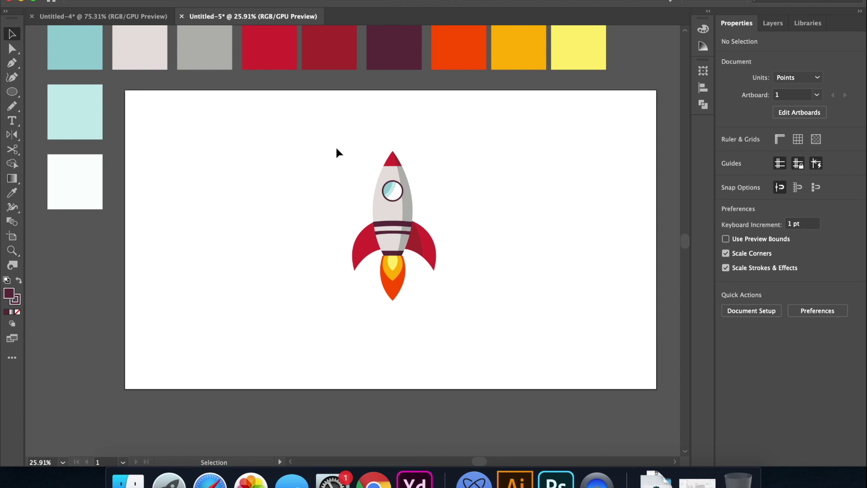
{"action": "key", "text": "super+v"}
{"action": "left_click_drag", "start_coordinate": [175, 141], "coordinate": [125, 90]}
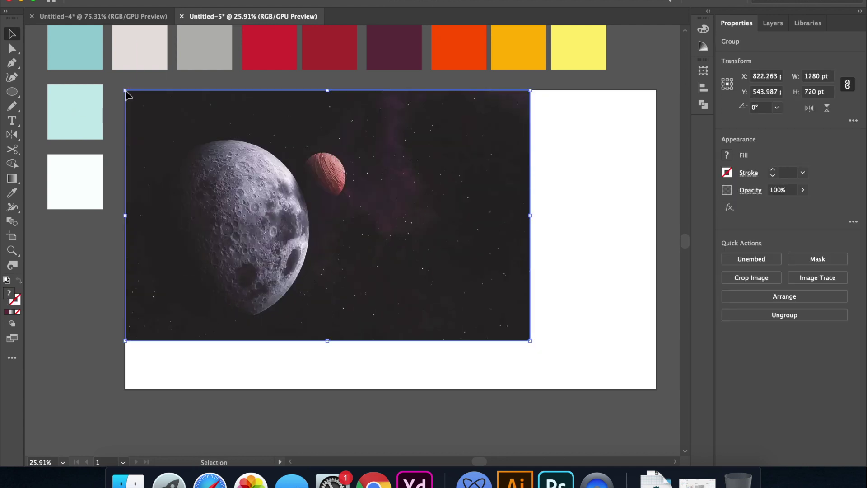
{"action": "left_click_drag", "start_coordinate": [530, 341], "coordinate": [657, 389]}
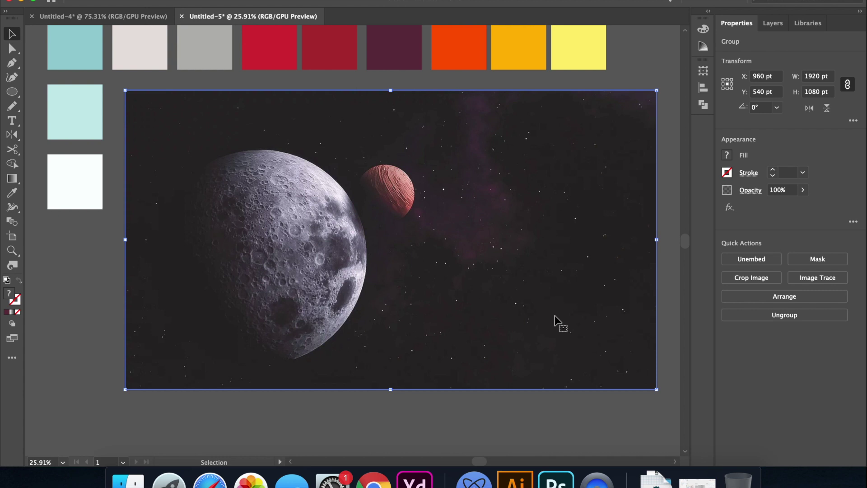
{"action": "key", "text": "super+shift+bracketleft"}
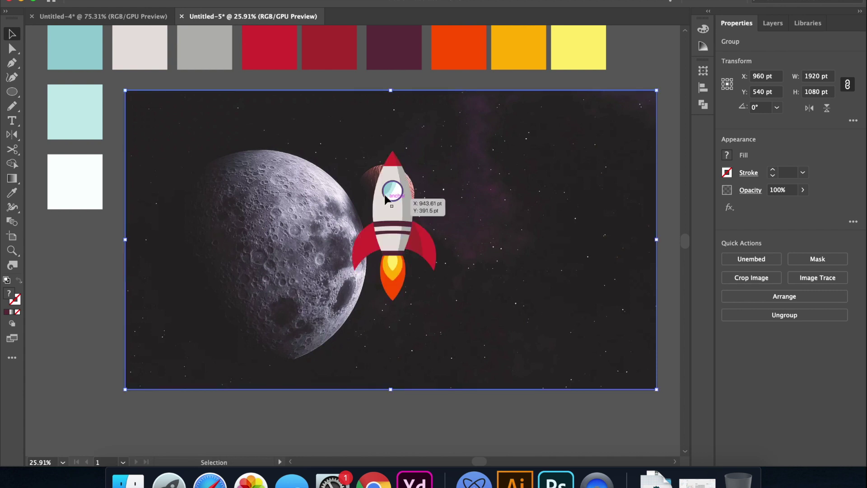
Step: Rotate the rocket clockwise so its nose points diagonally up and right, and place it right of the small orange planet
{"action": "left_click_drag", "start_coordinate": [386, 203], "coordinate": [445, 223]}
{"action": "left_click_drag", "start_coordinate": [492, 162], "coordinate": [515, 189]}
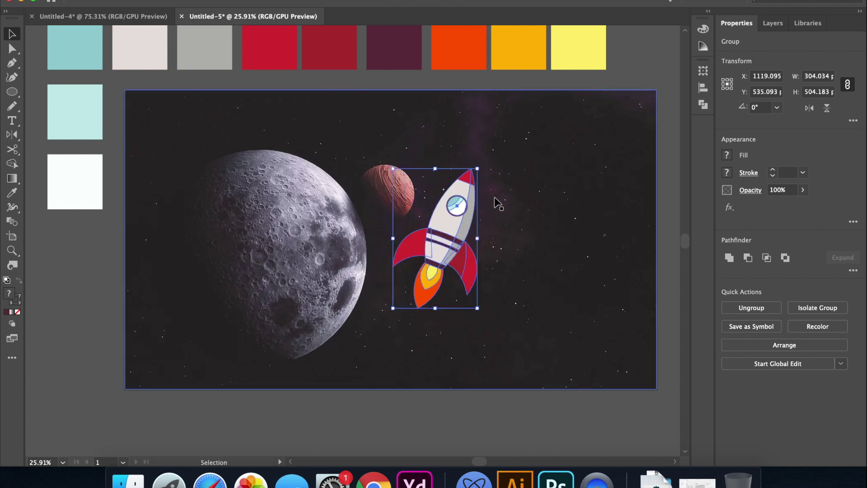
{"action": "left_click_drag", "start_coordinate": [480, 165], "coordinate": [513, 197]}
{"action": "left_click_drag", "start_coordinate": [461, 238], "coordinate": [499, 210]}
{"action": "left_click", "coordinate": [473, 307]}
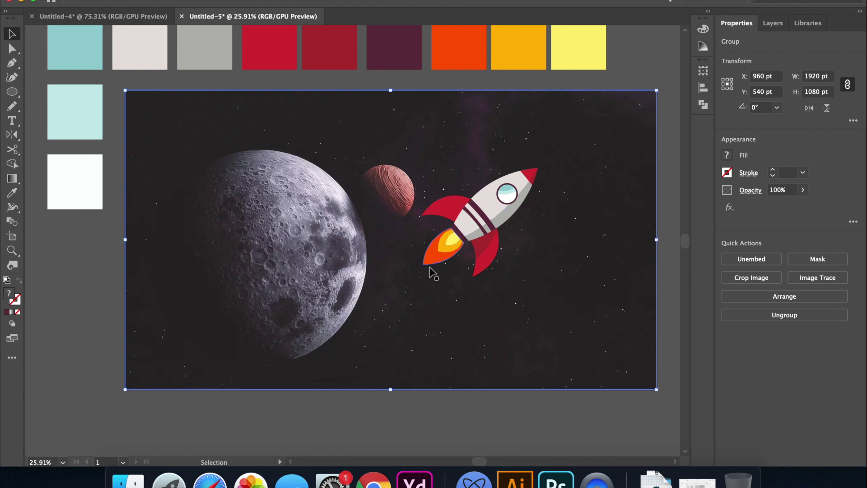
{"action": "left_click", "coordinate": [460, 403]}
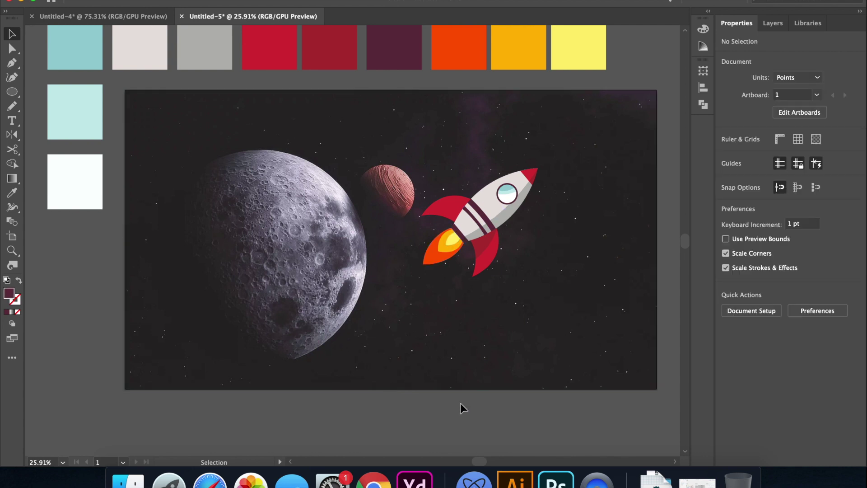